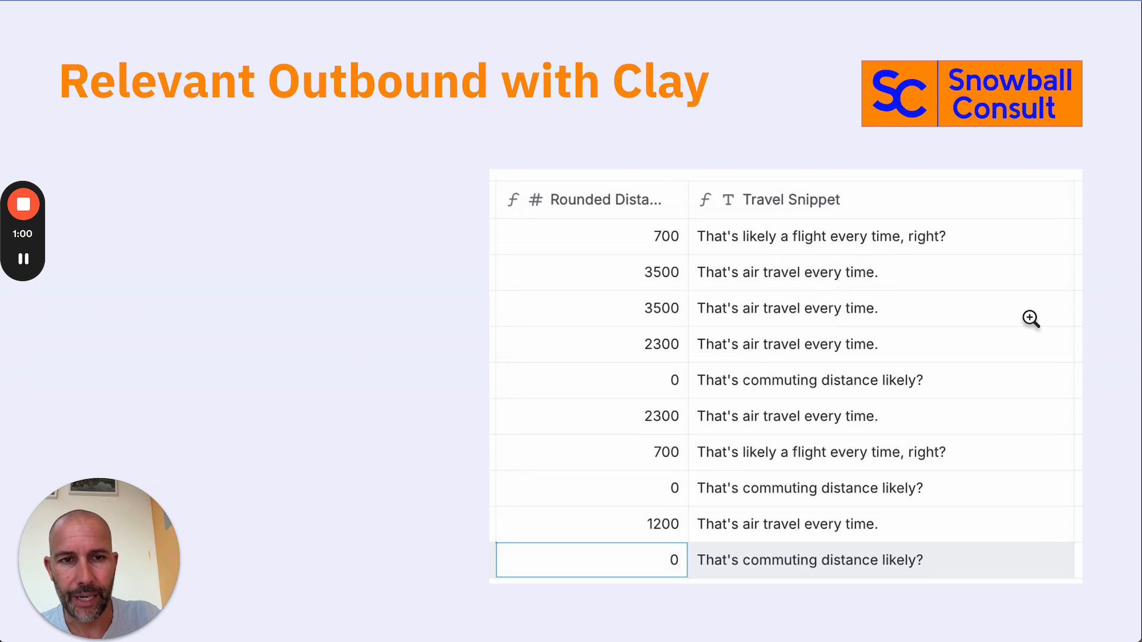
key(Right)
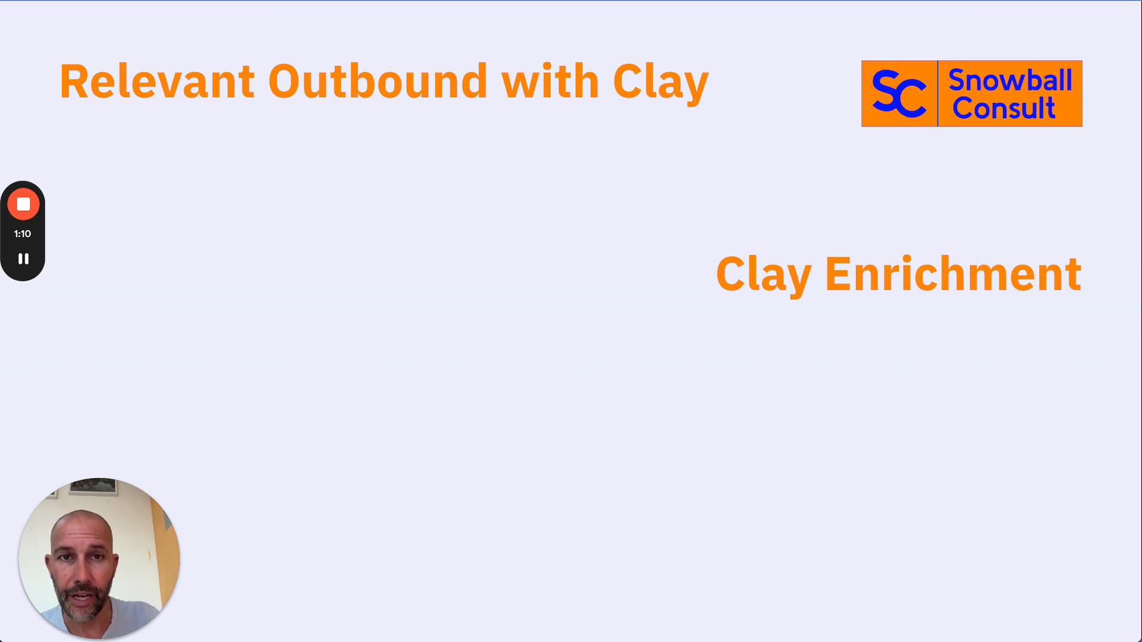
key(Right)
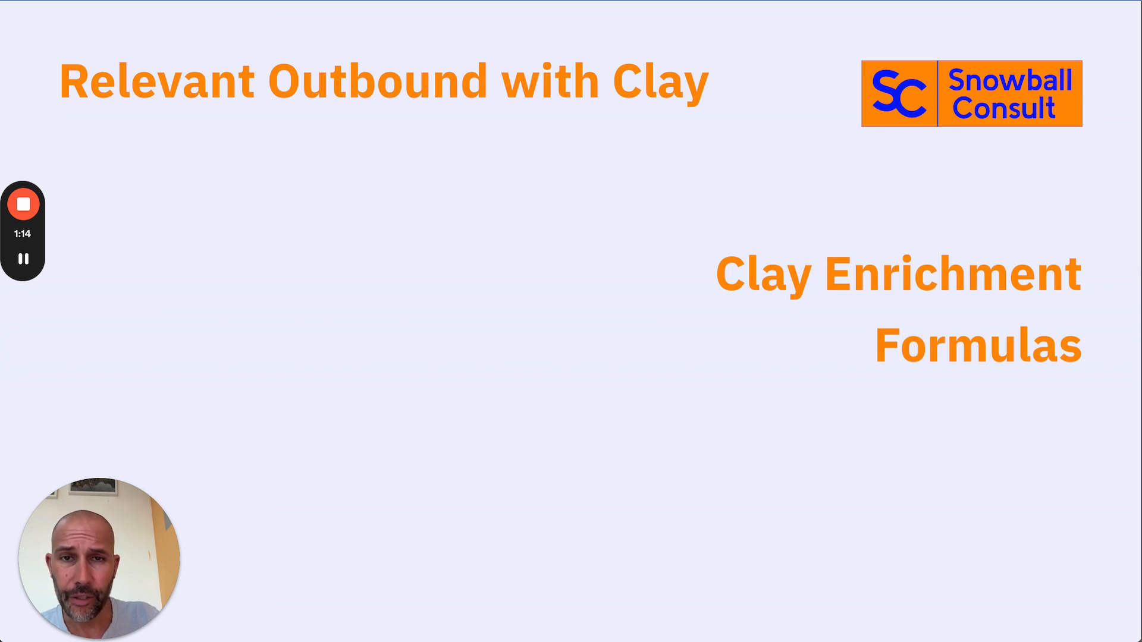
key(Right)
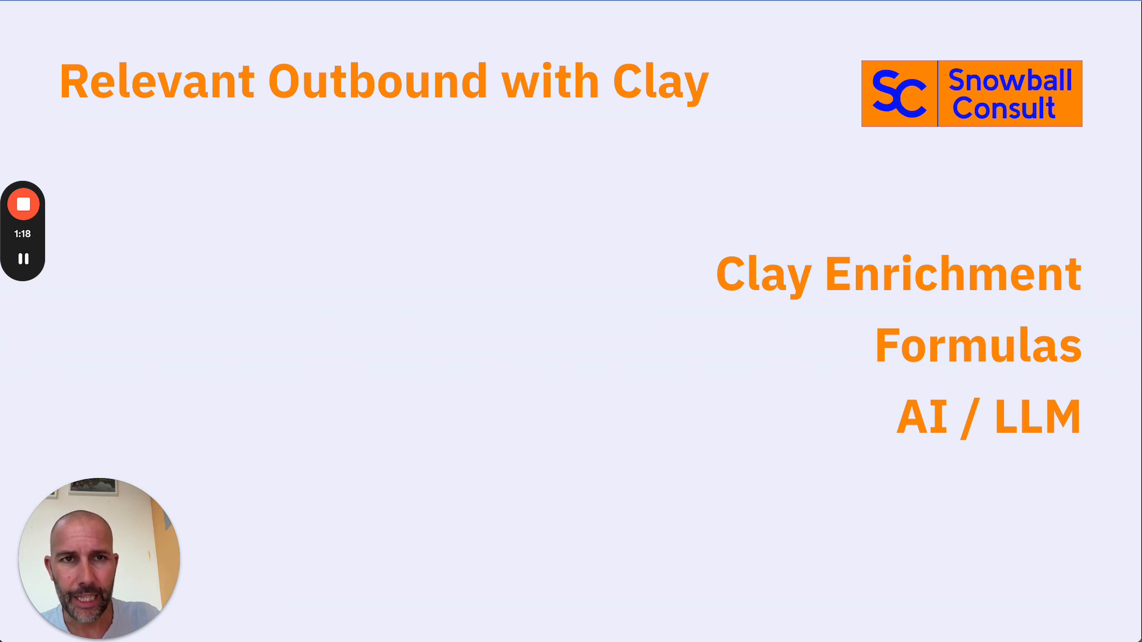
key(Right)
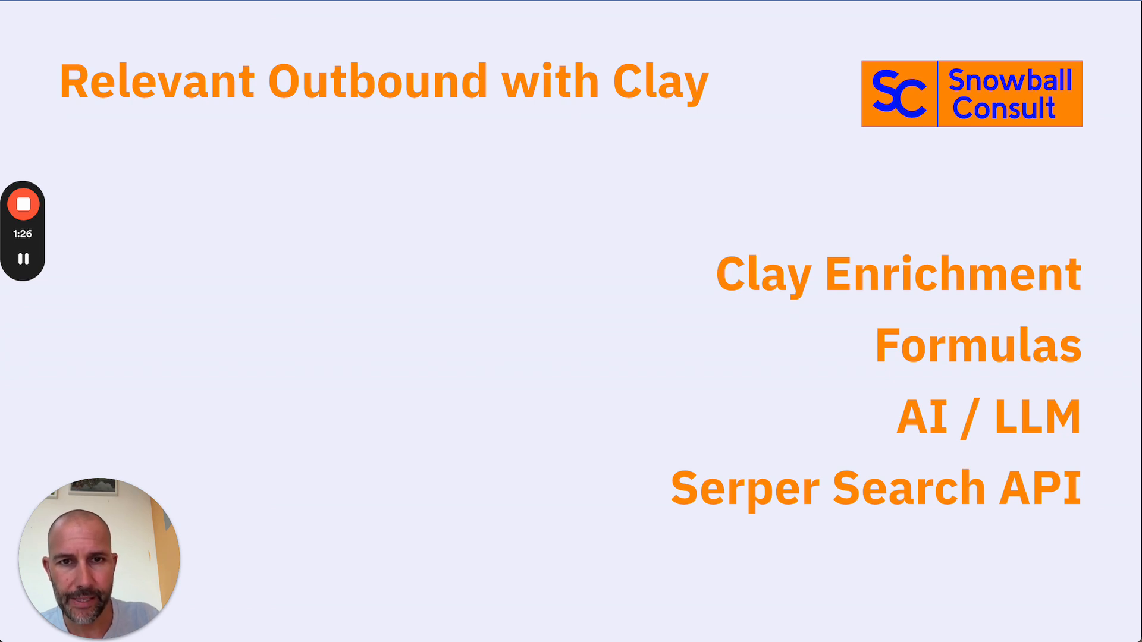
- Switch to the Clay table "Find Distances between Cities" and select the Company Domain cells of rows 1 to 10
key(ctrl+Tab)
scroll(574, 321, left, 4)
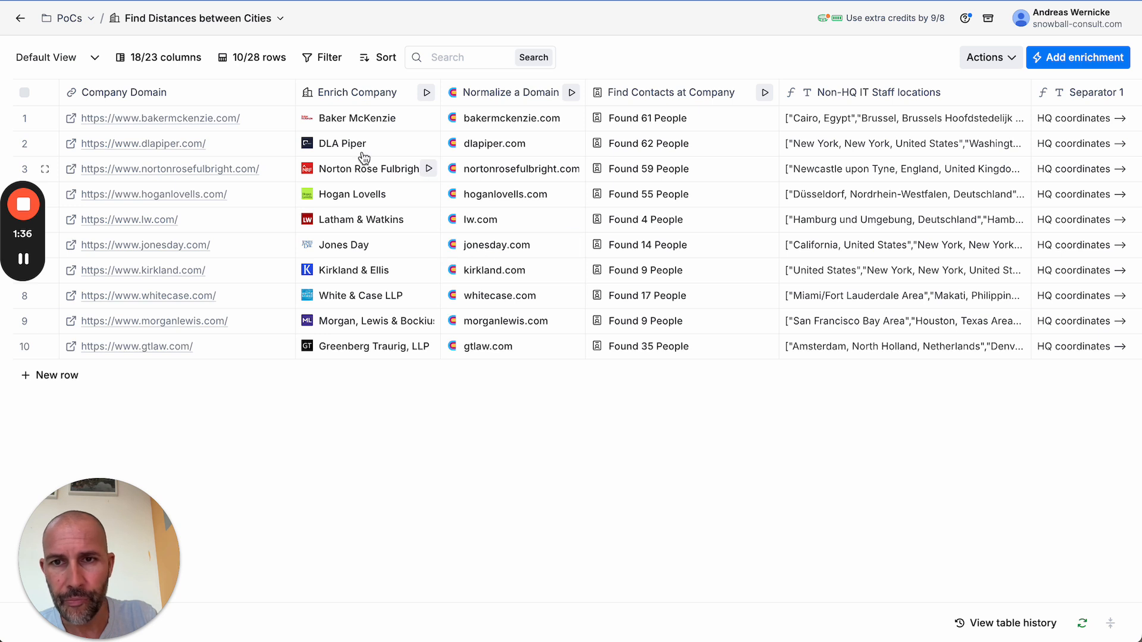
drag(242, 118, 252, 357)
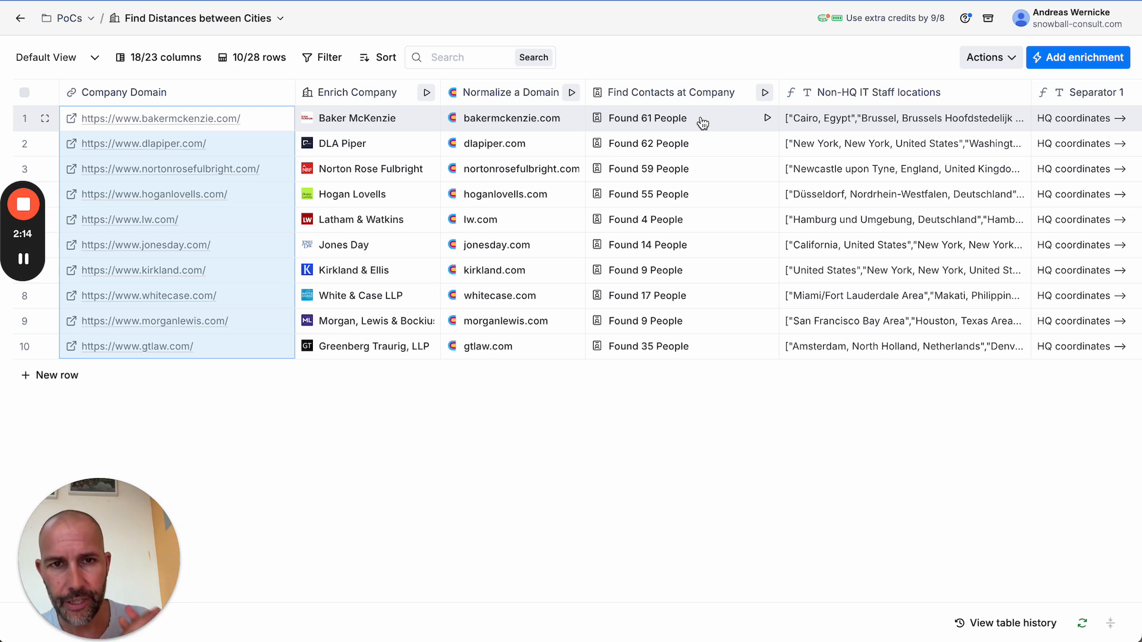
- Review the Find Contacts at Company column's setup, including its Job Title Keywords and Exclude Locations inputs, and close it unchanged
click(691, 98)
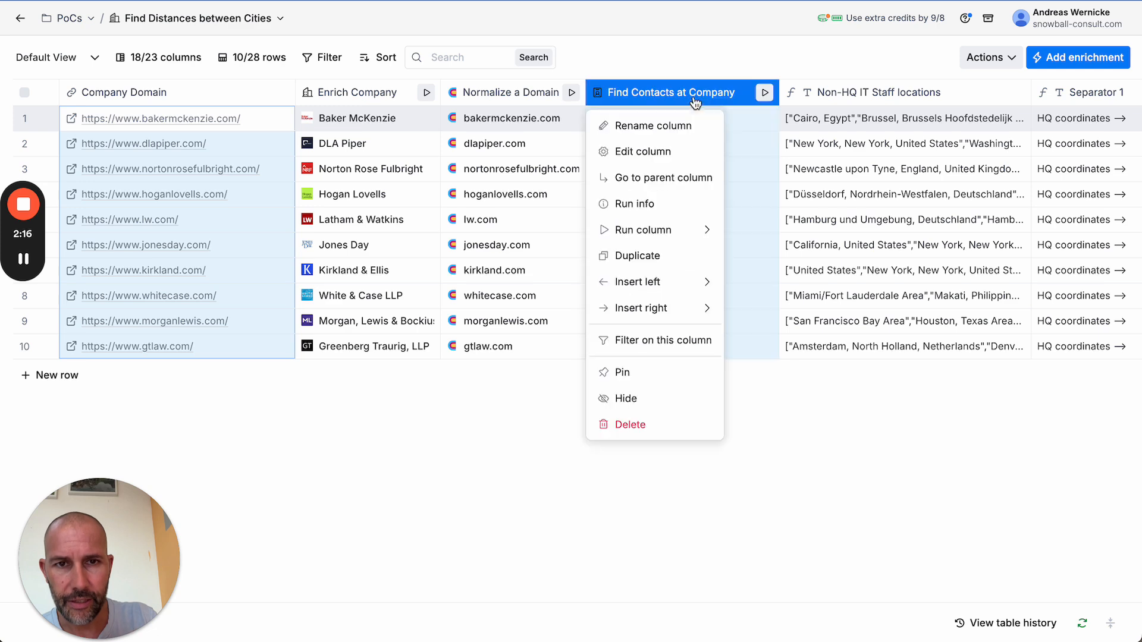
click(667, 153)
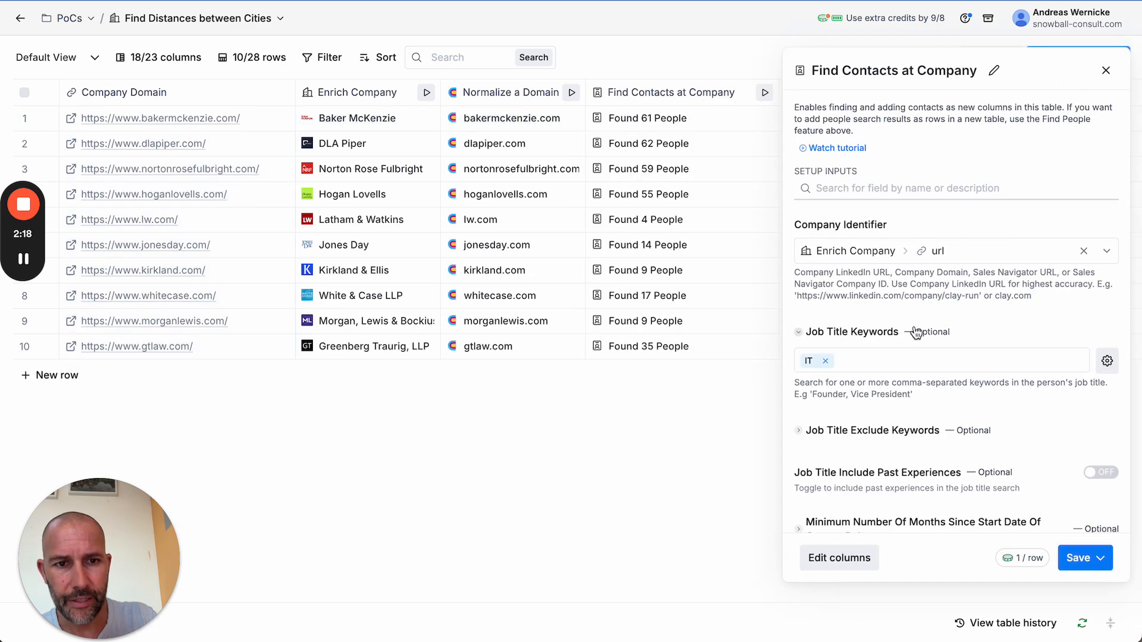
scroll(920, 348, down, 2)
scroll(921, 348, down, 3)
click(847, 166)
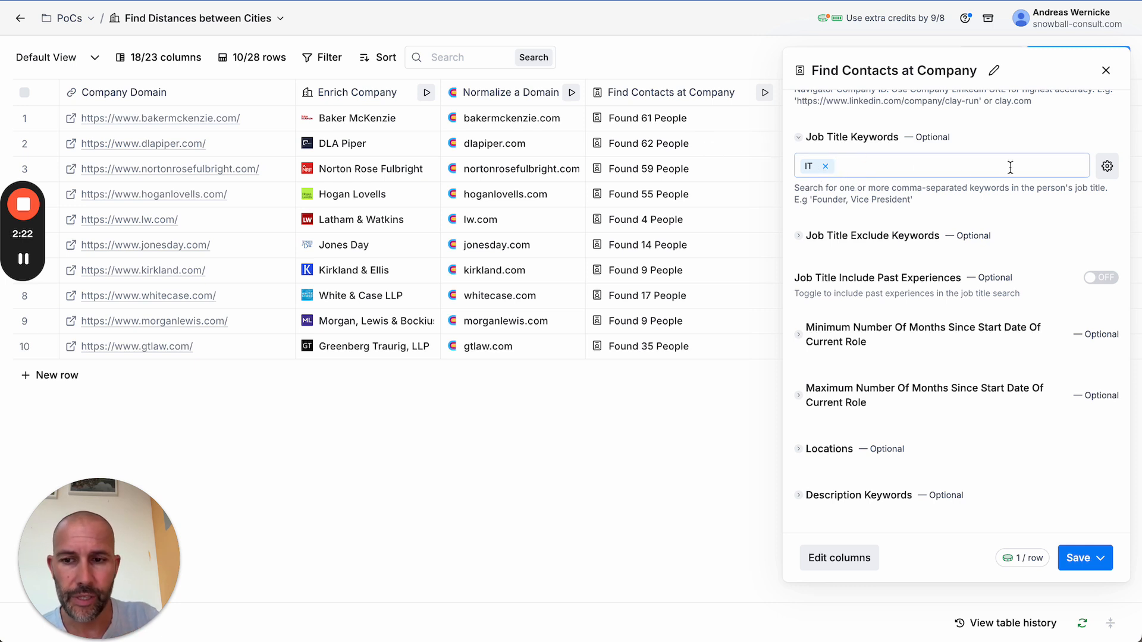
scroll(965, 374, down, 7)
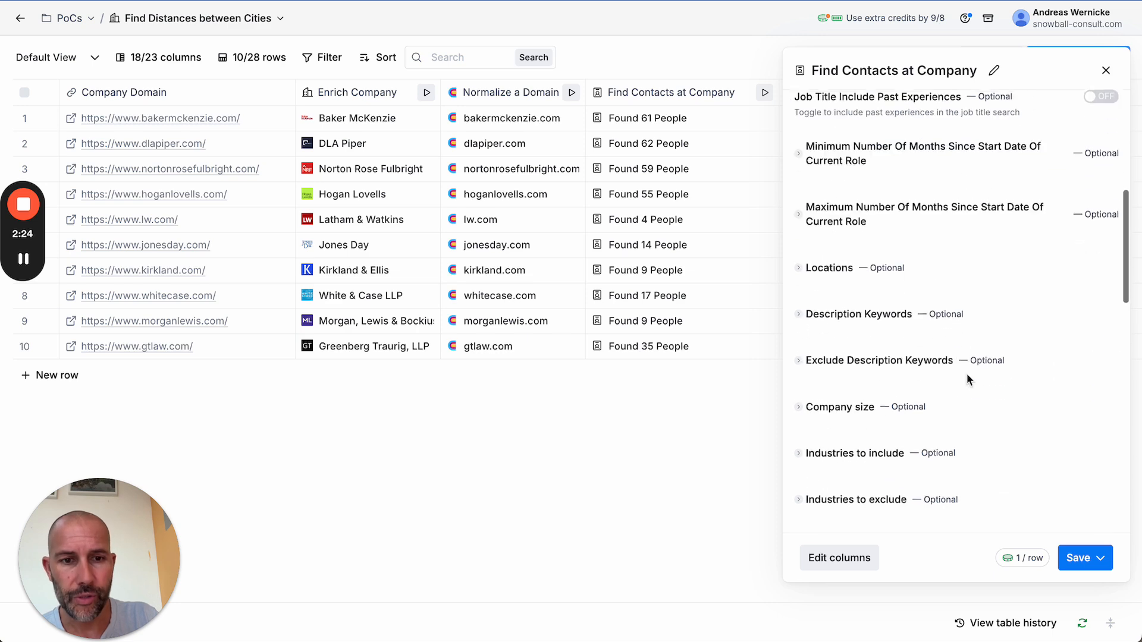
scroll(966, 374, down, 1)
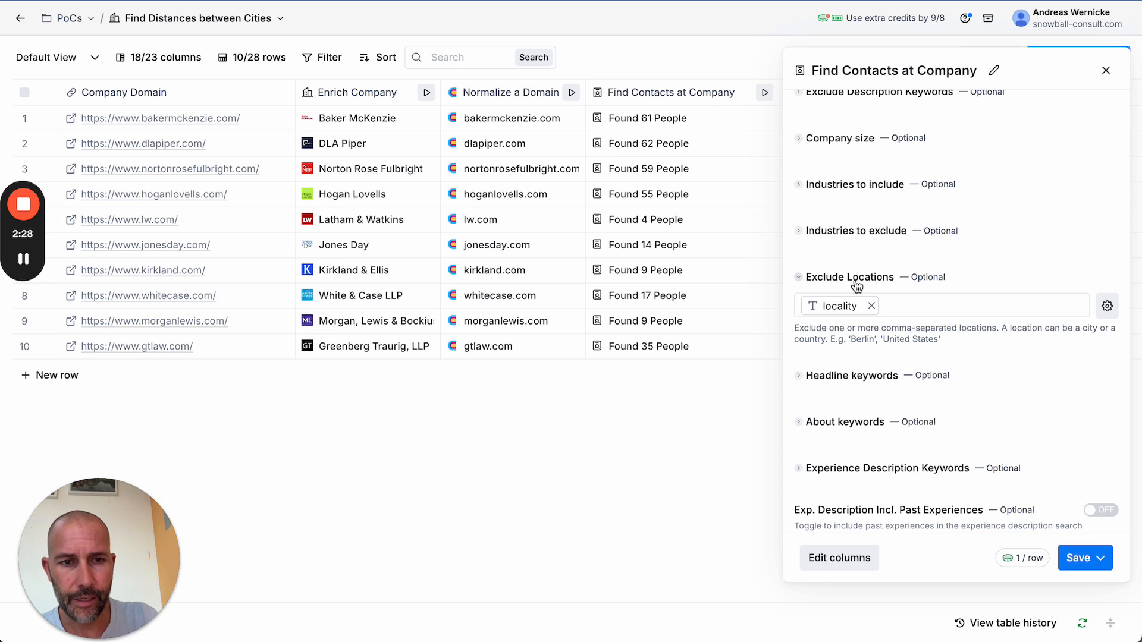
mouse_move(854, 305)
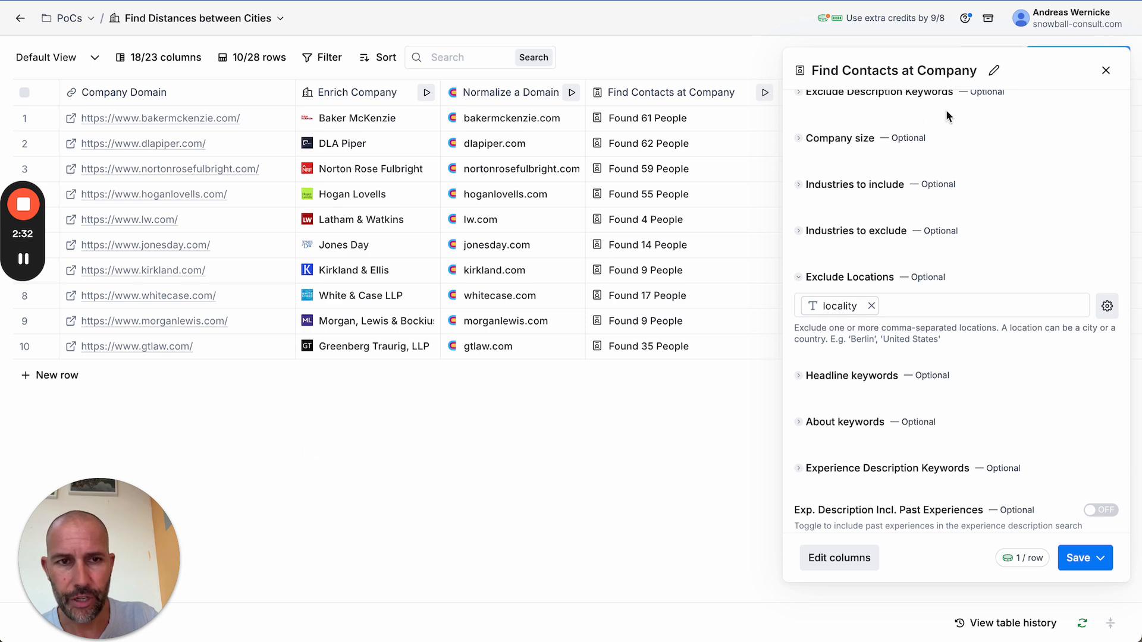
click(1105, 70)
- Inspect the Baker McKenzie contact results, expanding the first person's record and its Latest Experience to check the Locality field
drag(693, 119, 705, 360)
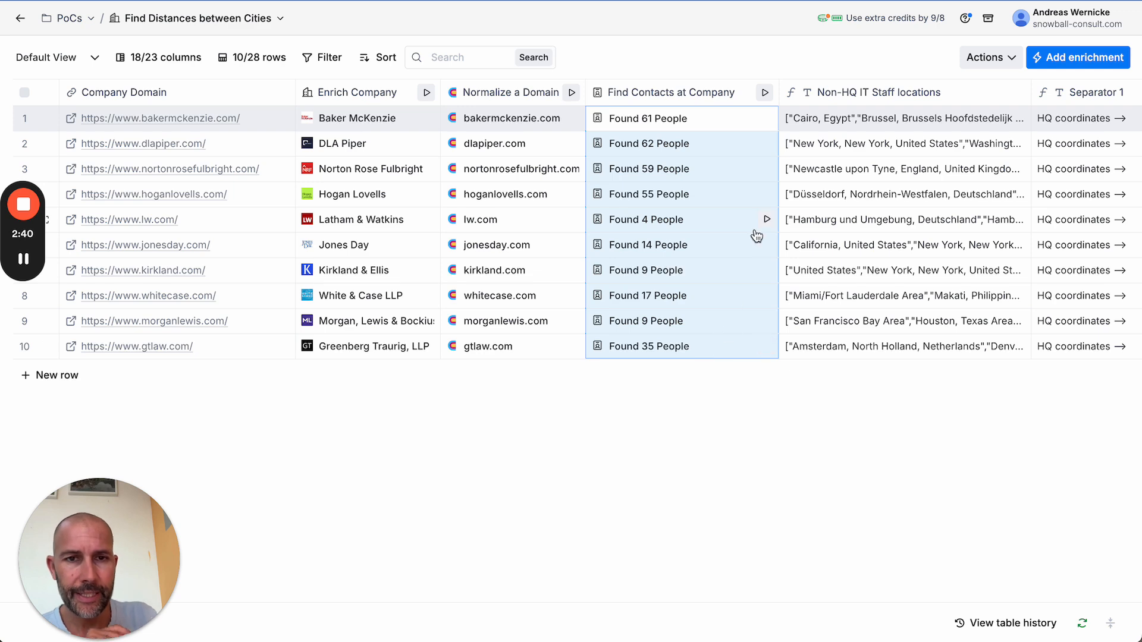
click(767, 118)
click(861, 142)
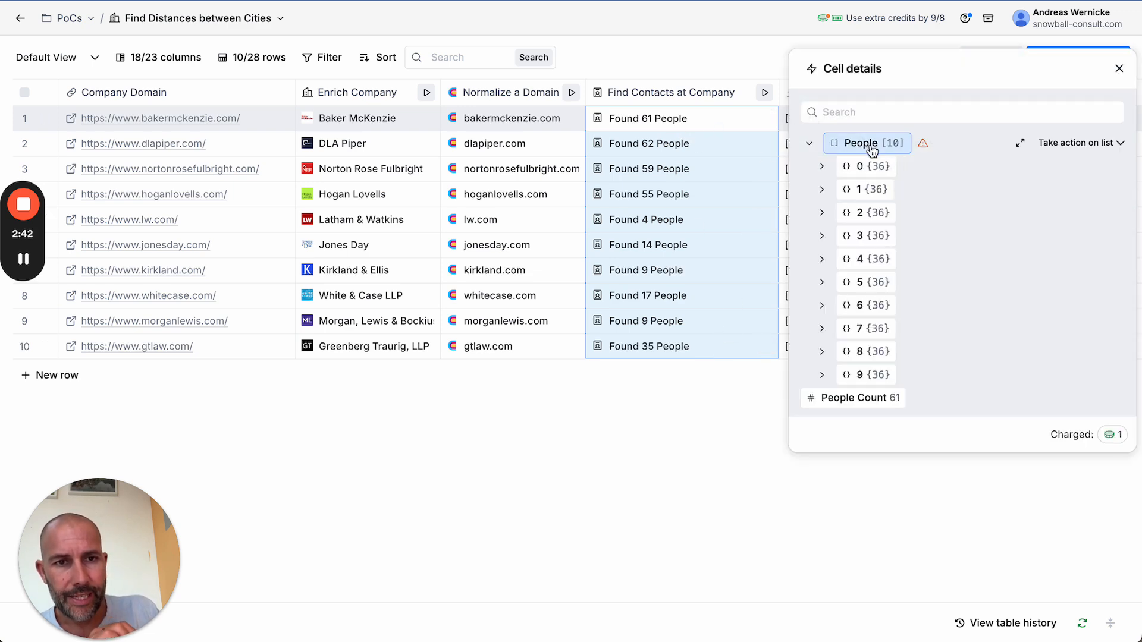
click(862, 169)
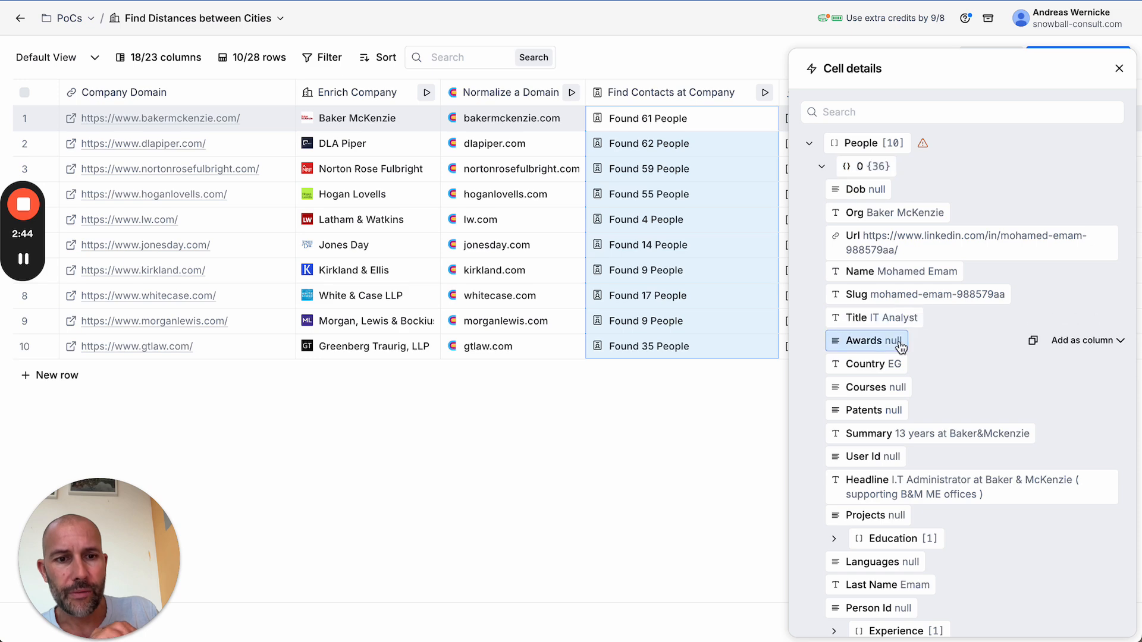
scroll(904, 386, down, 4)
scroll(930, 443, down, 5)
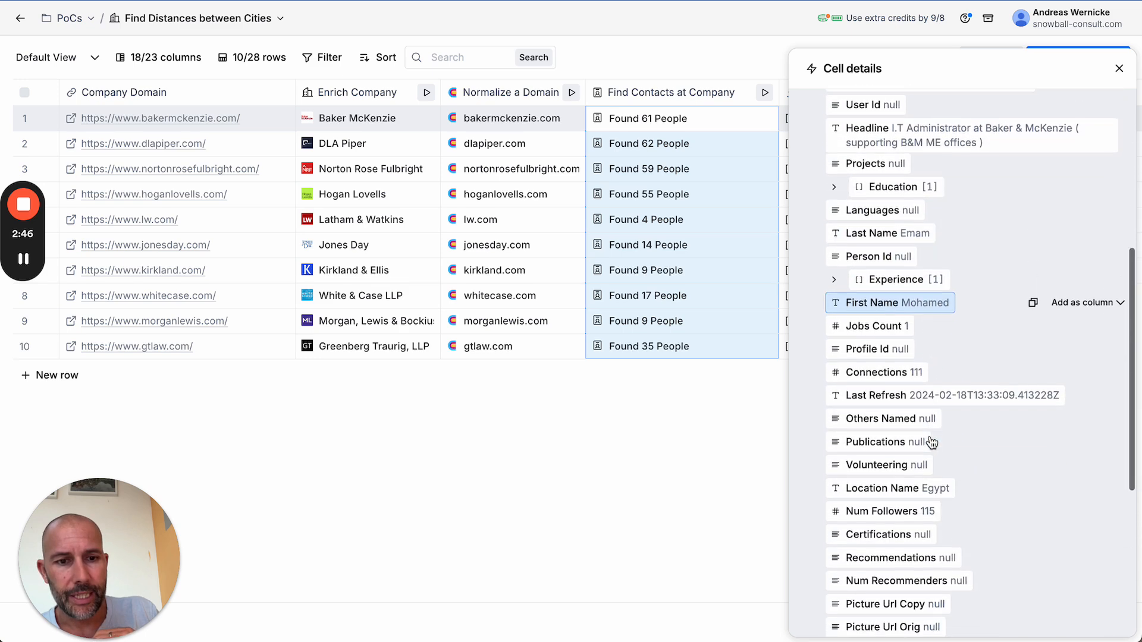
click(915, 503)
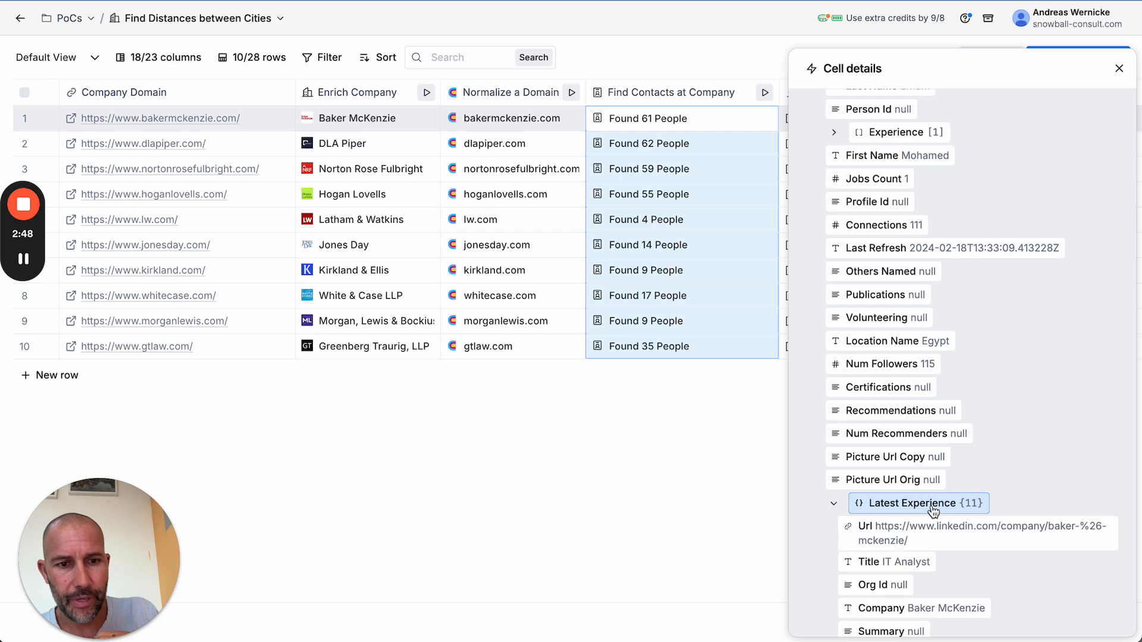
scroll(932, 511, down, 5)
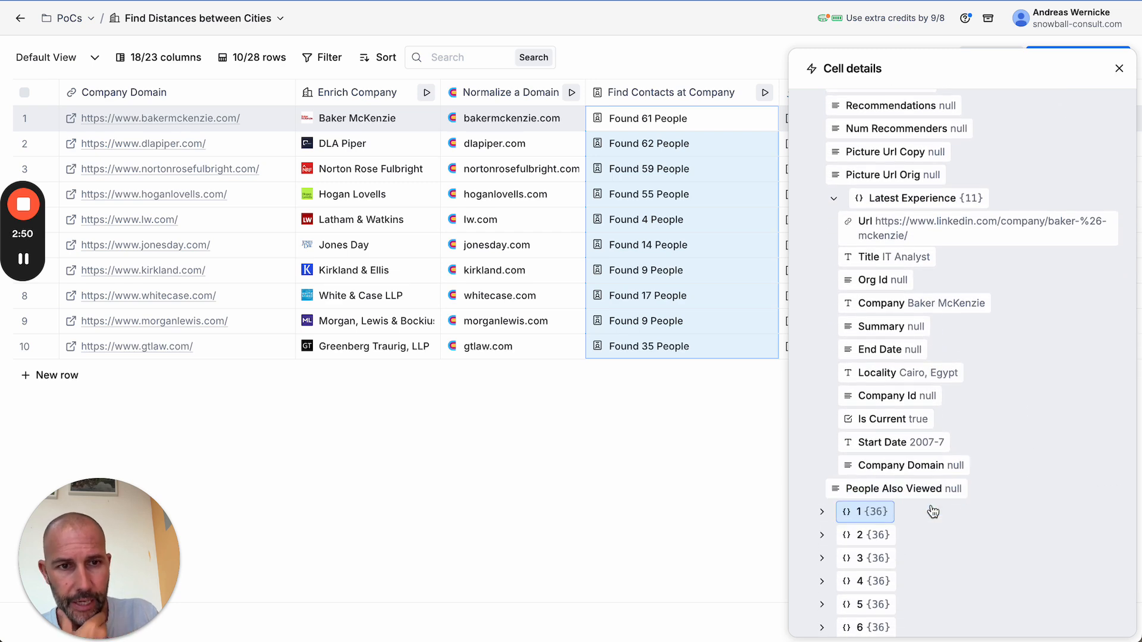
mouse_move(873, 383)
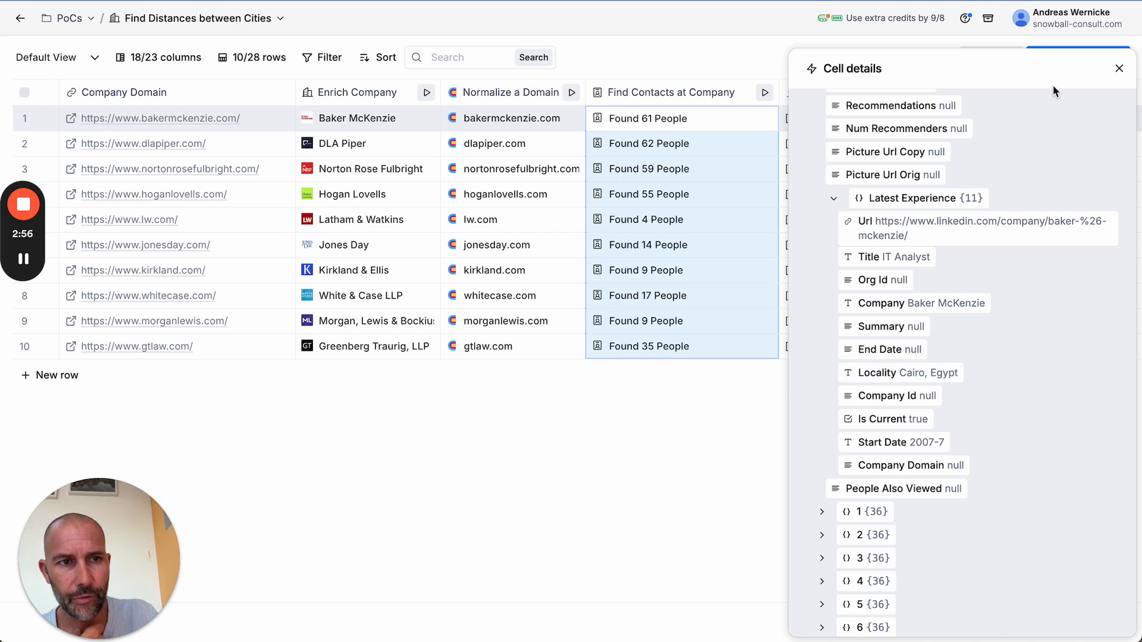
click(1118, 70)
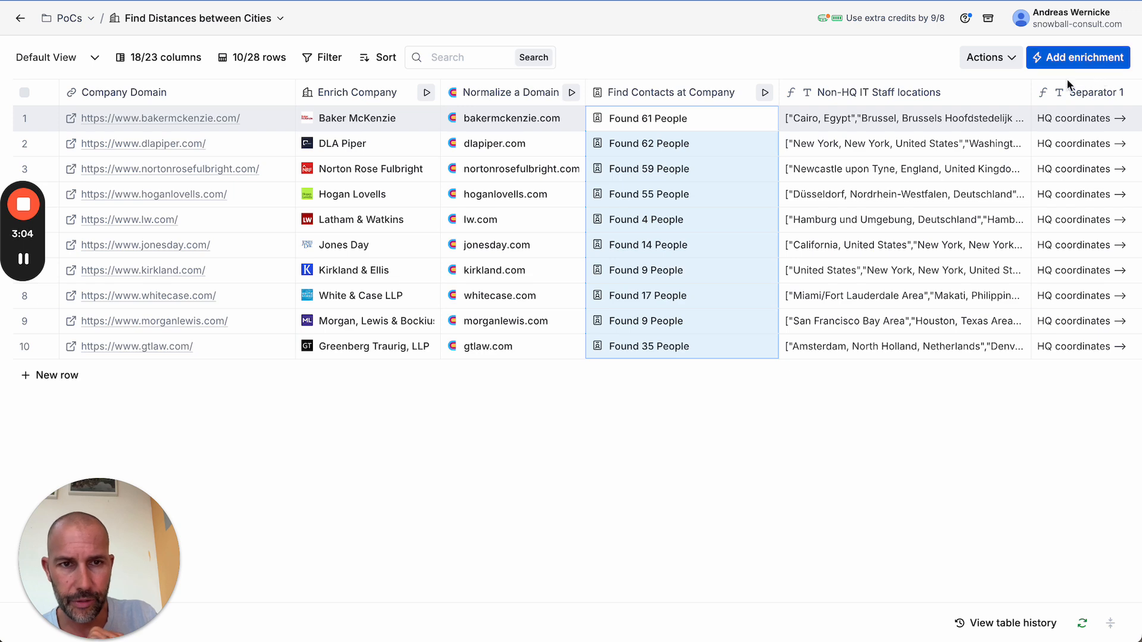
- Review the formula of the Non-HQ IT Staff locations column and its AI Formula Generator description, and close both without saving
click(930, 102)
click(566, 153)
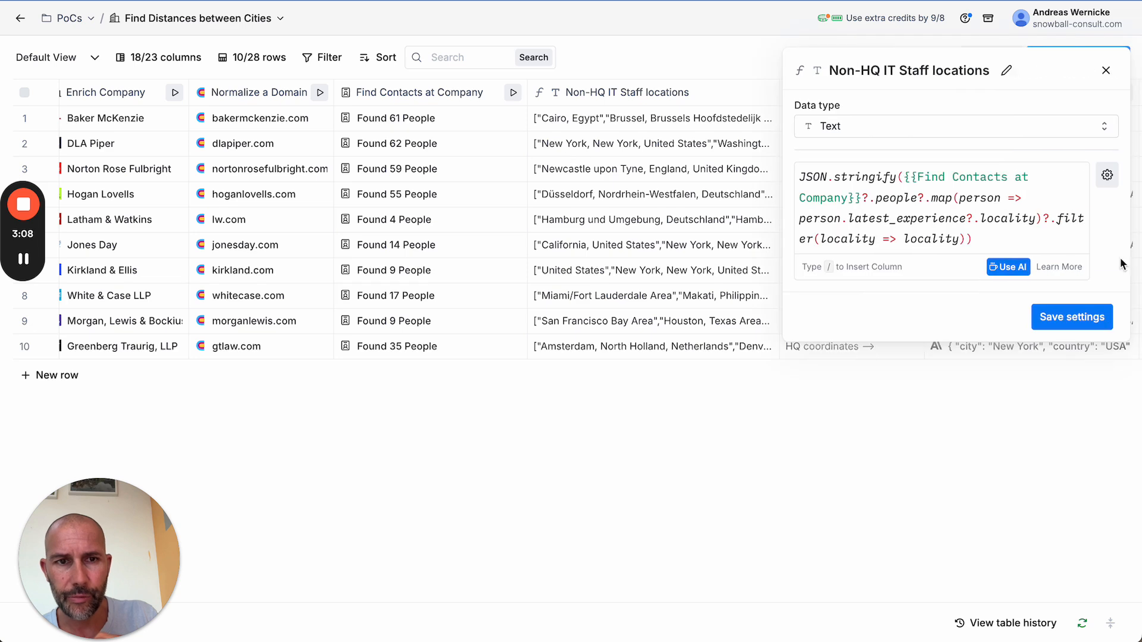
click(999, 267)
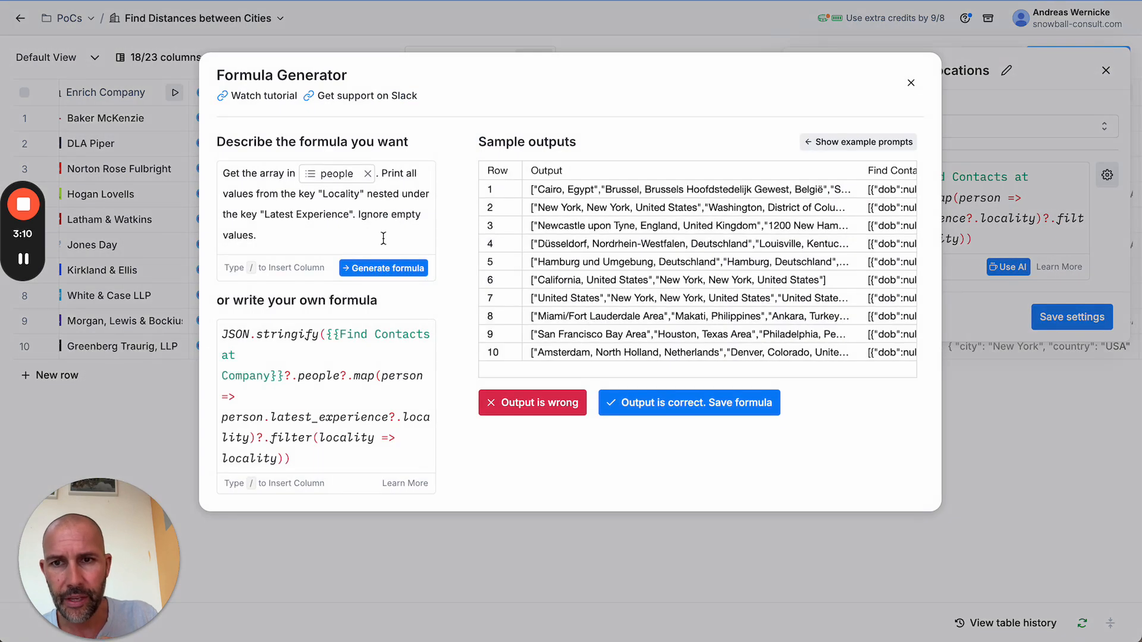
drag(224, 174, 287, 174)
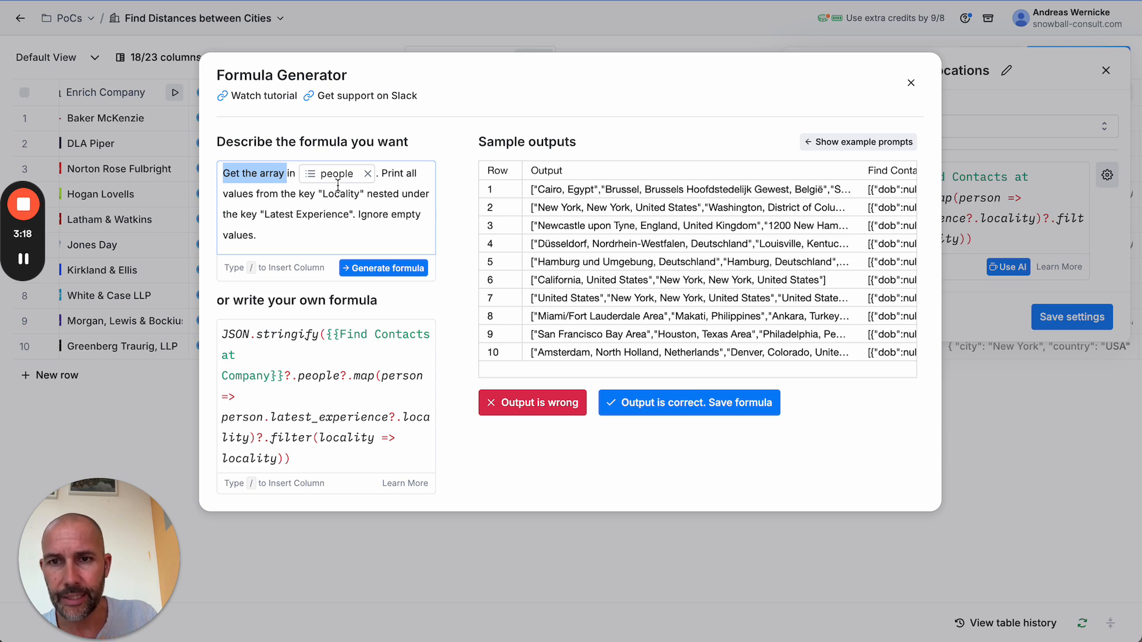
click(389, 240)
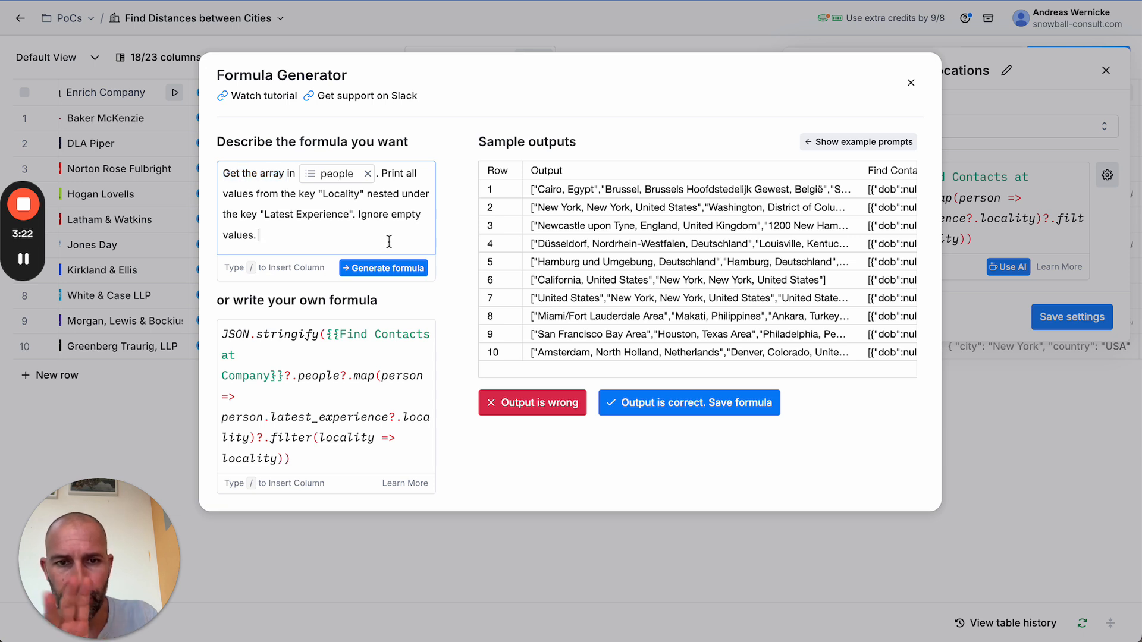
click(910, 83)
click(1105, 70)
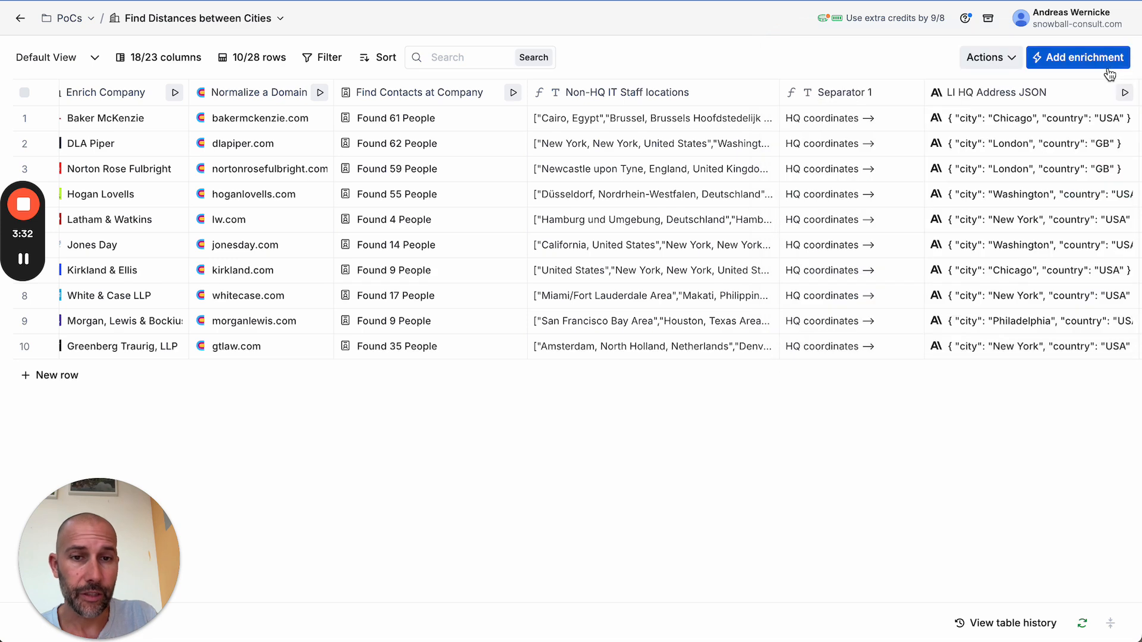
- Select the Non-HQ IT Staff locations cells of all ten rows and examine the HQ address and coordinates columns beside them
scroll(735, 202, right, 2)
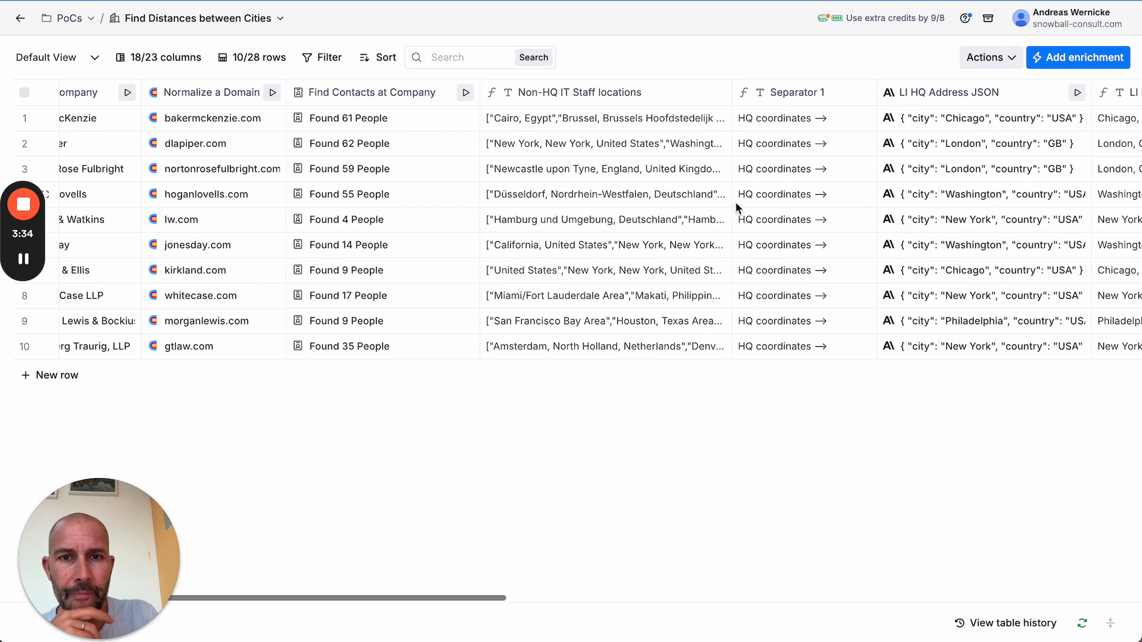
scroll(735, 201, right, 2)
drag(565, 117, 540, 341)
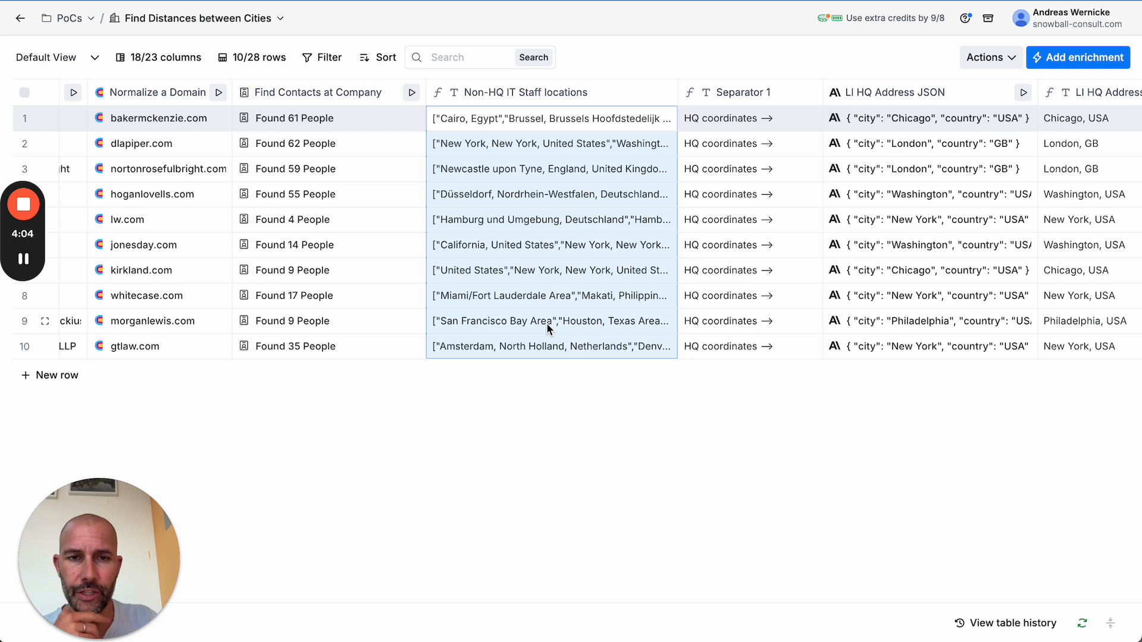
scroll(547, 323, right, 5)
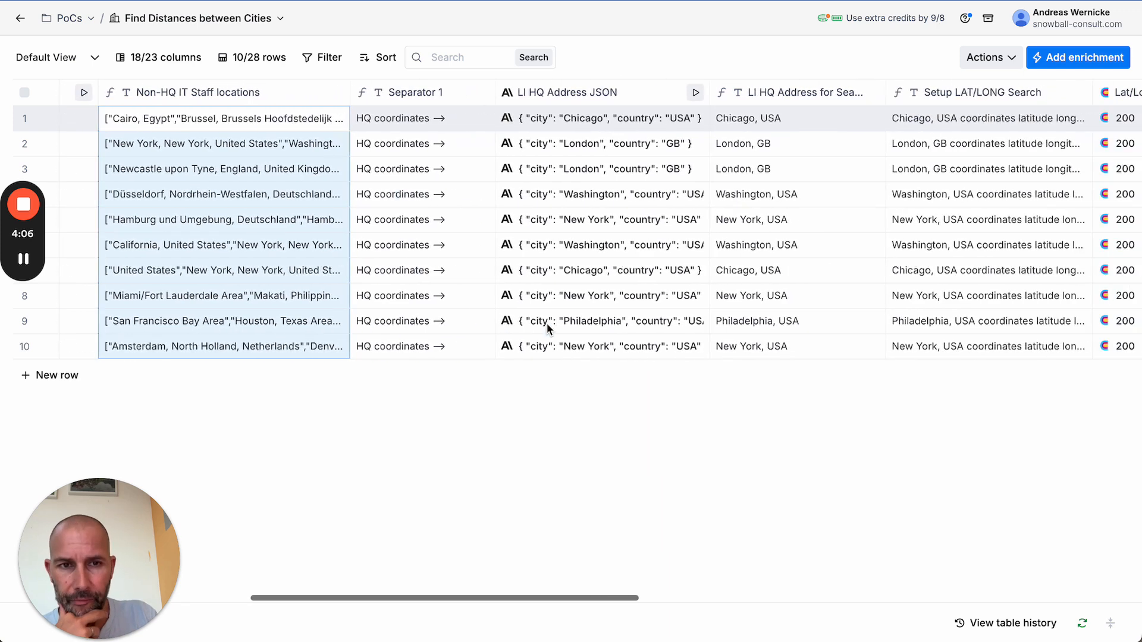
scroll(547, 327, right, 2)
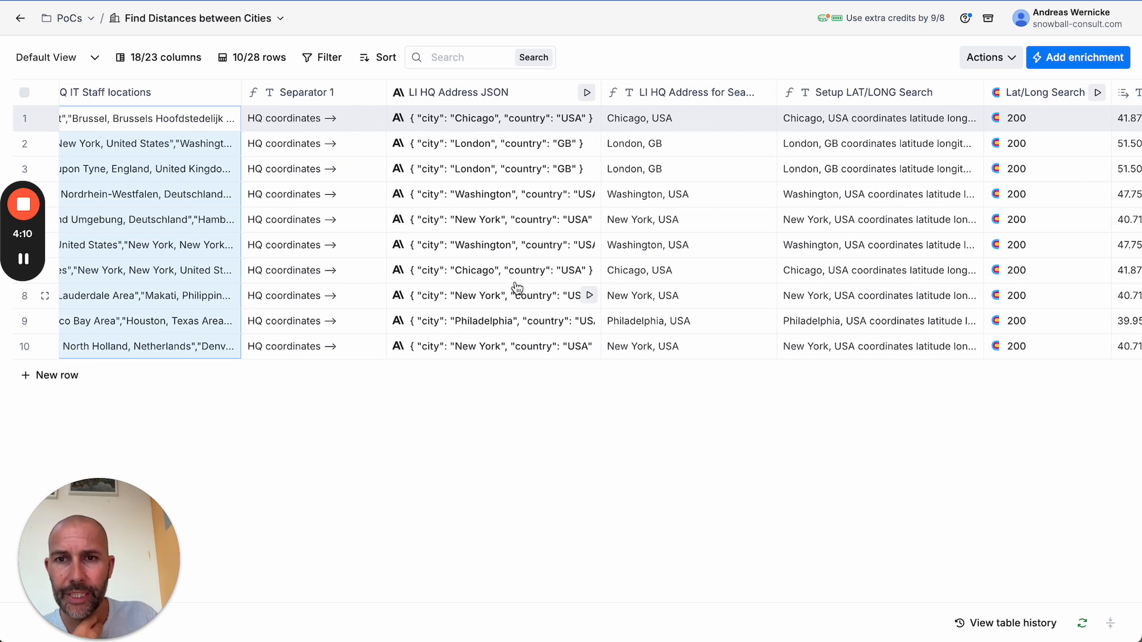
scroll(501, 124, left, 10)
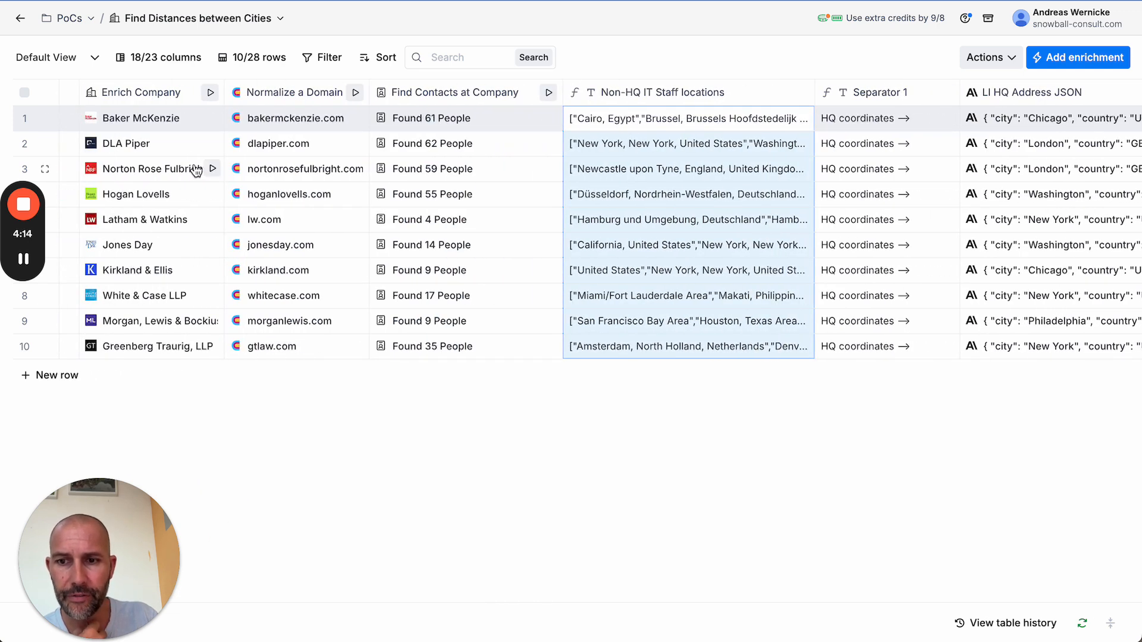
scroll(584, 194, right, 1)
scroll(583, 193, right, 5)
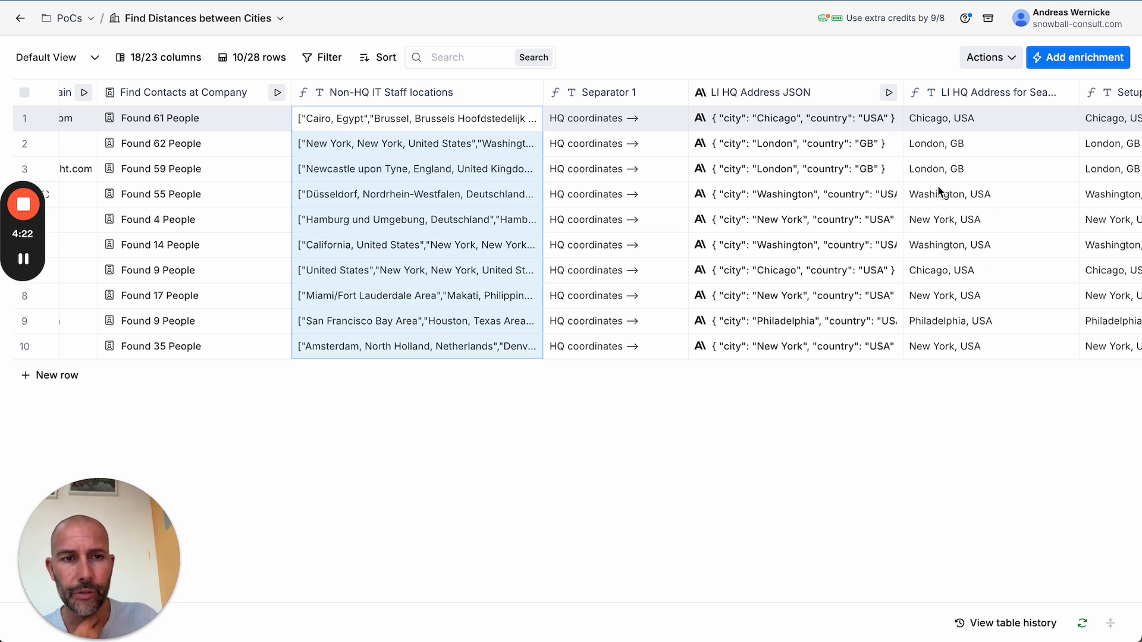
- Review the LI HQ Address JSON column's Claude 3 Haiku prompt, including its good and bad examples and address input, and close it unchanged
click(775, 93)
click(590, 152)
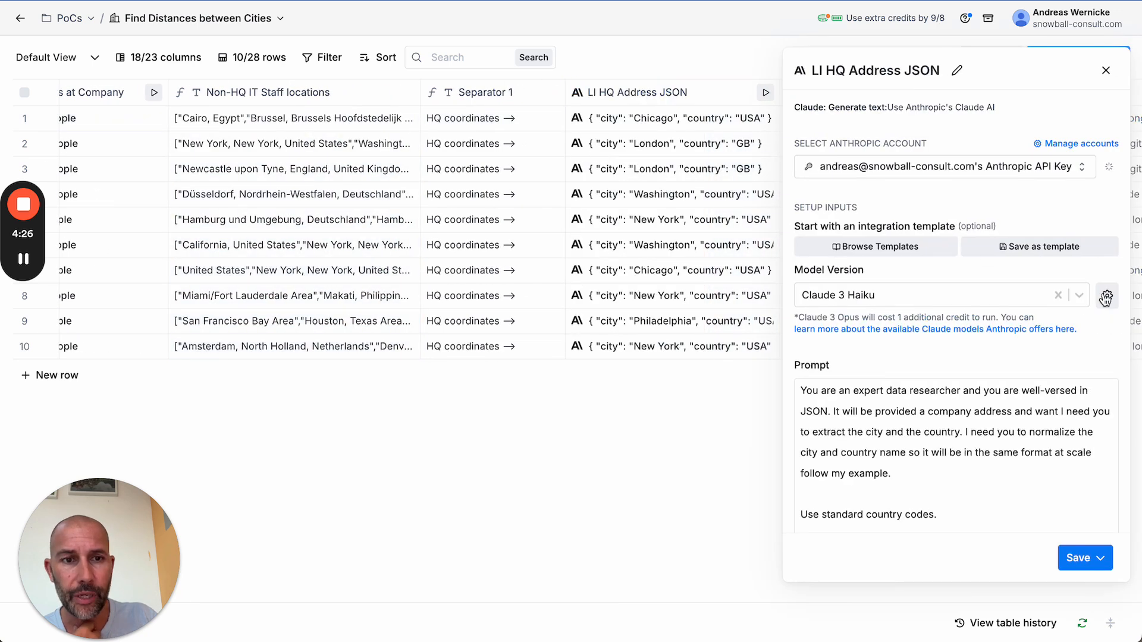
click(898, 429)
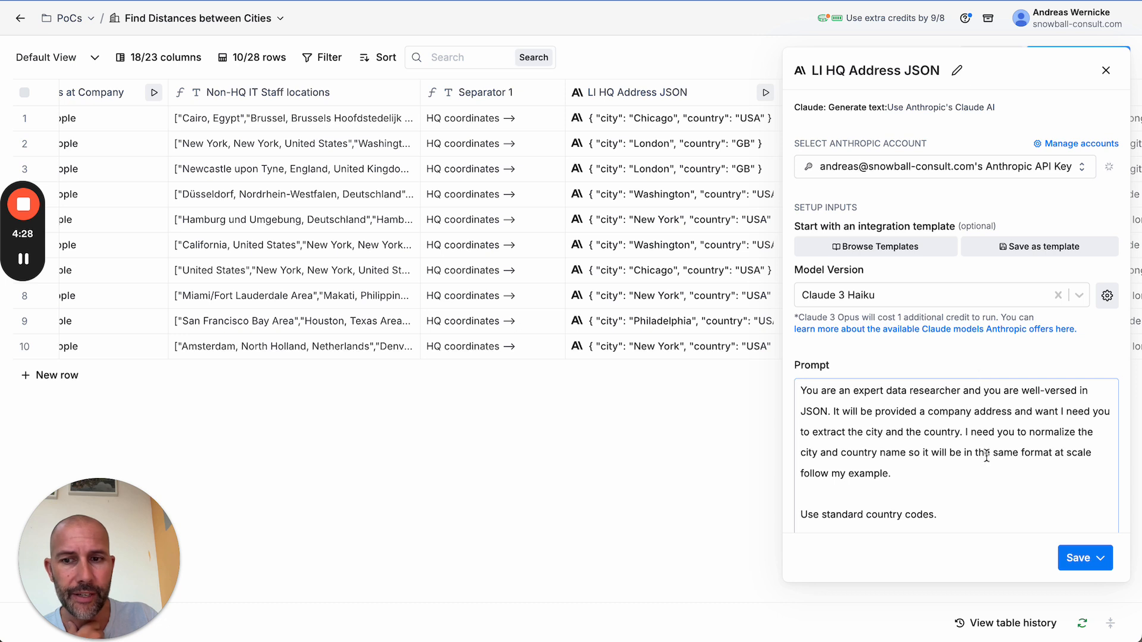
scroll(986, 456, down, 1)
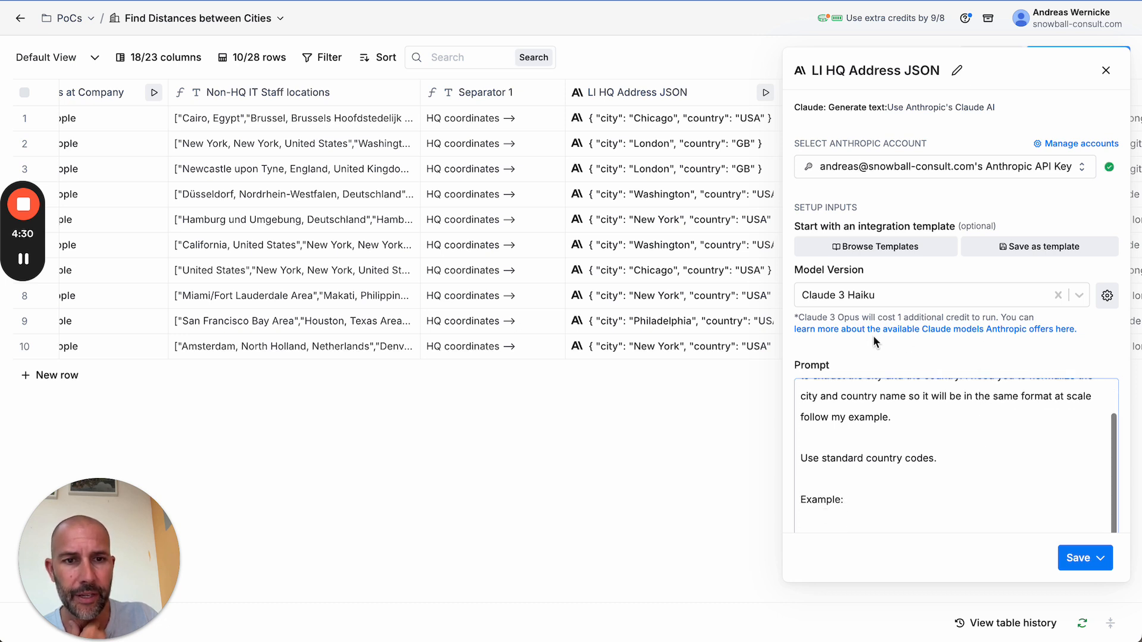
scroll(948, 429, down, 3)
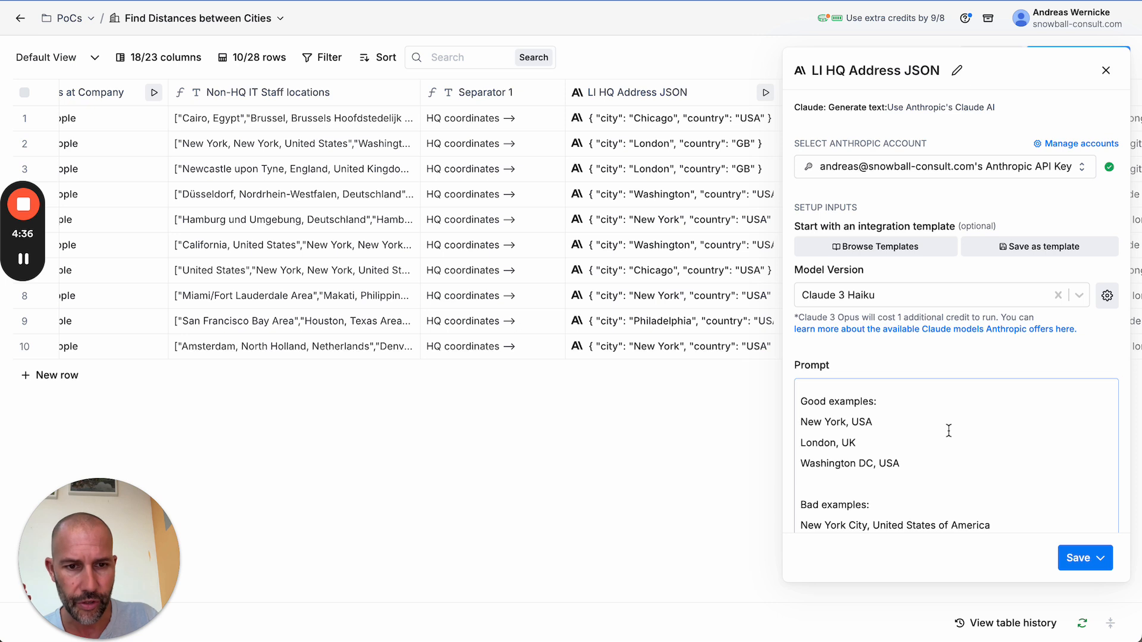
scroll(917, 463, down, 3)
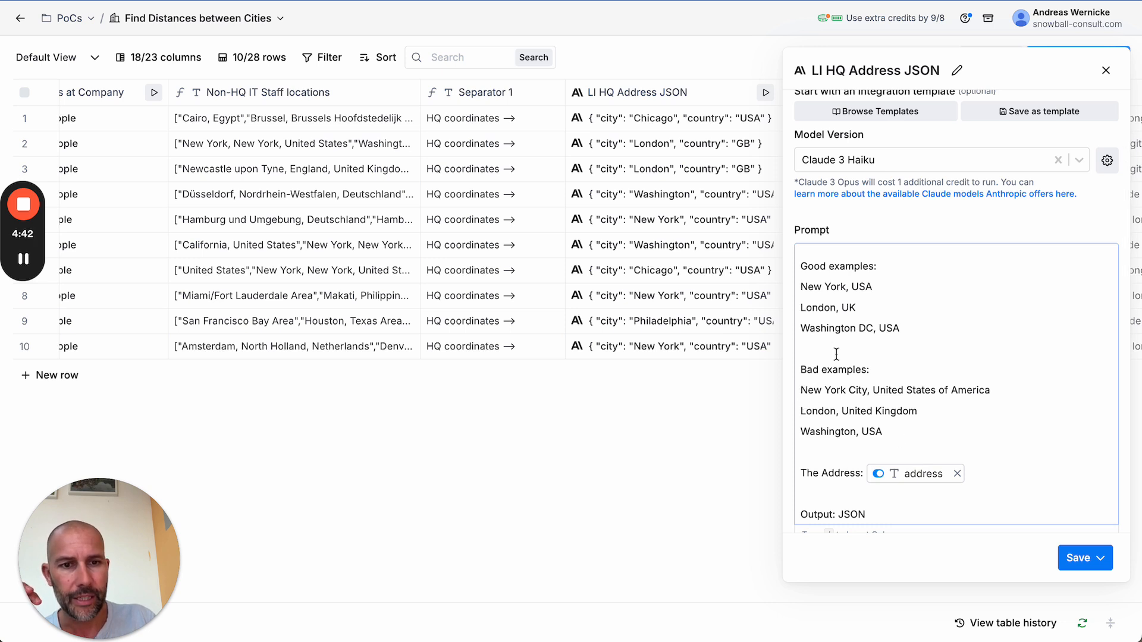
scroll(883, 336, up, 3)
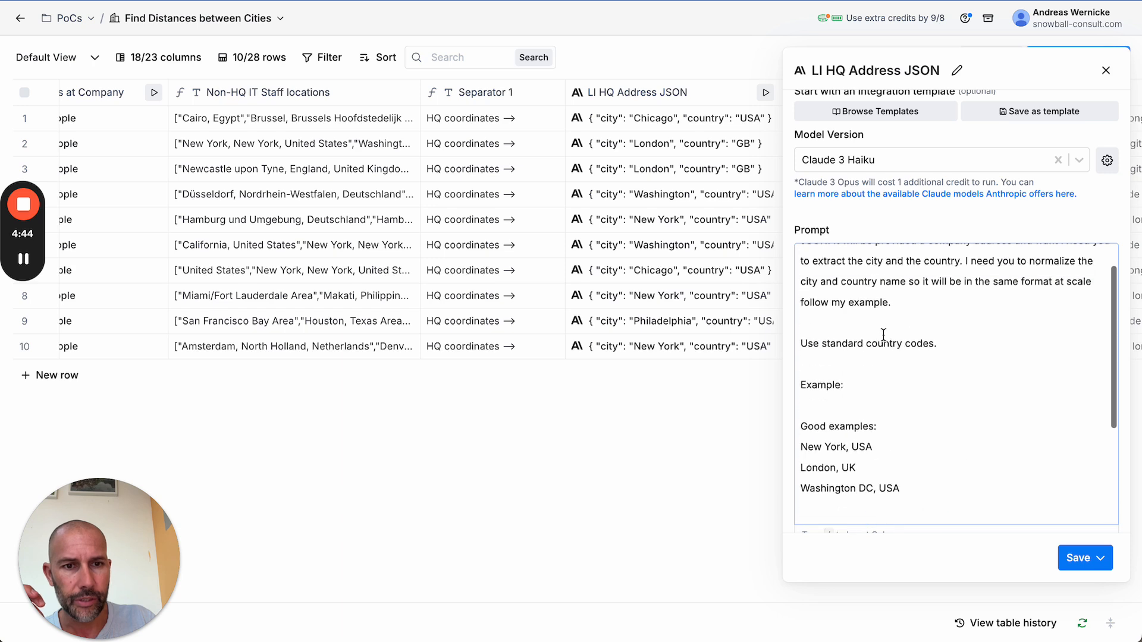
scroll(879, 418, down, 3)
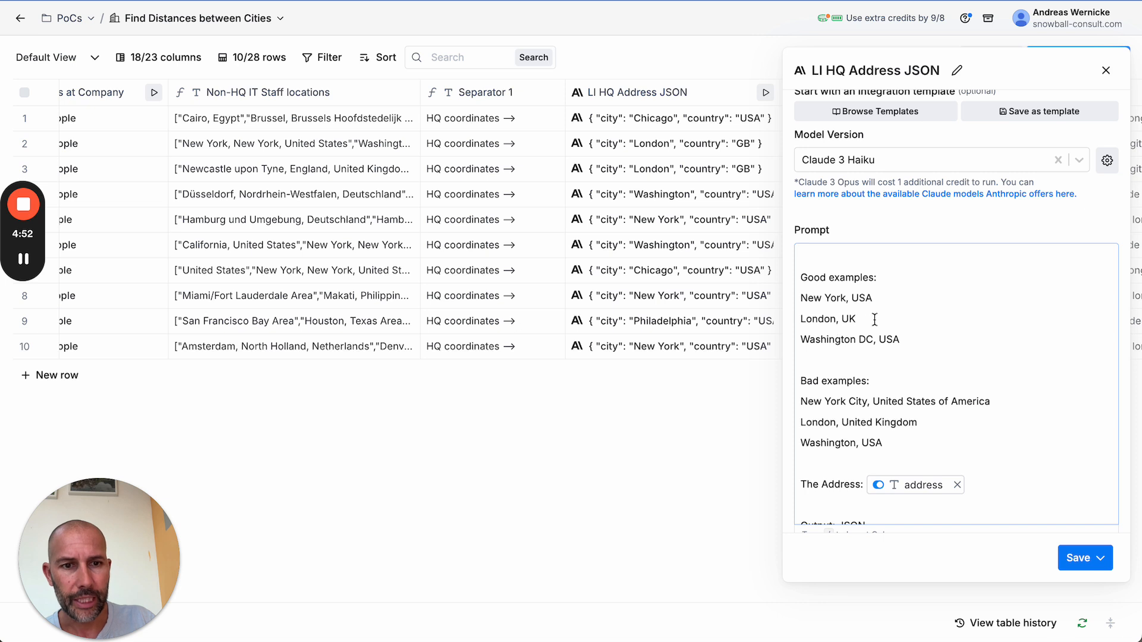
scroll(944, 442, down, 1)
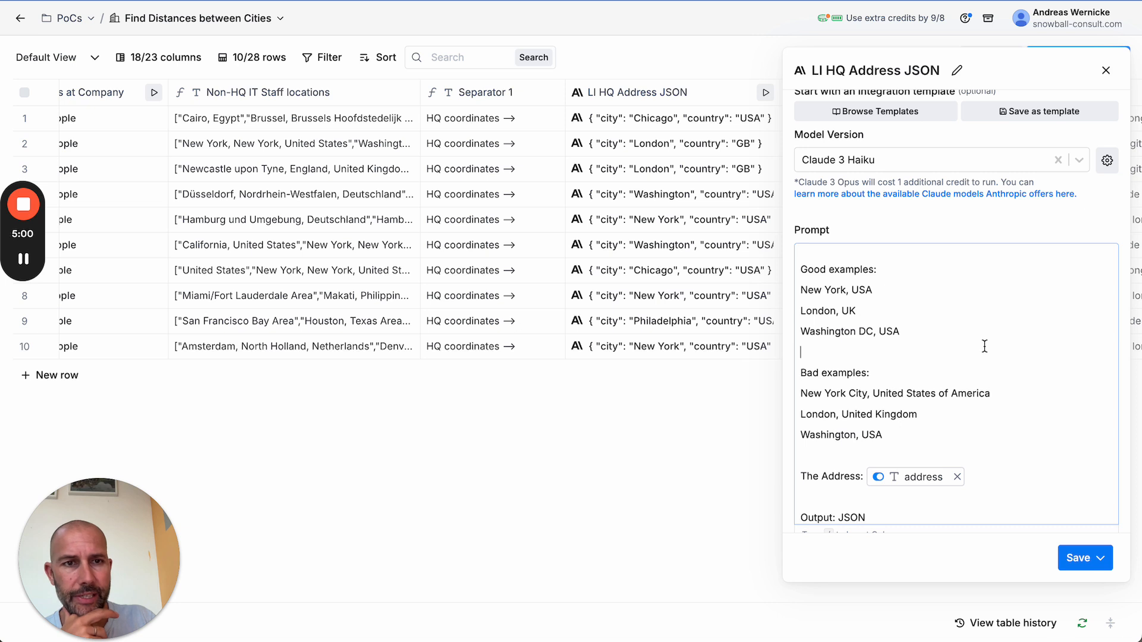
scroll(984, 345, up, 5)
scroll(984, 346, up, 1)
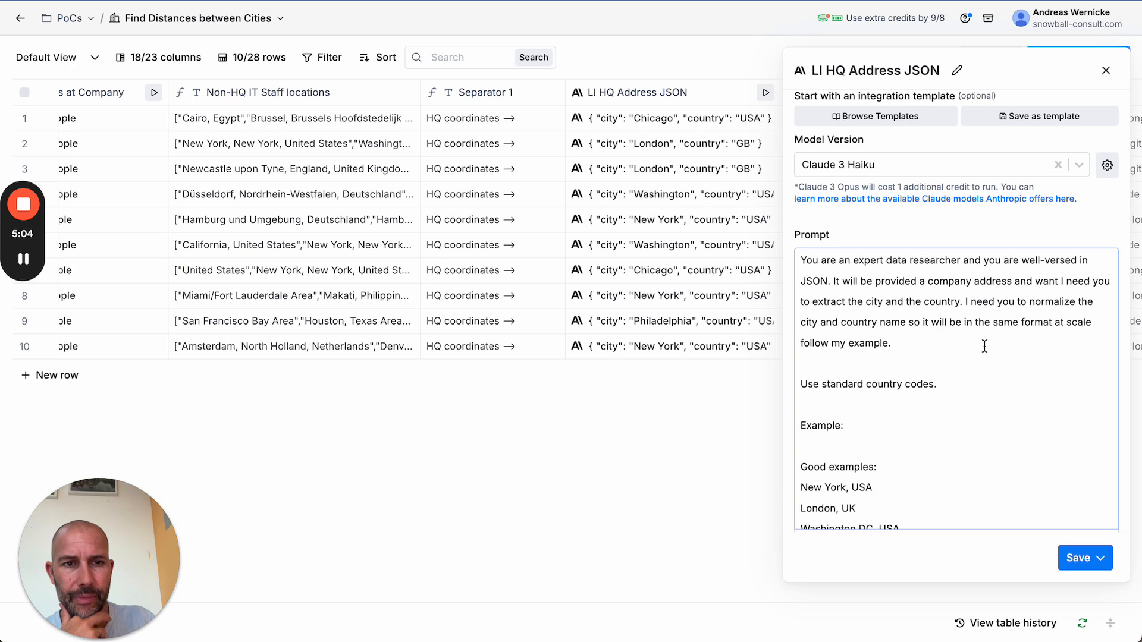
scroll(984, 346, down, 5)
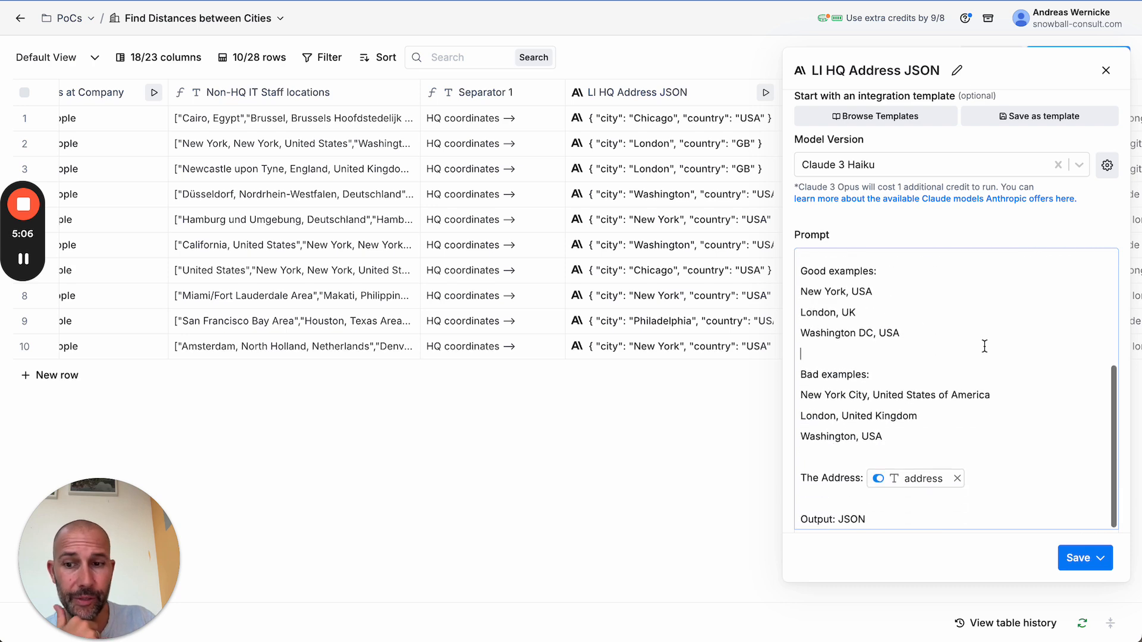
scroll(984, 346, up, 5)
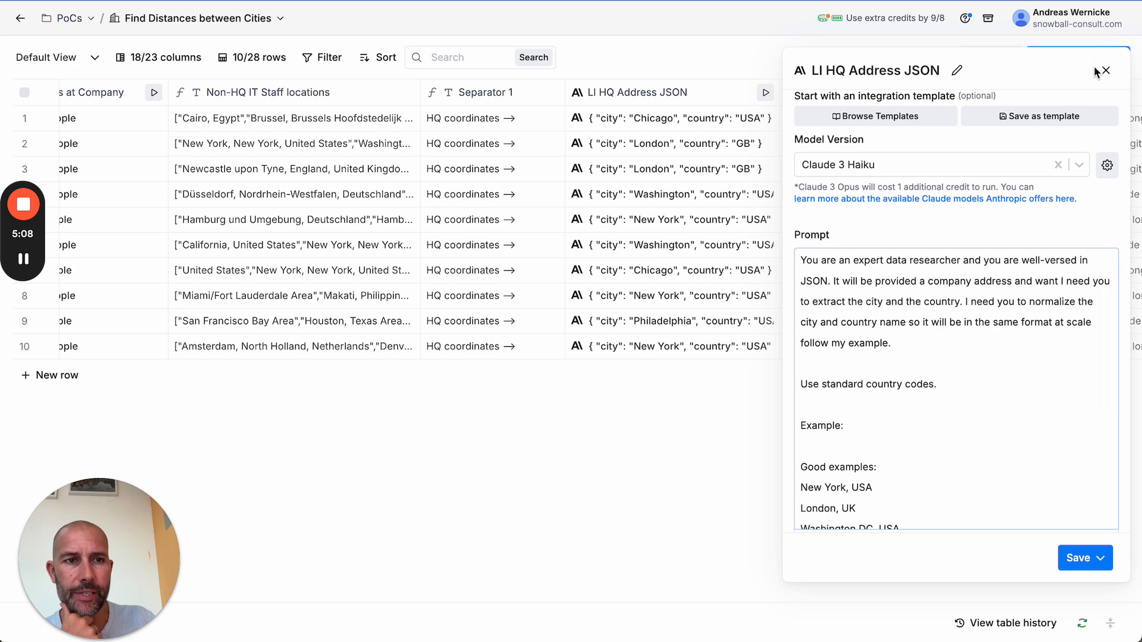
click(1106, 71)
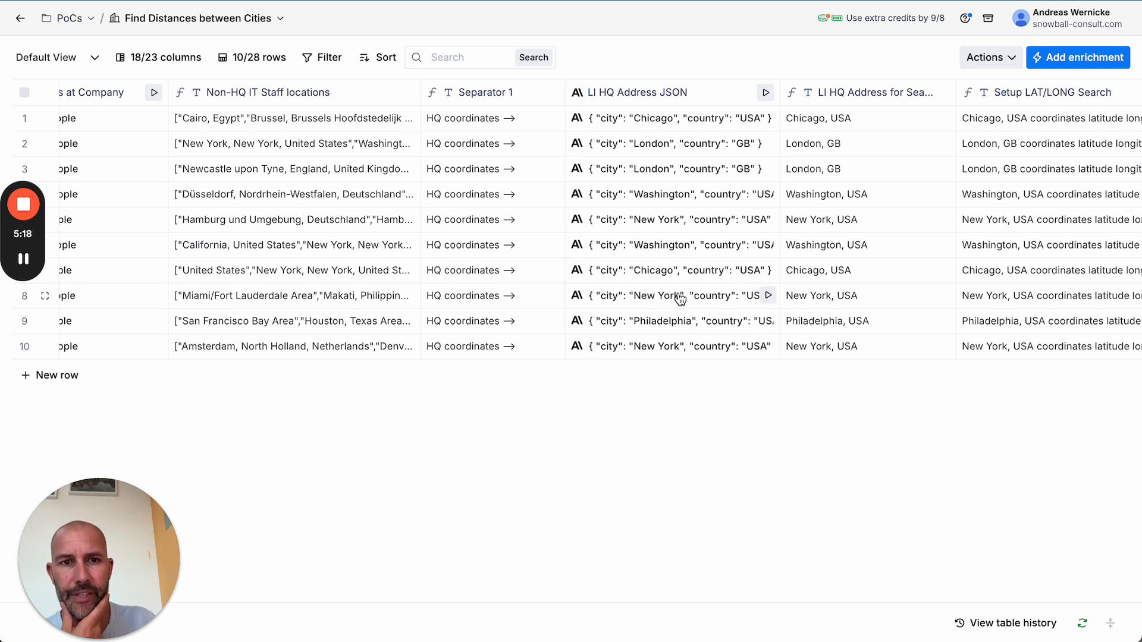
- Review the formula of the LI HQ Address for Search column and its Formula Generator description, and close both without saving
click(843, 93)
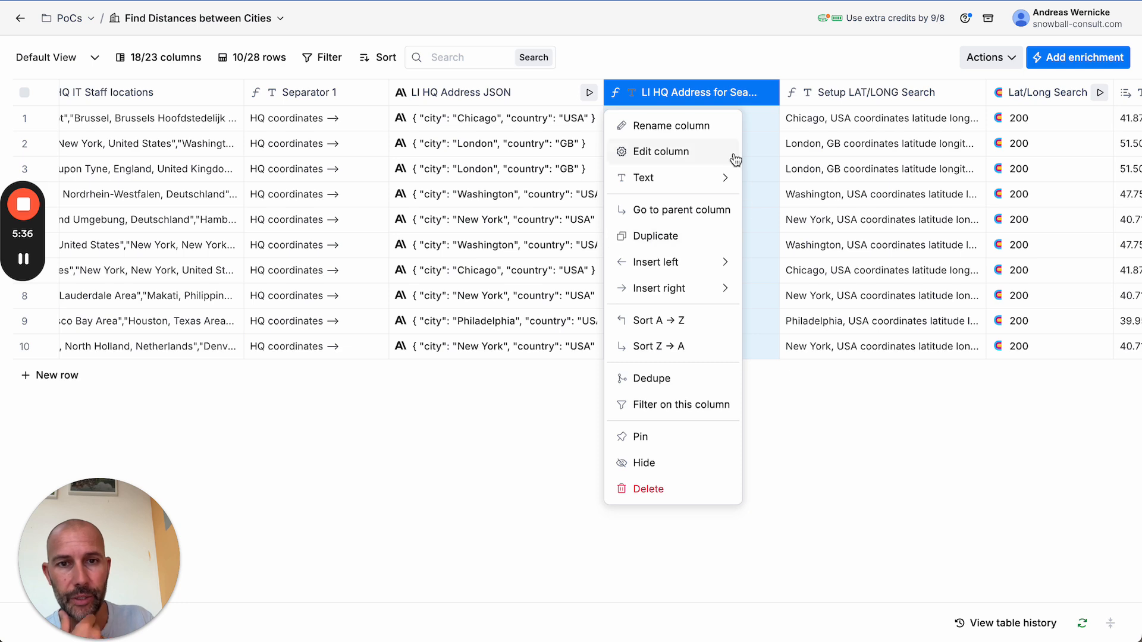
click(660, 152)
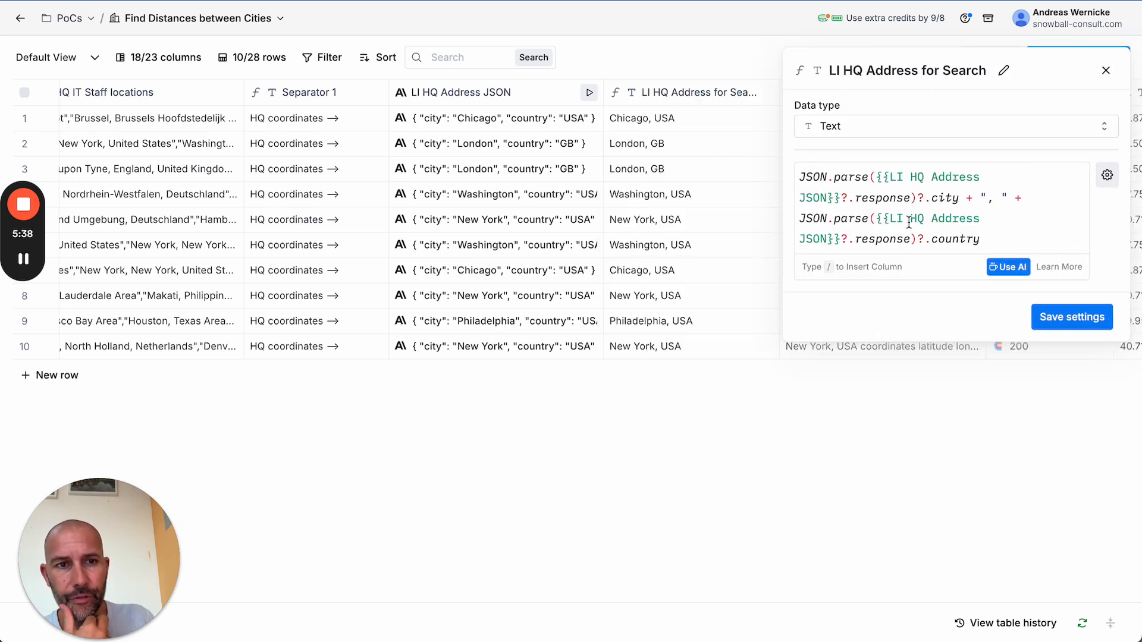
click(1009, 266)
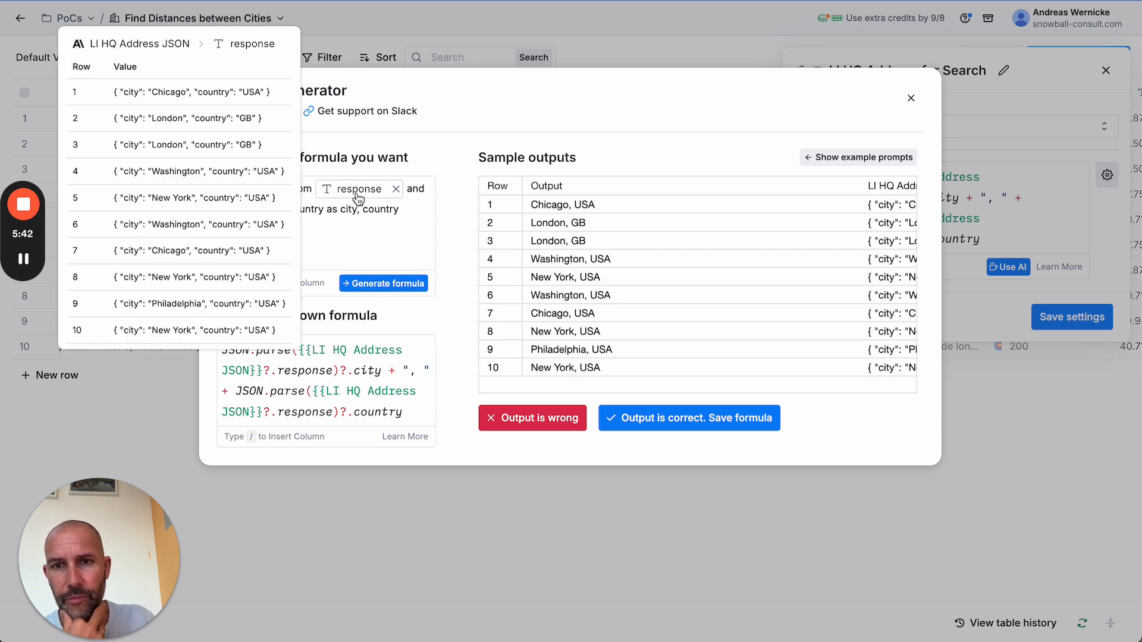
click(911, 97)
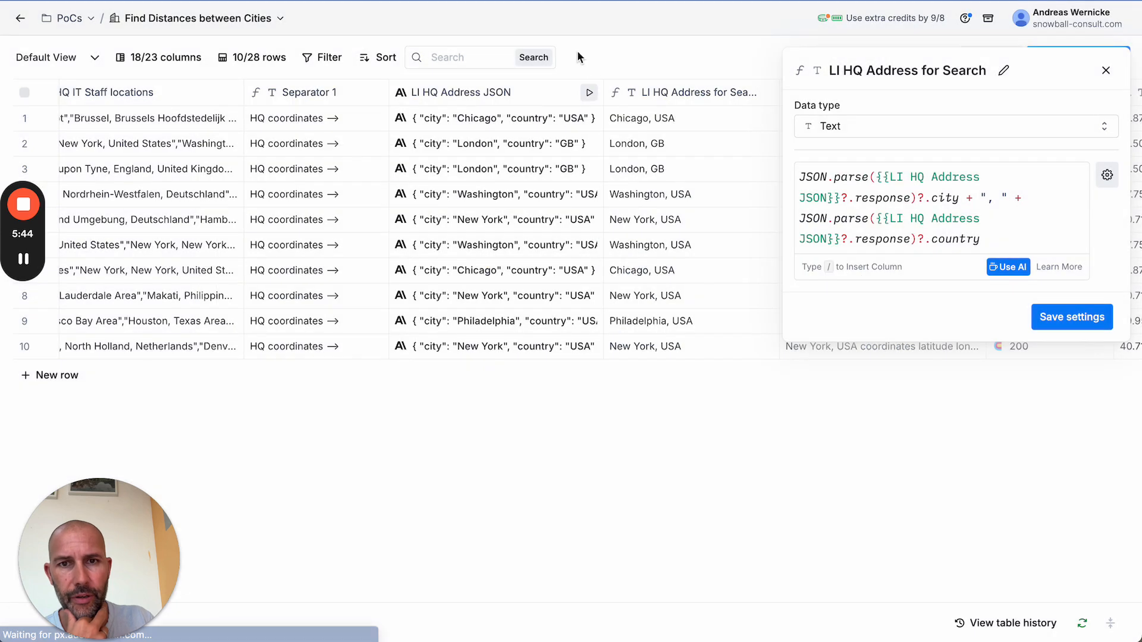
click(1010, 267)
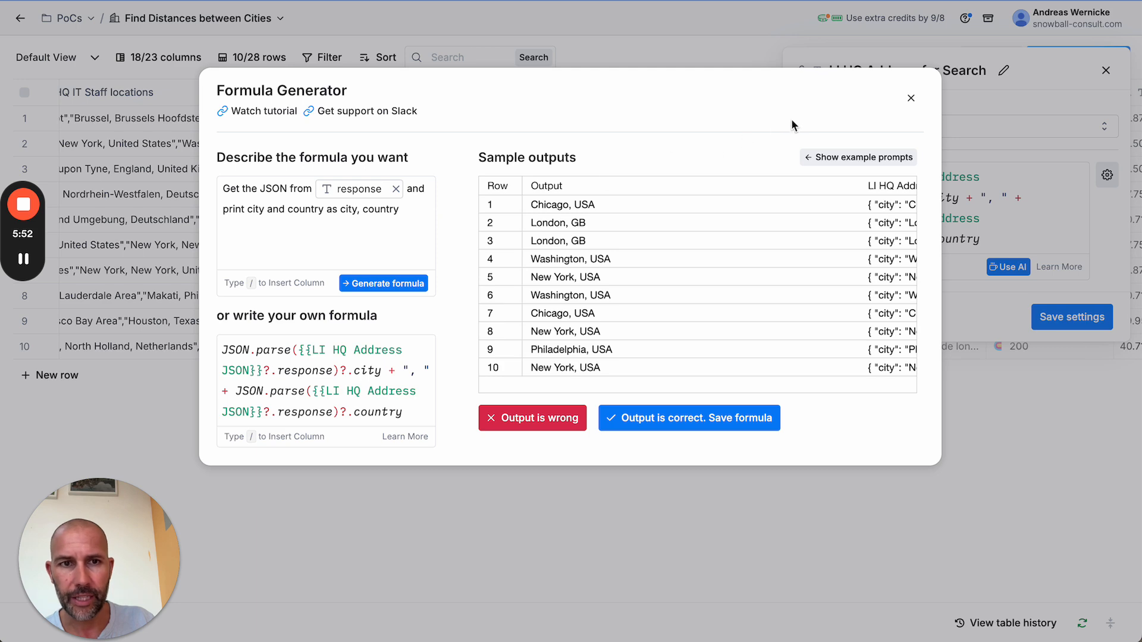
click(911, 99)
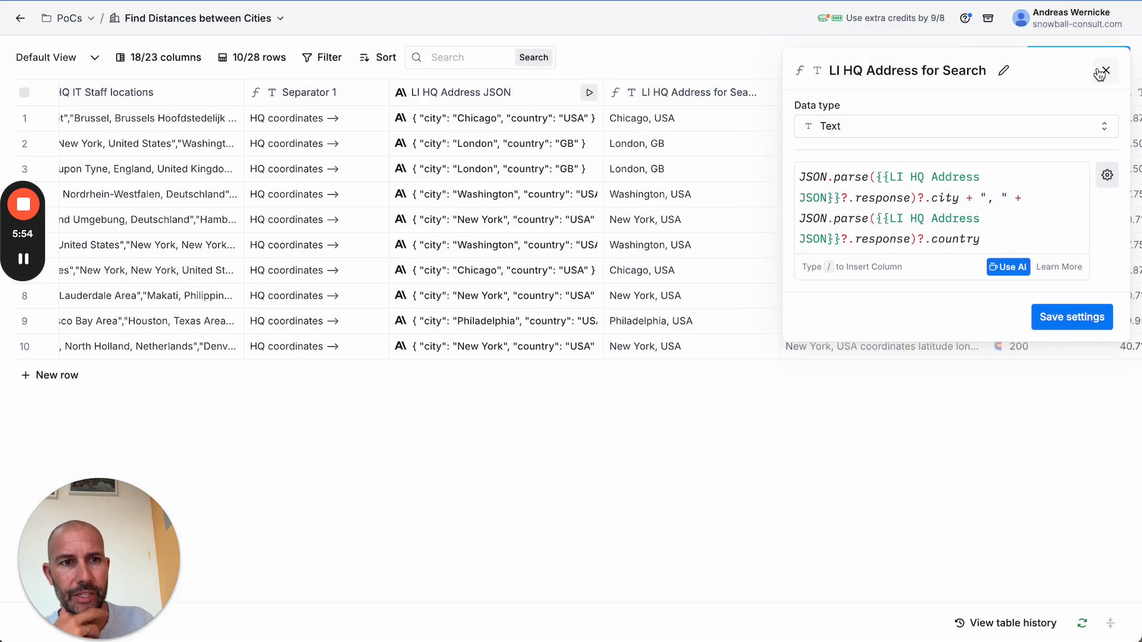
click(1106, 70)
- Select the LI HQ Address for Search cells of all ten rows and examine the search and coordinates columns beside them
drag(717, 118, 658, 342)
click(689, 347)
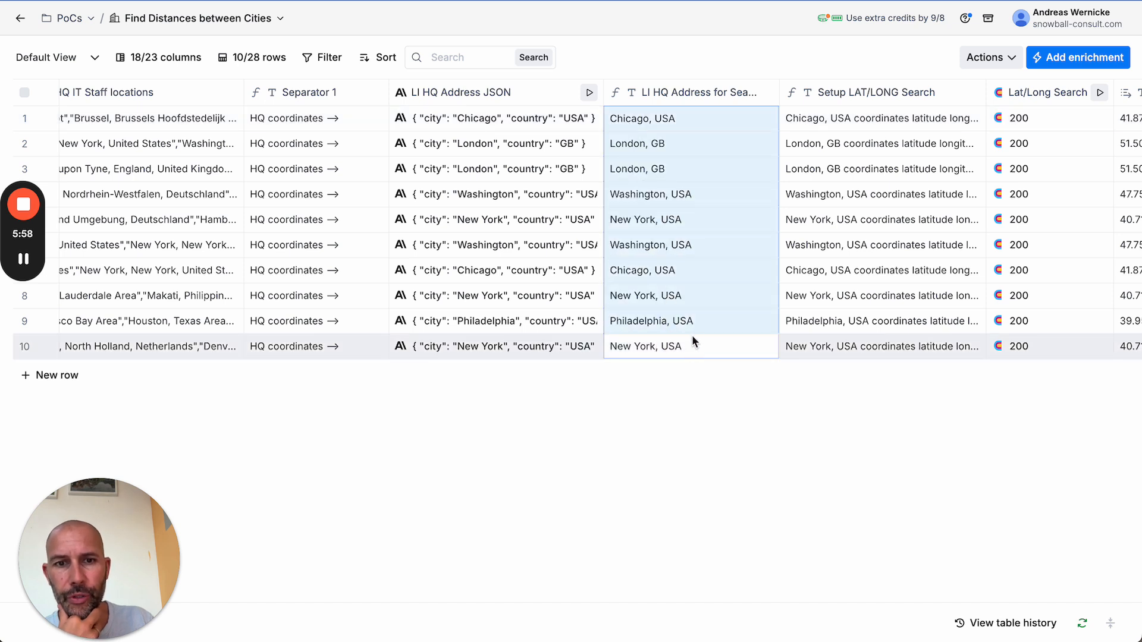
click(703, 320)
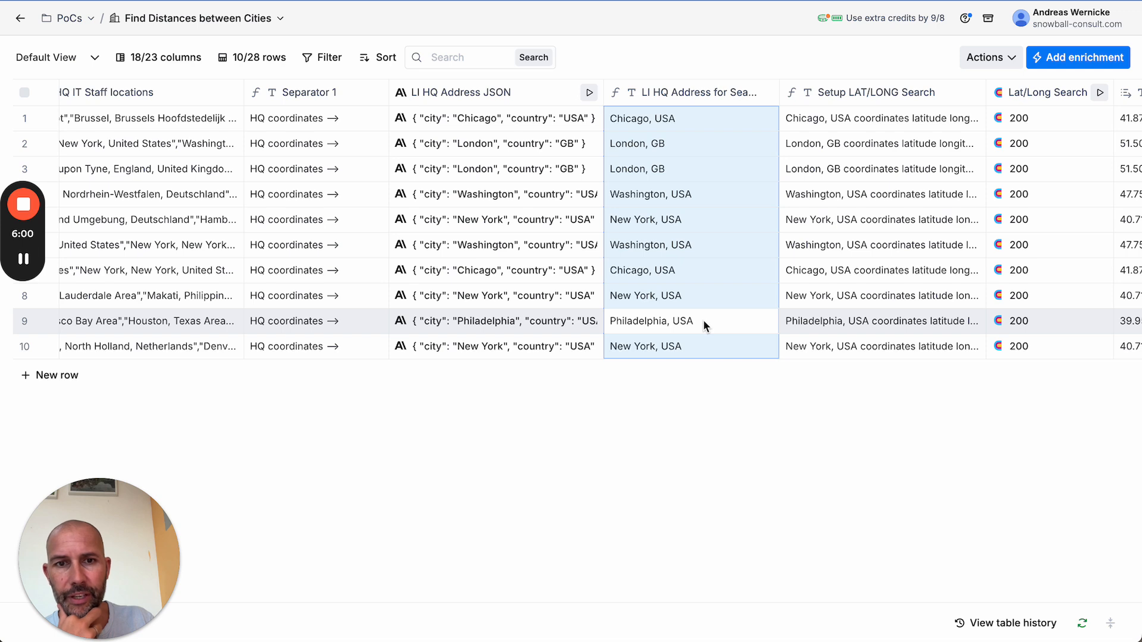
scroll(758, 322, right, 3)
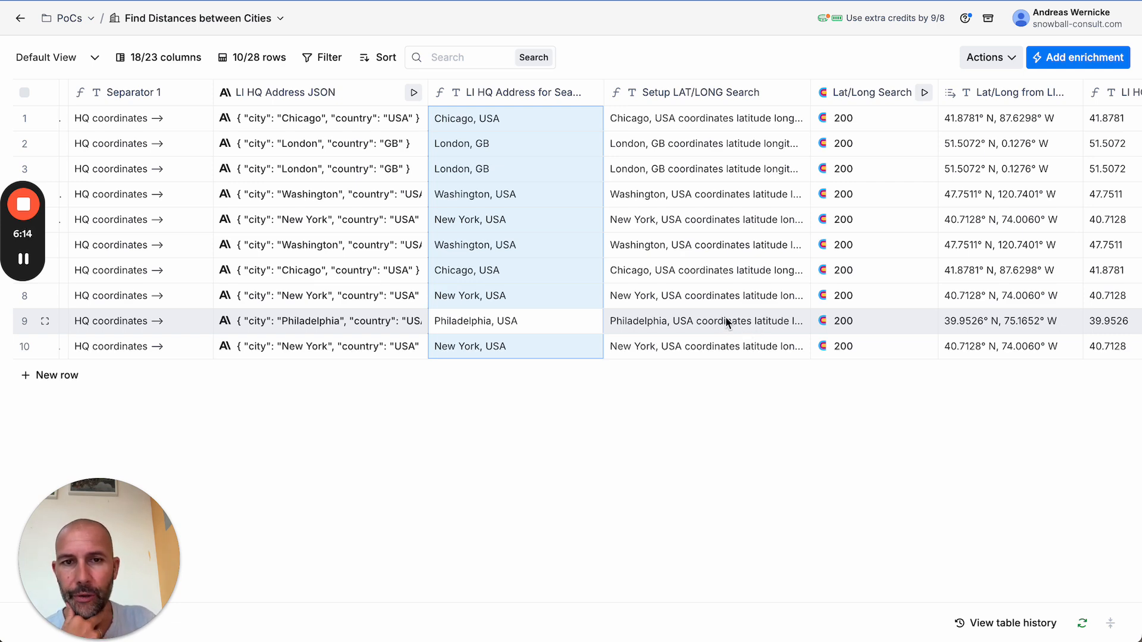
scroll(726, 321, right, 3)
scroll(727, 322, right, 6)
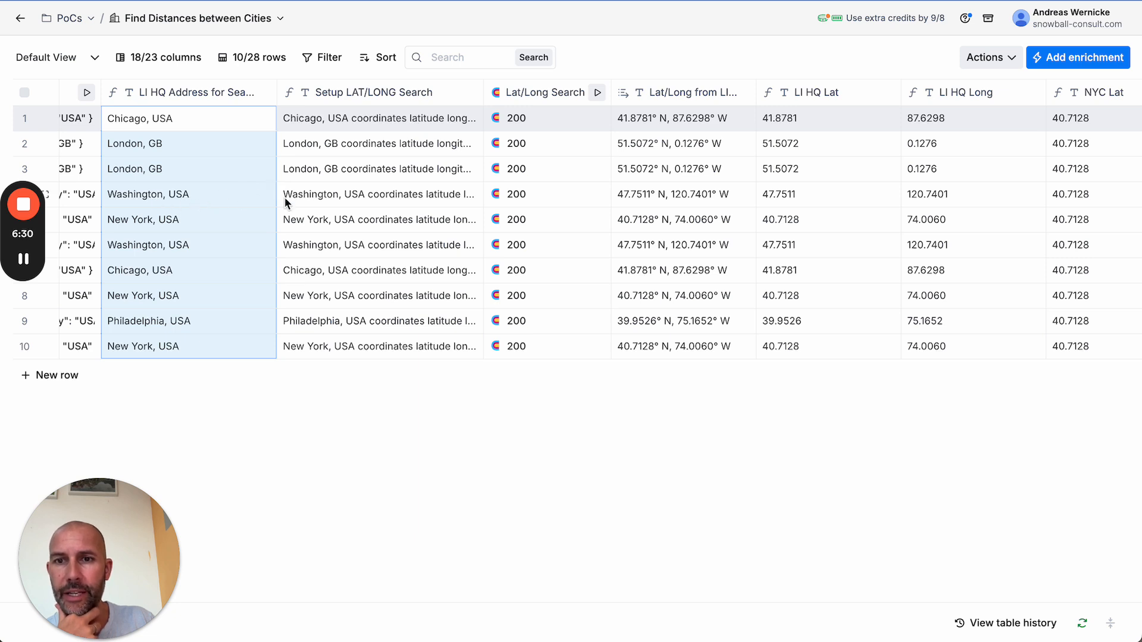
- Review how the Setup LAT/LONG Search column combines the HQ address with "coordinates latitude longitude", and close its settings unchanged
click(418, 95)
click(666, 152)
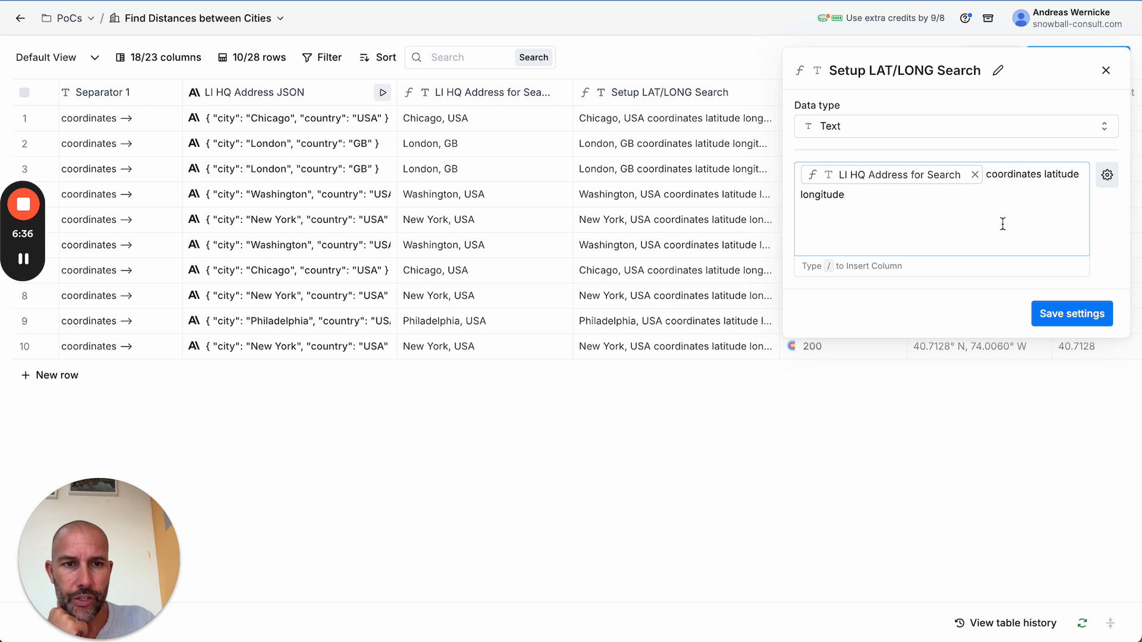
mouse_move(947, 186)
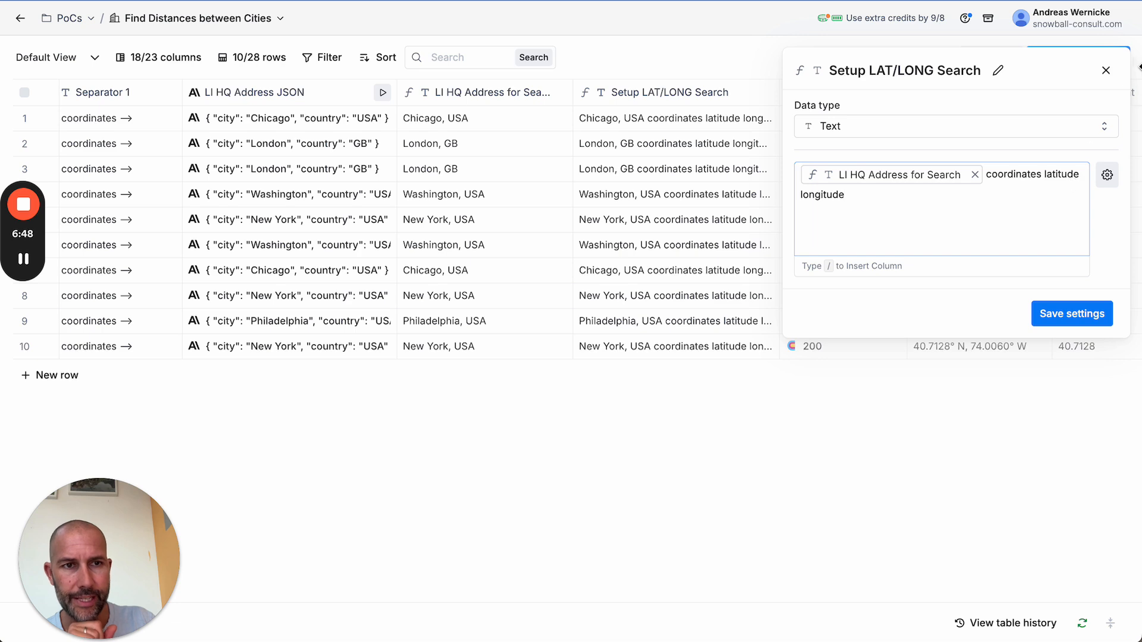
click(1105, 71)
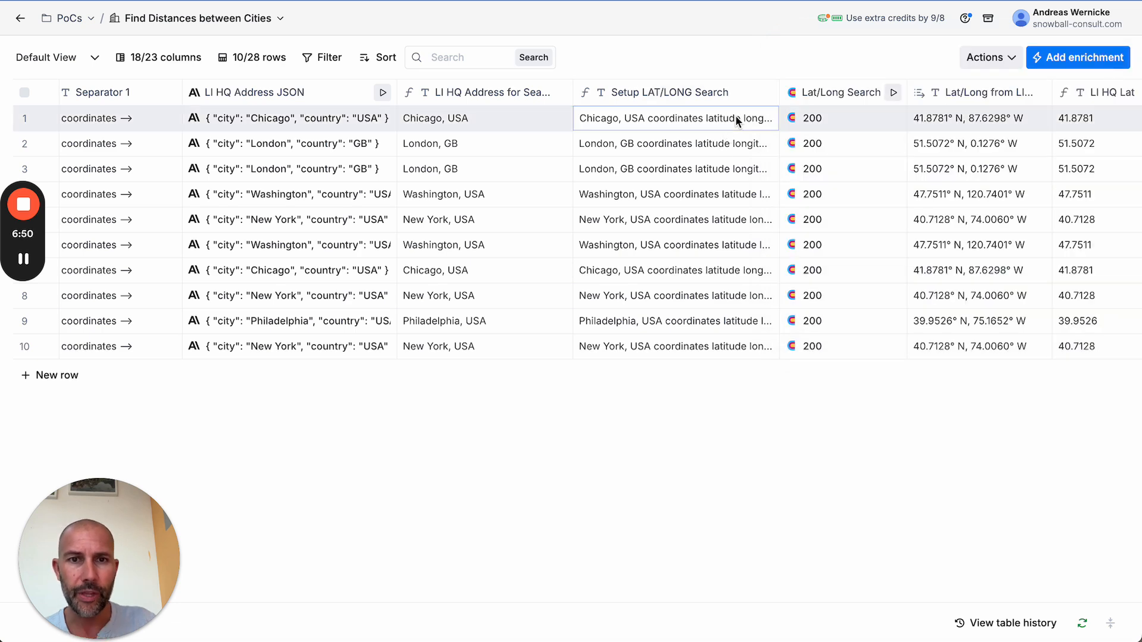
- Search Google in a new browser tab for "Chicago, USA coordinates latitude longitude" copied from row 1, inspect the coordinates, and return to the Clay table
key(super+c)
key(super+t)
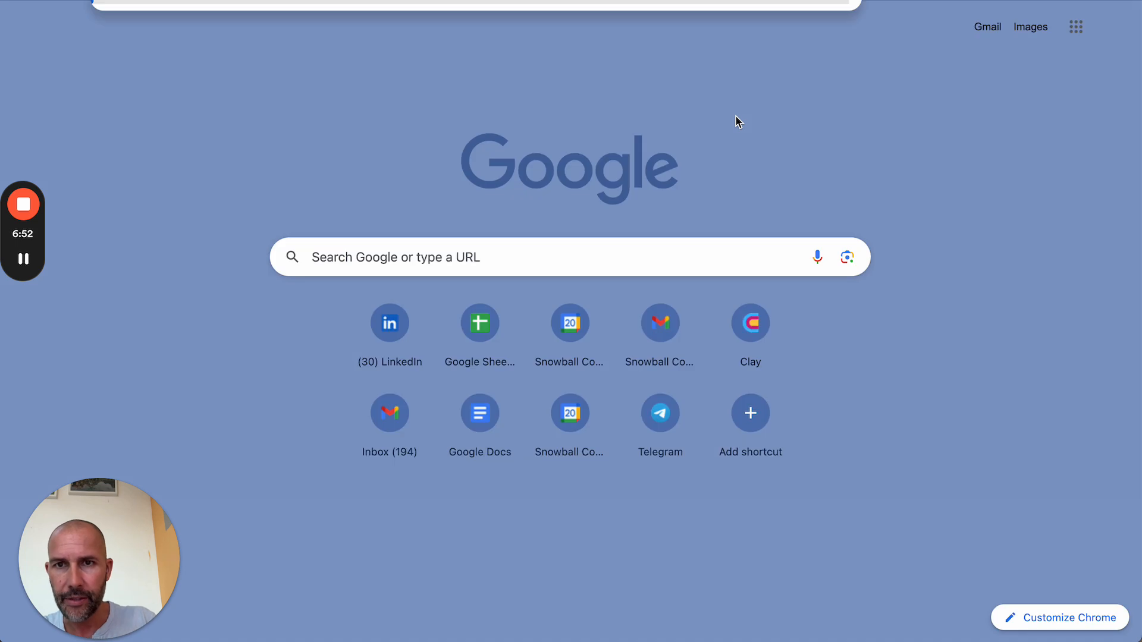
key(super+v)
key(Return)
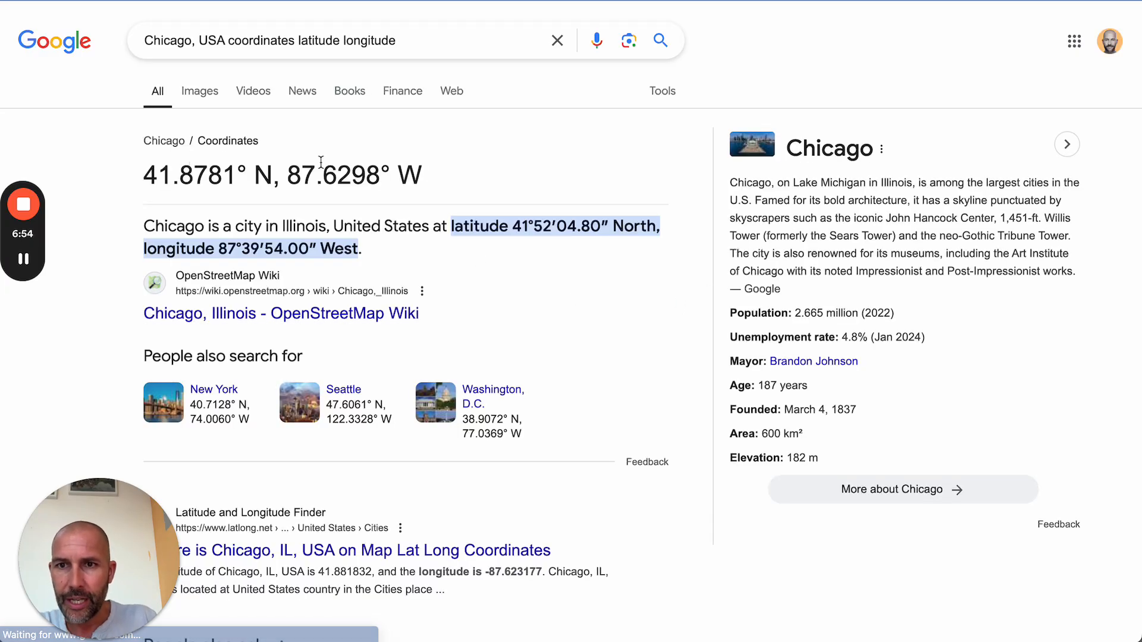
mouse_move(442, 177)
mouse_down()
mouse_move(118, 169)
mouse_move(366, 148)
mouse_move(429, 178)
mouse_up()
click(130, 134)
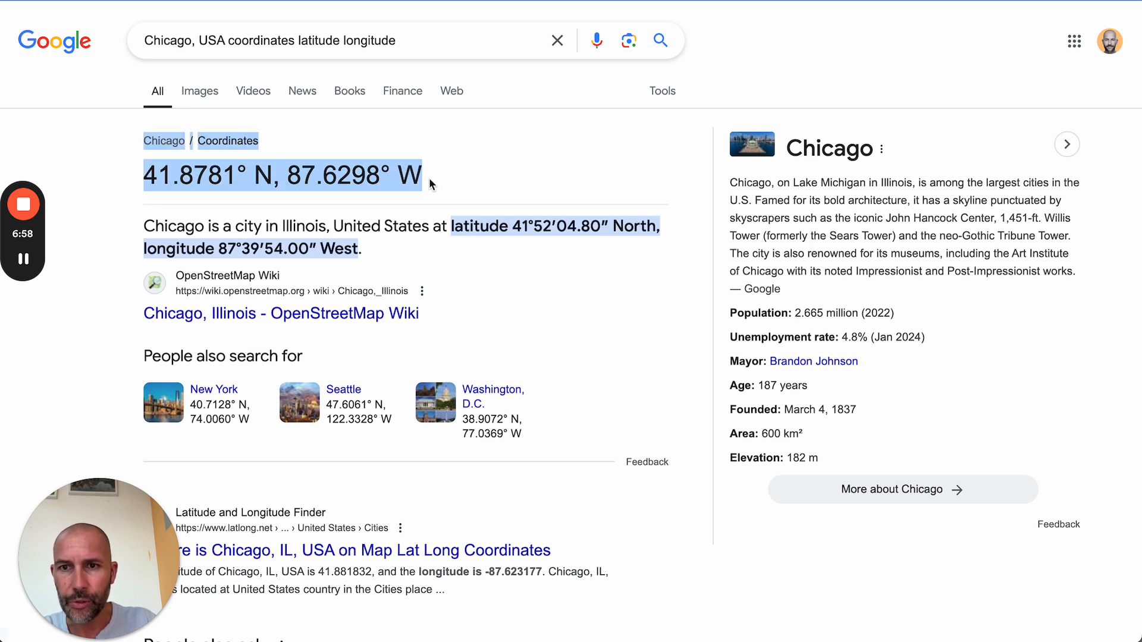
click(429, 177)
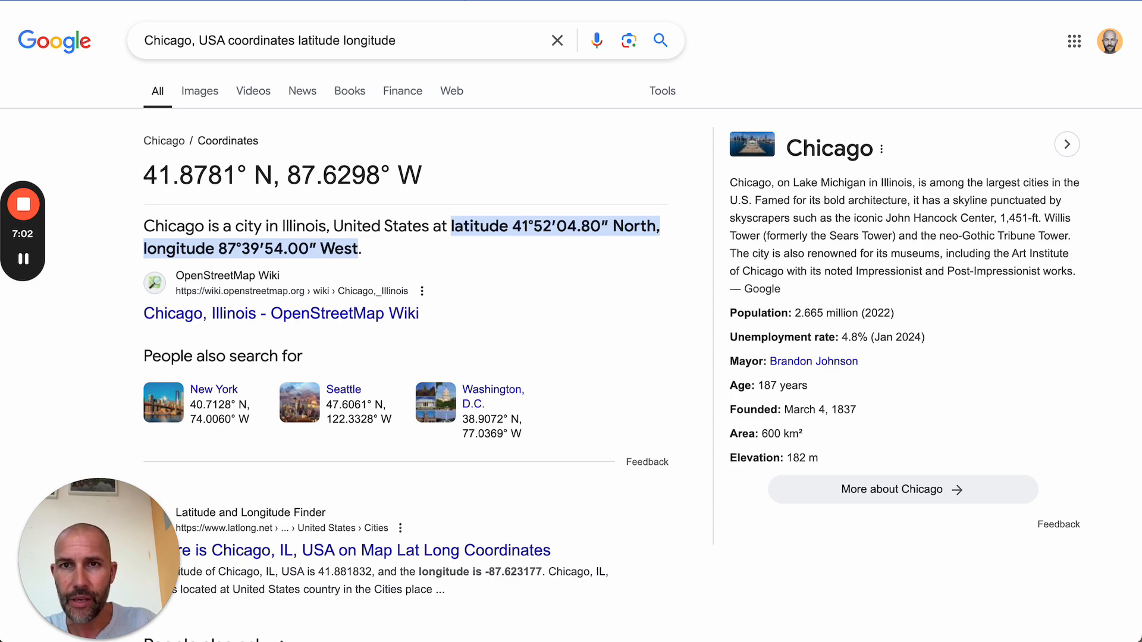
key(ctrl+shift+Tab)
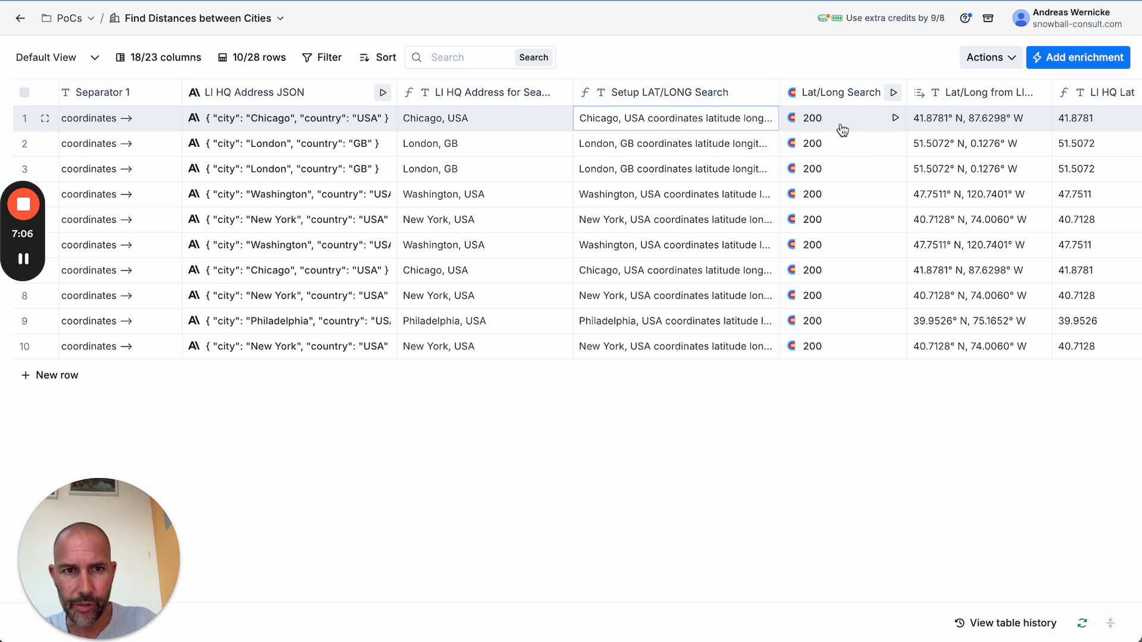
- Review the Lat/Long Search column's HTTP API setup, including its POST method, serper.dev endpoint and request body, and close it unchanged
click(841, 92)
click(689, 153)
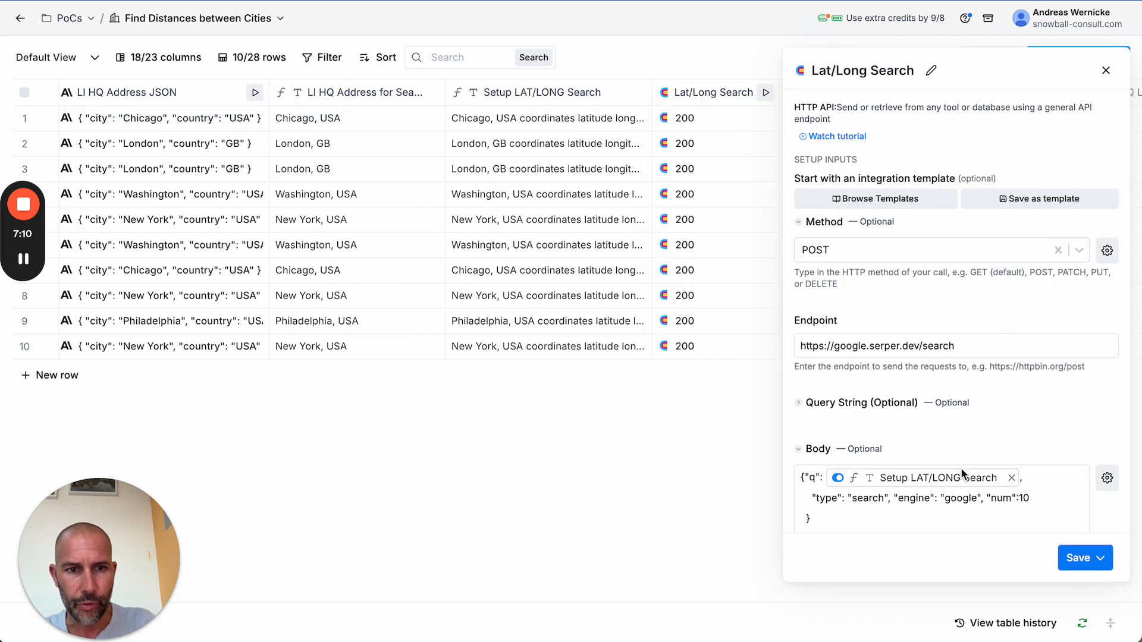
click(1030, 516)
scroll(1032, 515, down, 2)
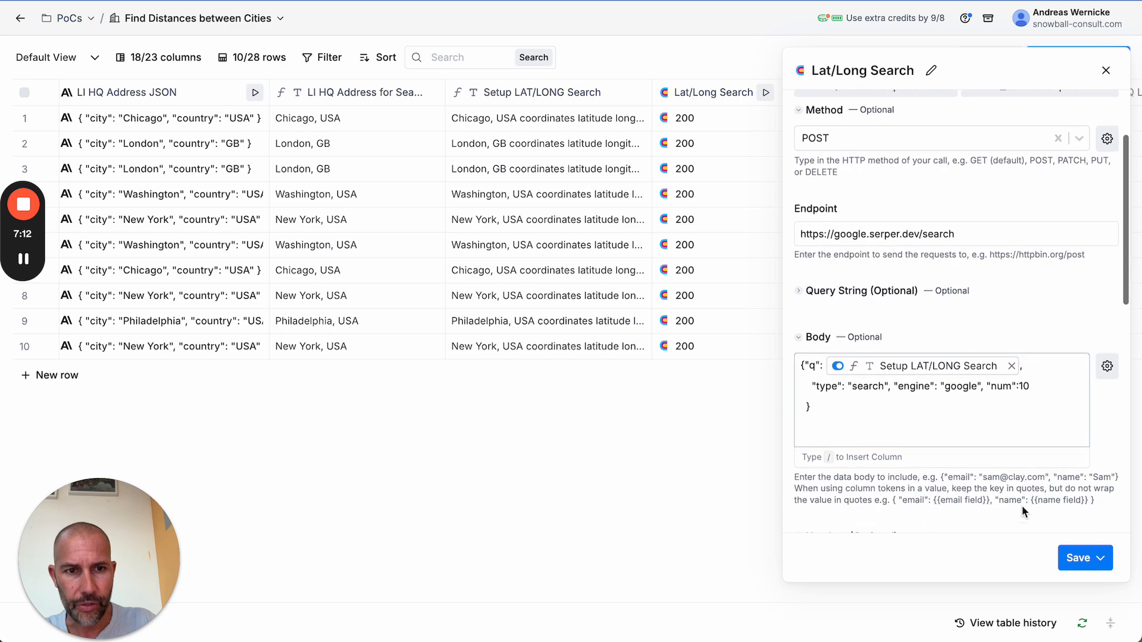
mouse_move(876, 375)
drag(899, 414, 789, 347)
click(893, 434)
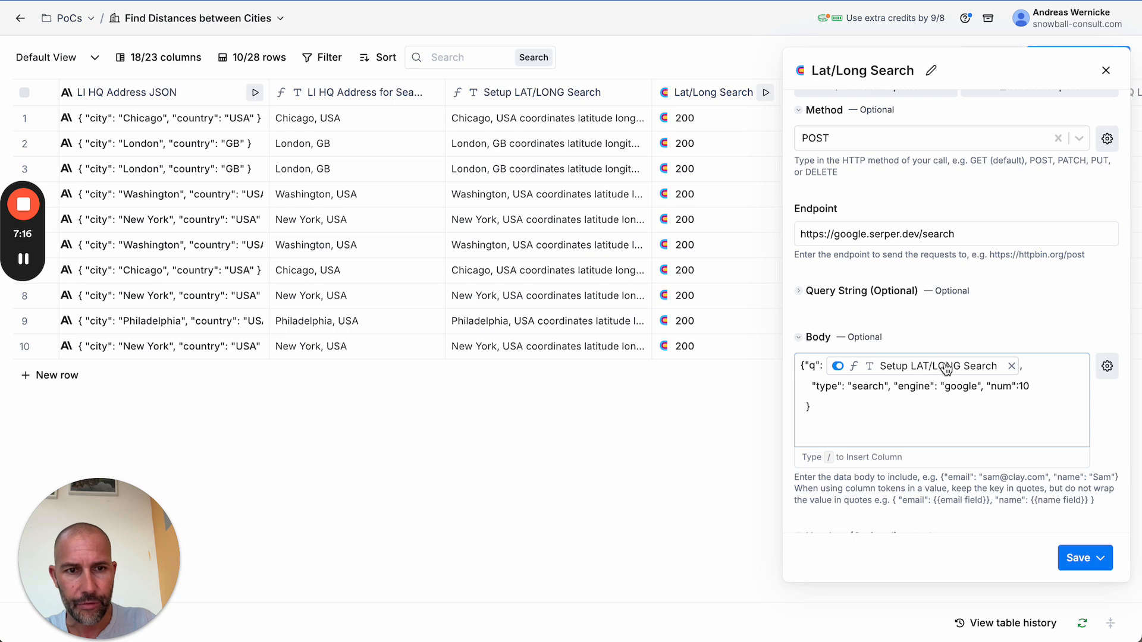
mouse_move(948, 371)
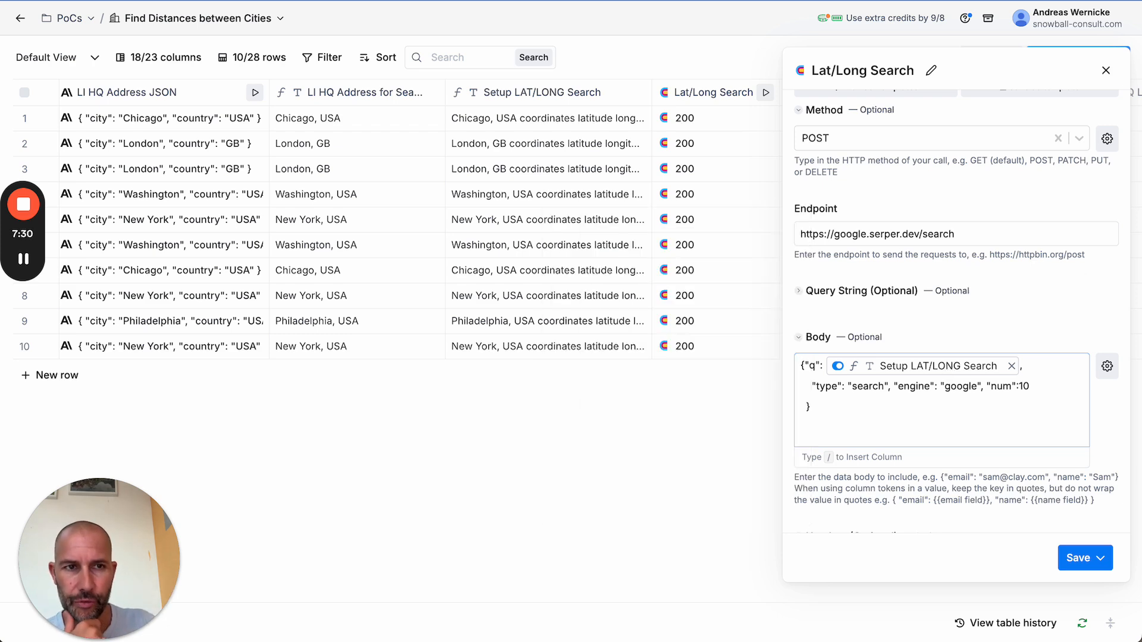
click(1103, 71)
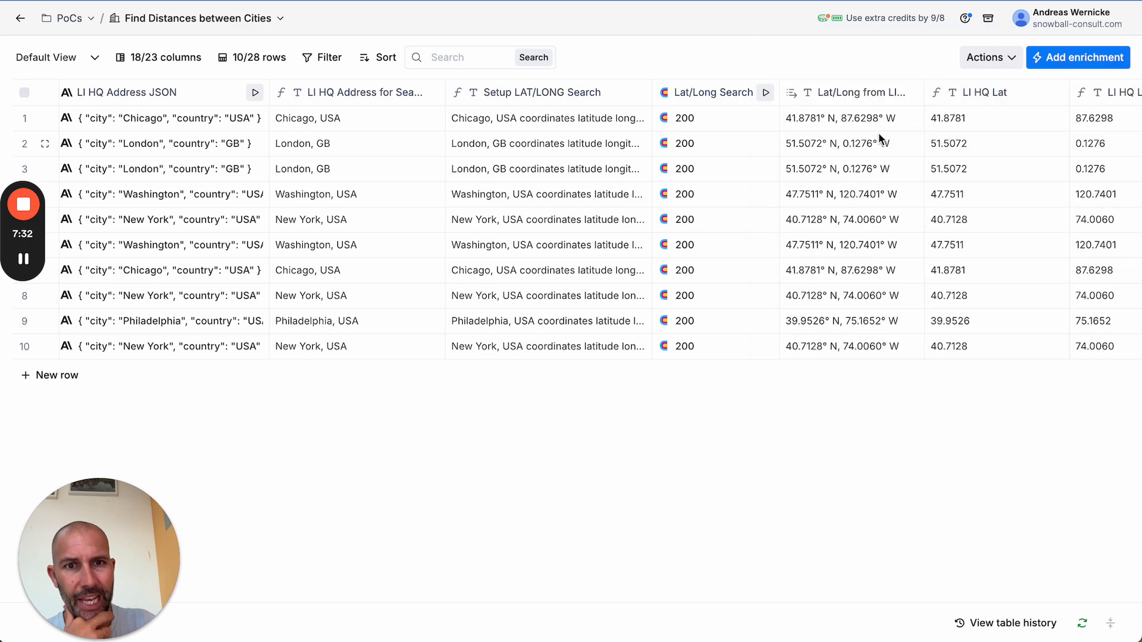
- Inspect the Answer Box of row 1's Lat/Long Search result and compare its answer with the Chicago coordinates in the Google search tab
click(705, 122)
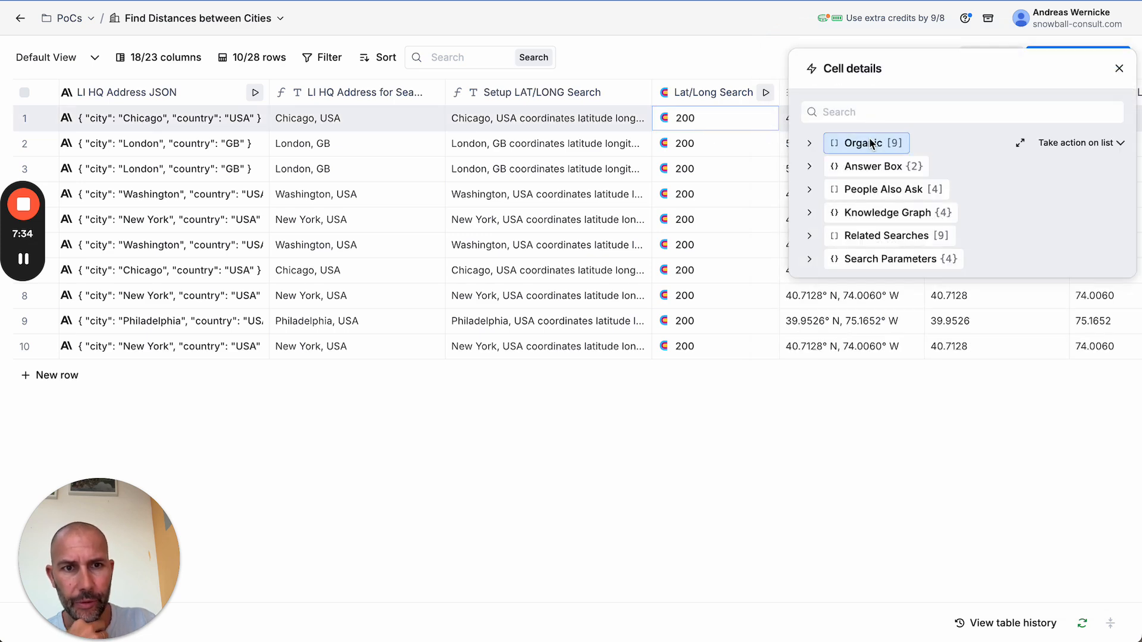
click(874, 168)
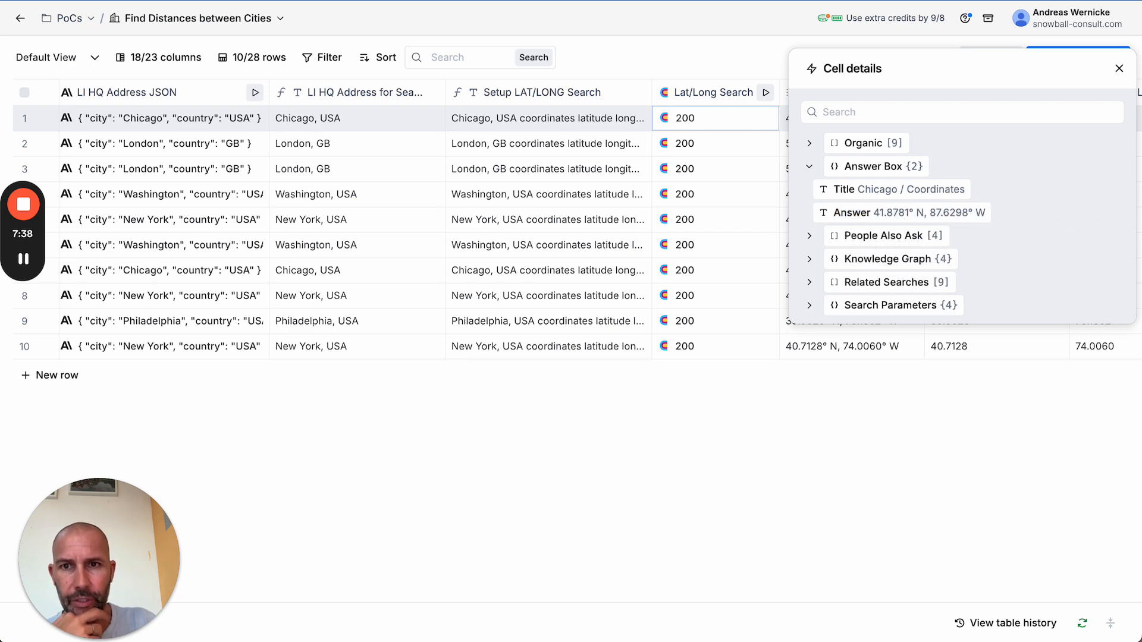
click(322, 1)
drag(225, 171, 397, 180)
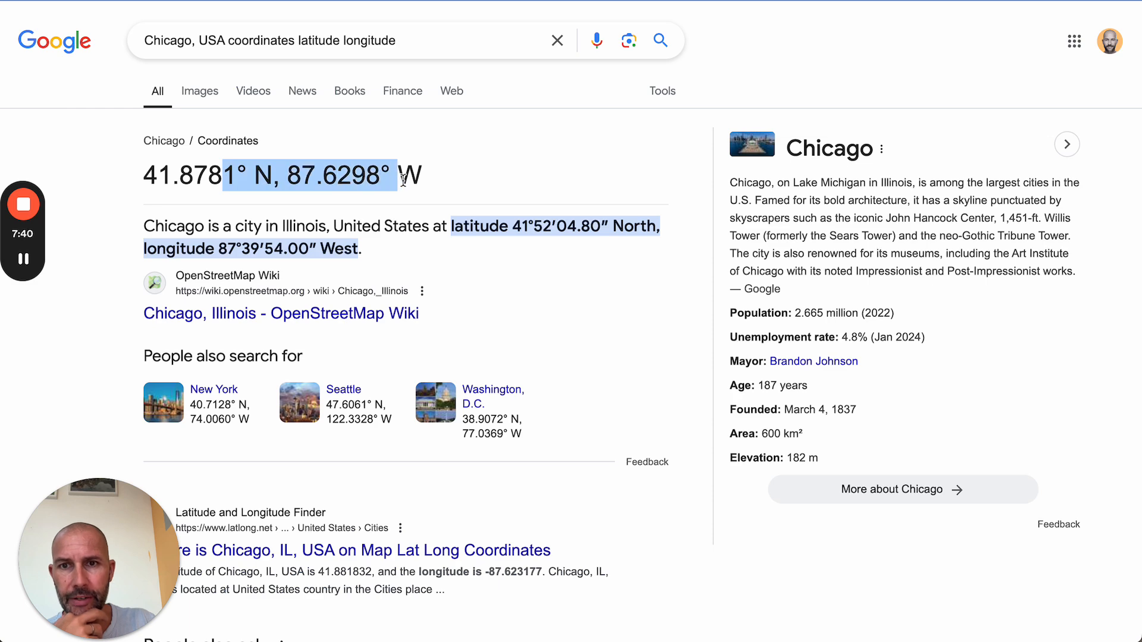
click(385, 2)
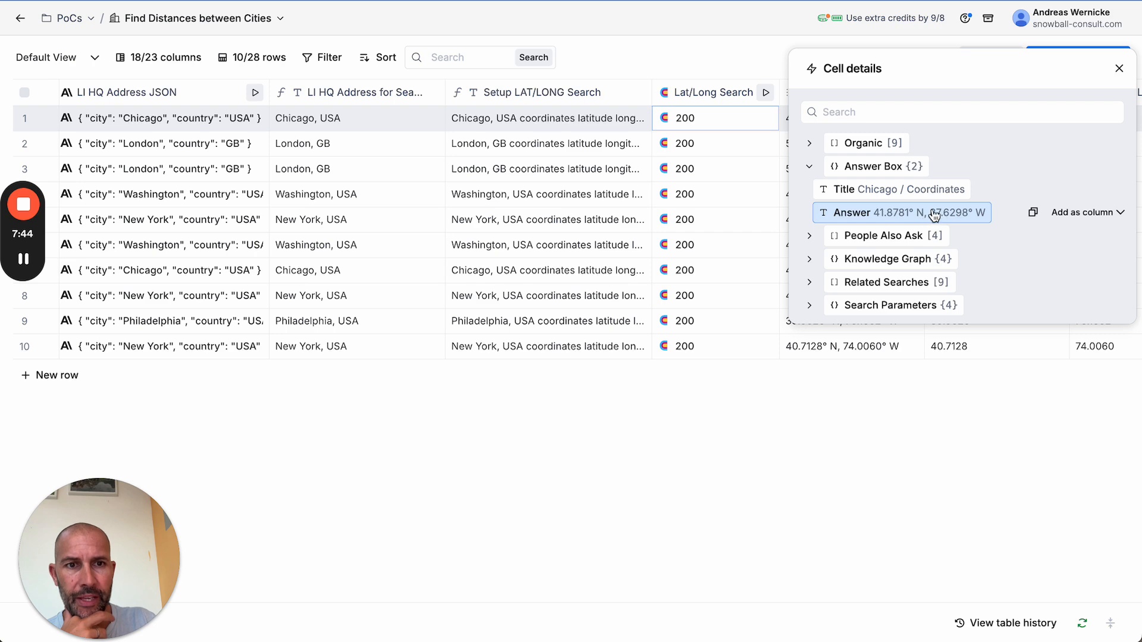
click(1118, 69)
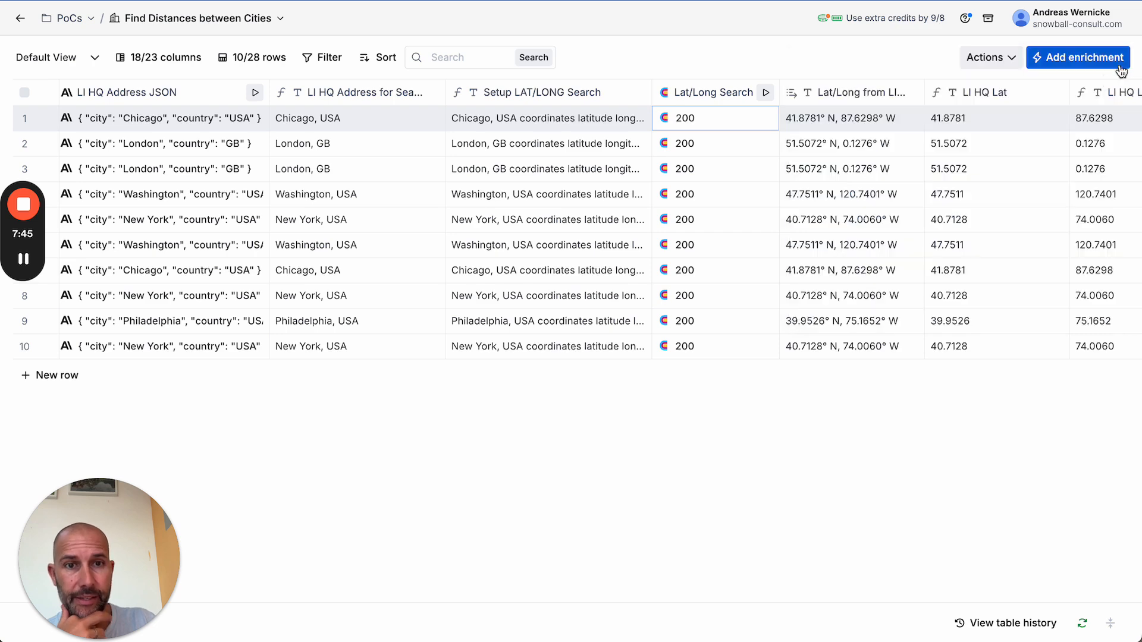
- Review how the Lat/Long from LI HQ Address column maps to the answer field under Lat/Long Search's answerBox, and discard the settings edits
click(863, 97)
click(705, 152)
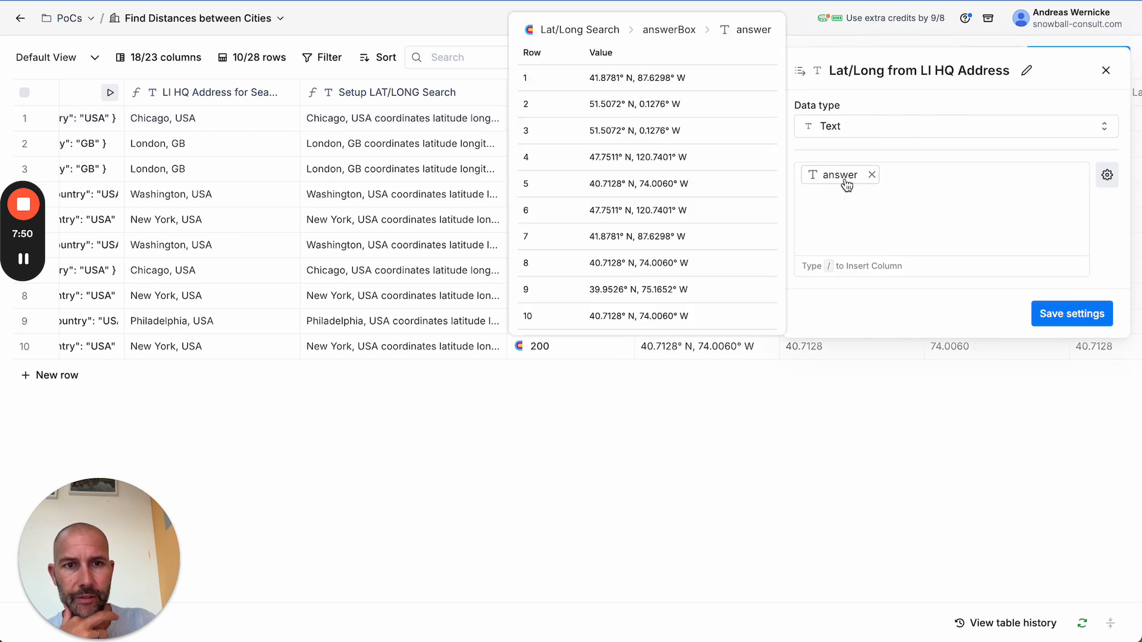
click(897, 172)
click(917, 188)
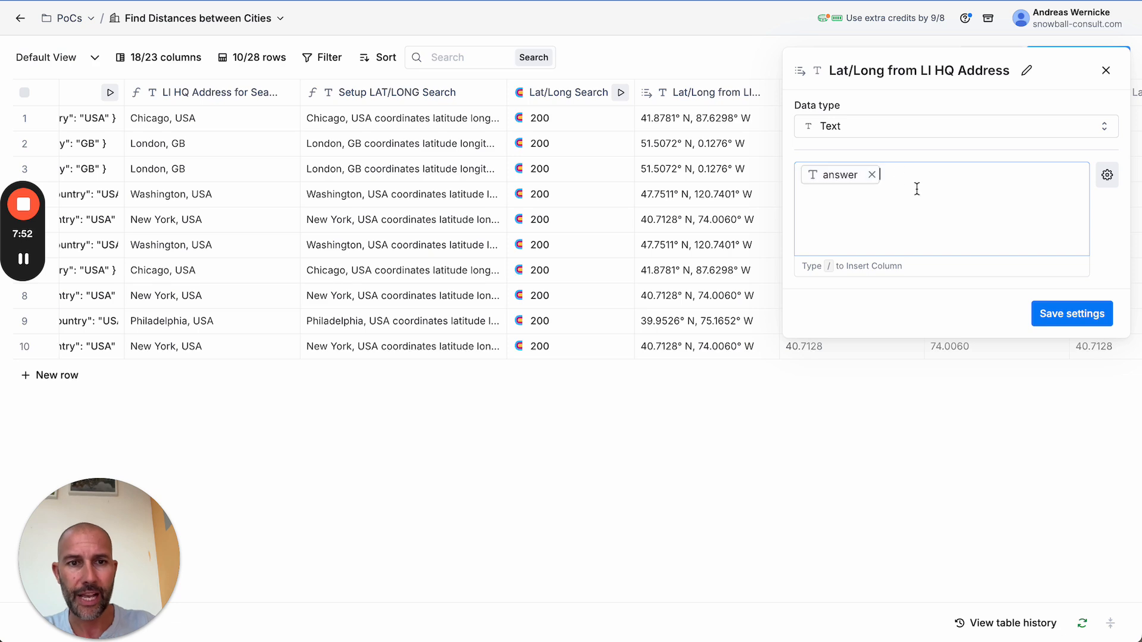
text(/)
scroll(955, 413, down, 3)
click(911, 265)
scroll(959, 249, down, 1)
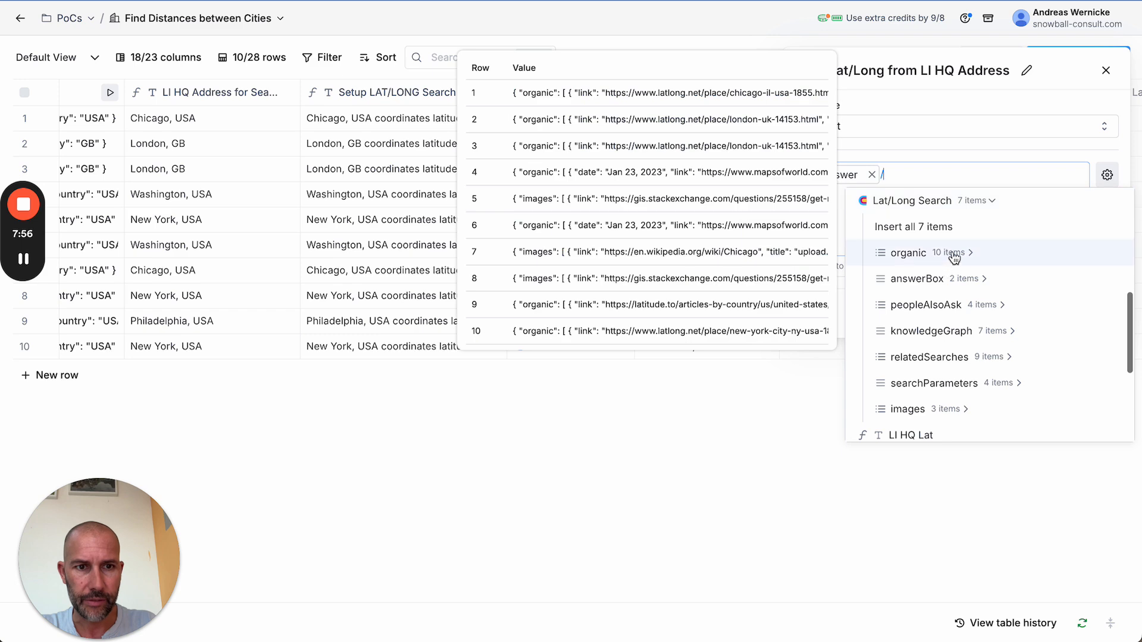
click(957, 283)
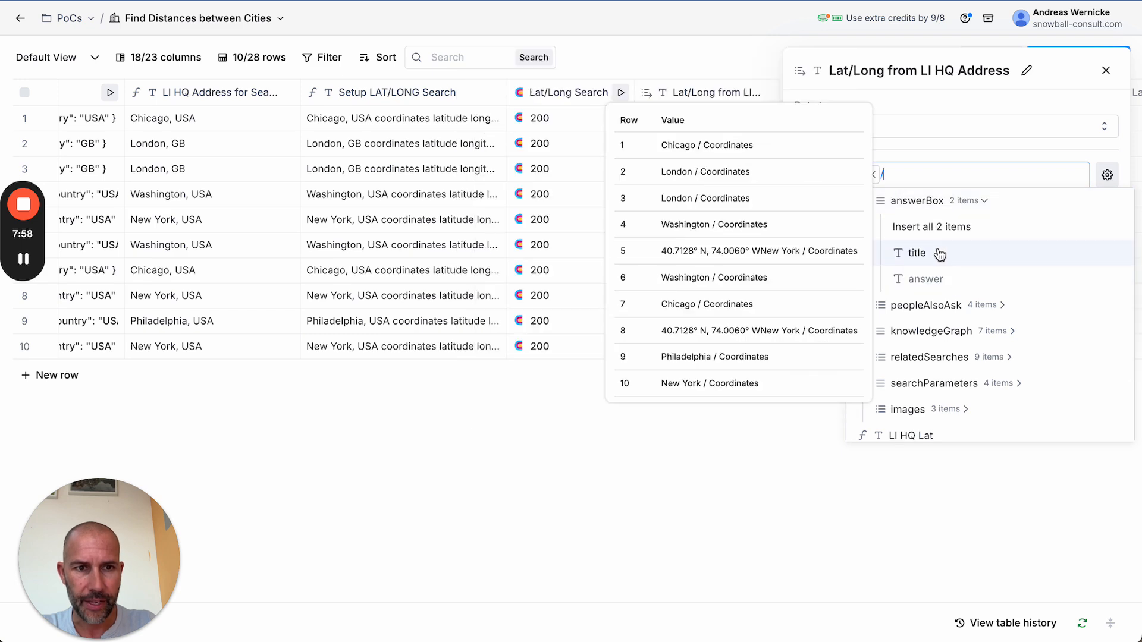
click(946, 279)
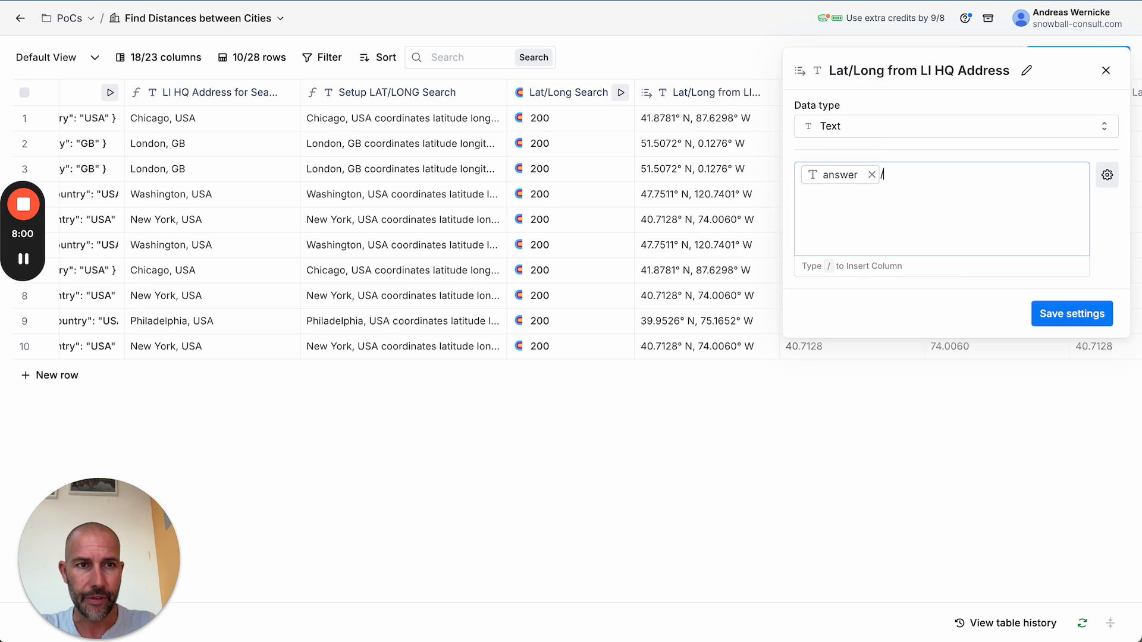
click(1105, 70)
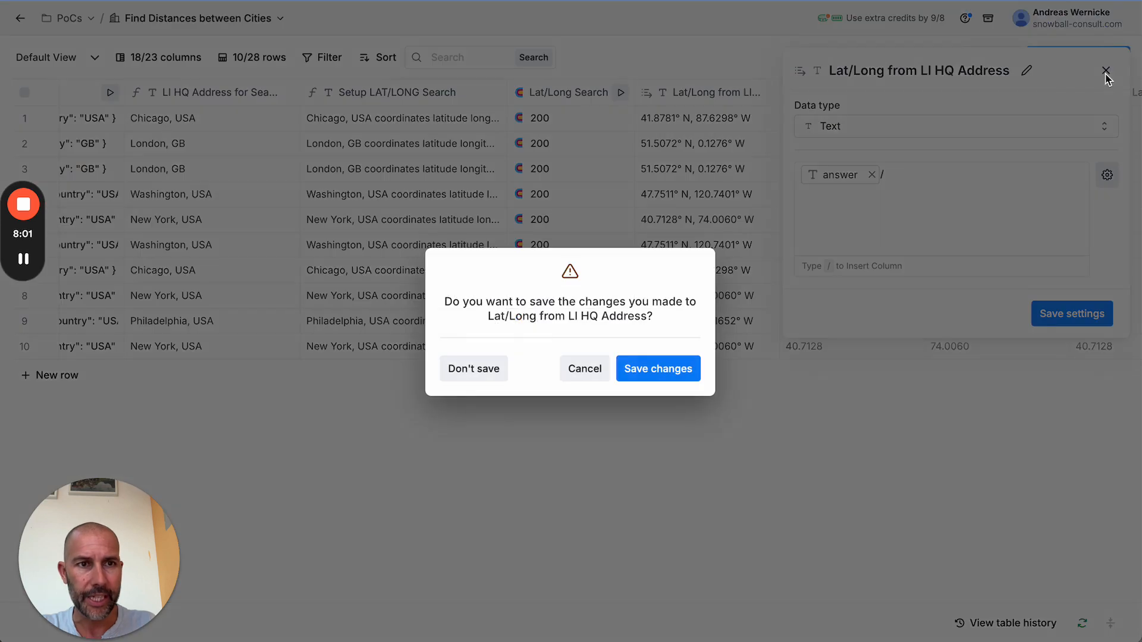
click(473, 369)
- Select all ten Lat/Long from LI HQ Address cells, then all ten LI HQ Lat cells, to compare the full coordinates with the latitudes
drag(757, 118, 733, 357)
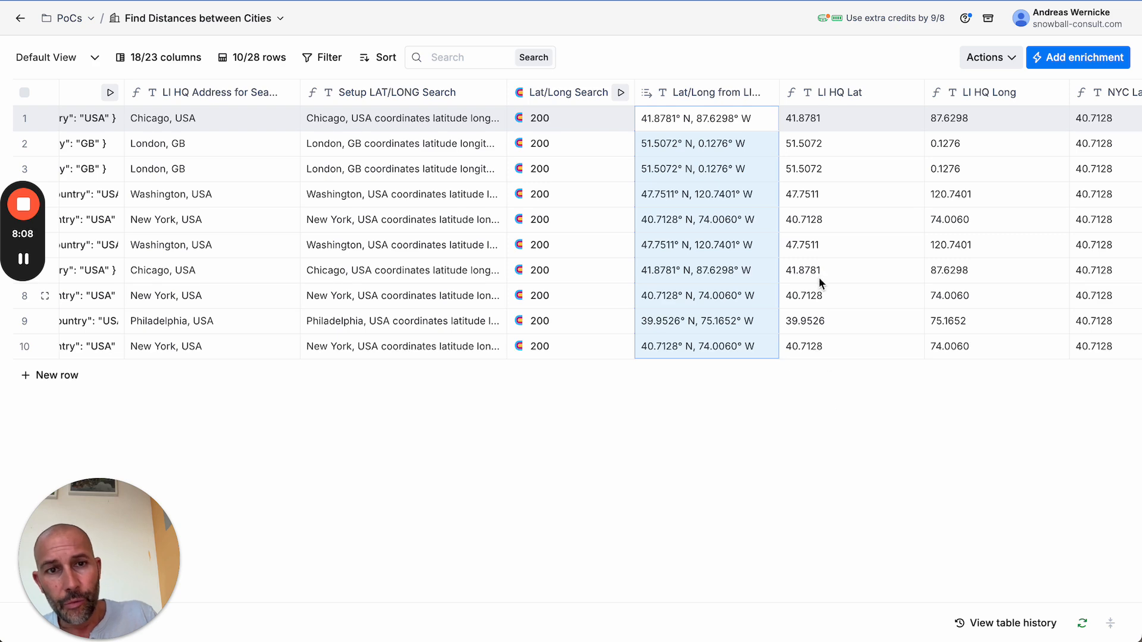
scroll(833, 327, right, 6)
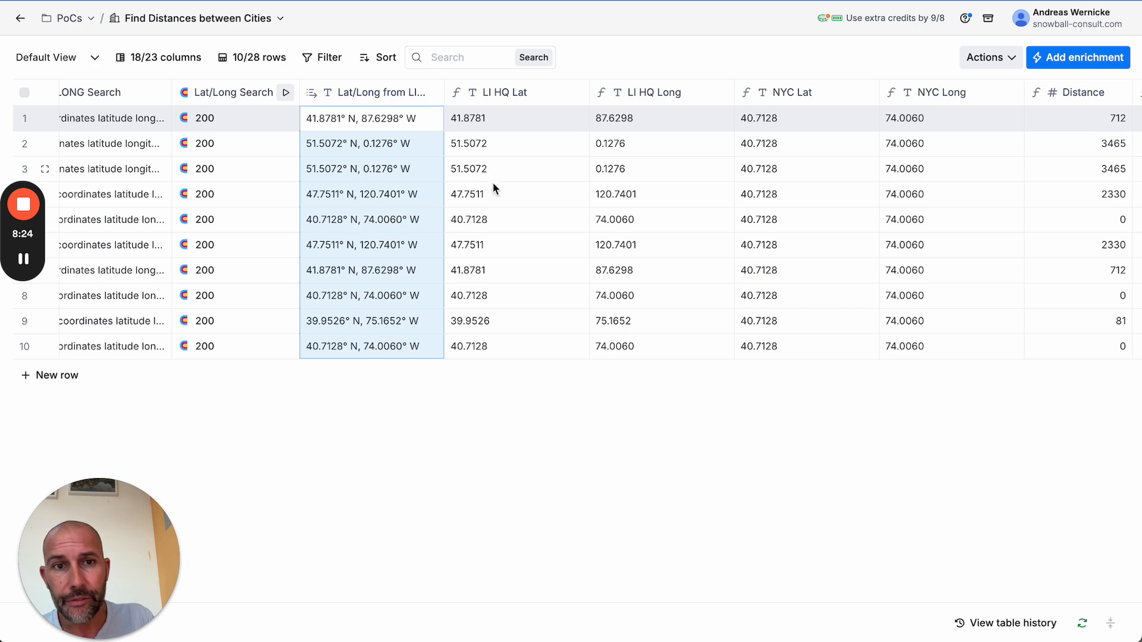
scroll(502, 185, right, 5)
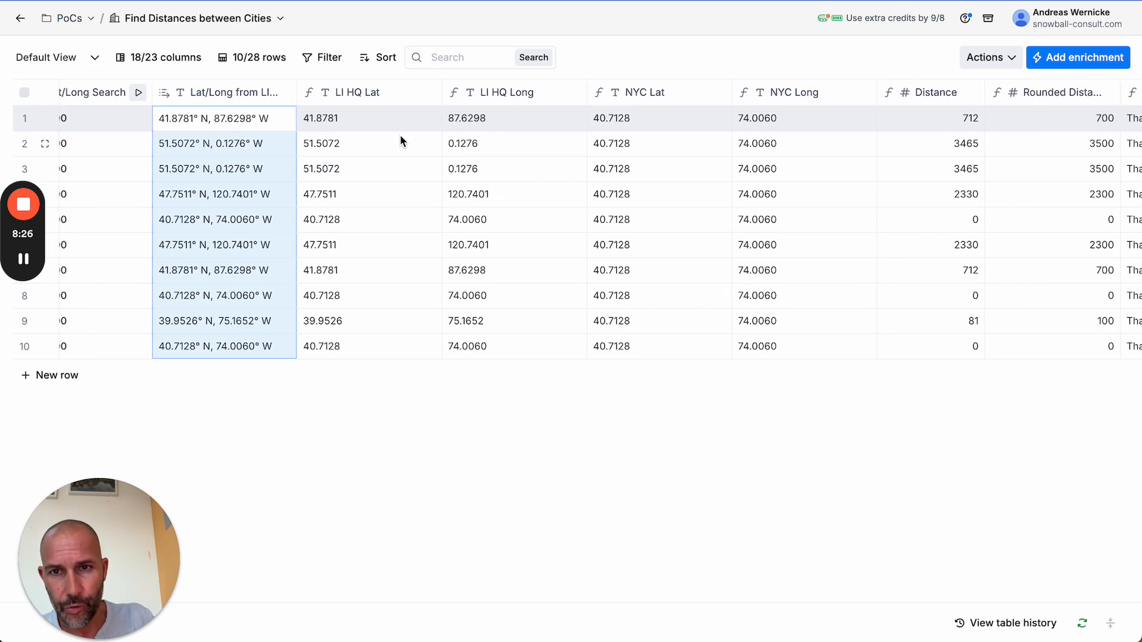
drag(384, 119, 377, 351)
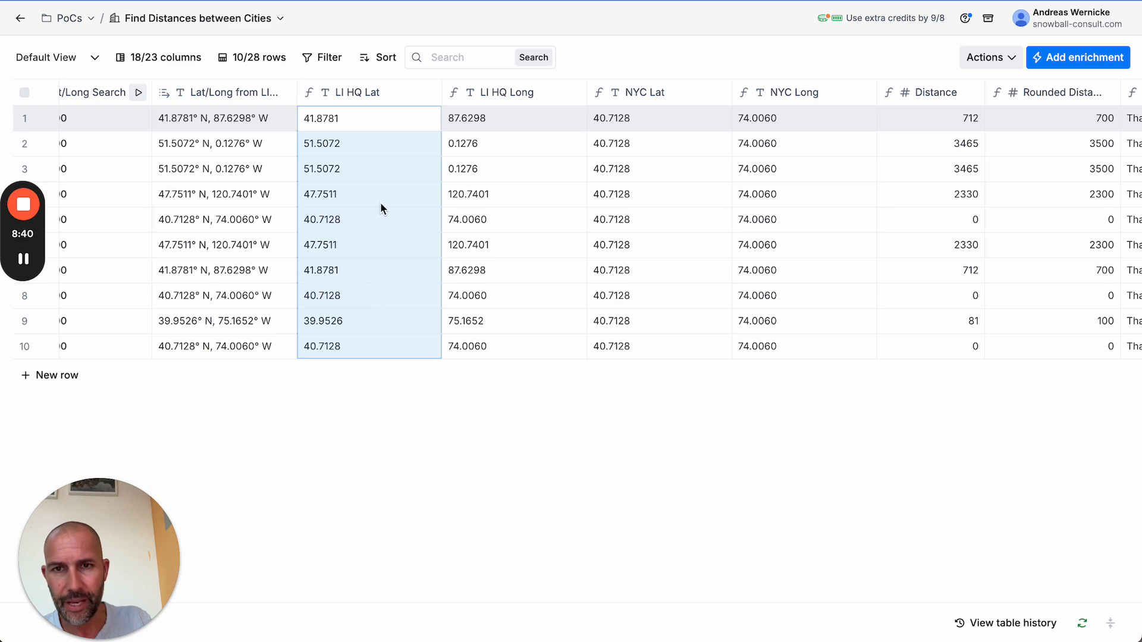
click(382, 96)
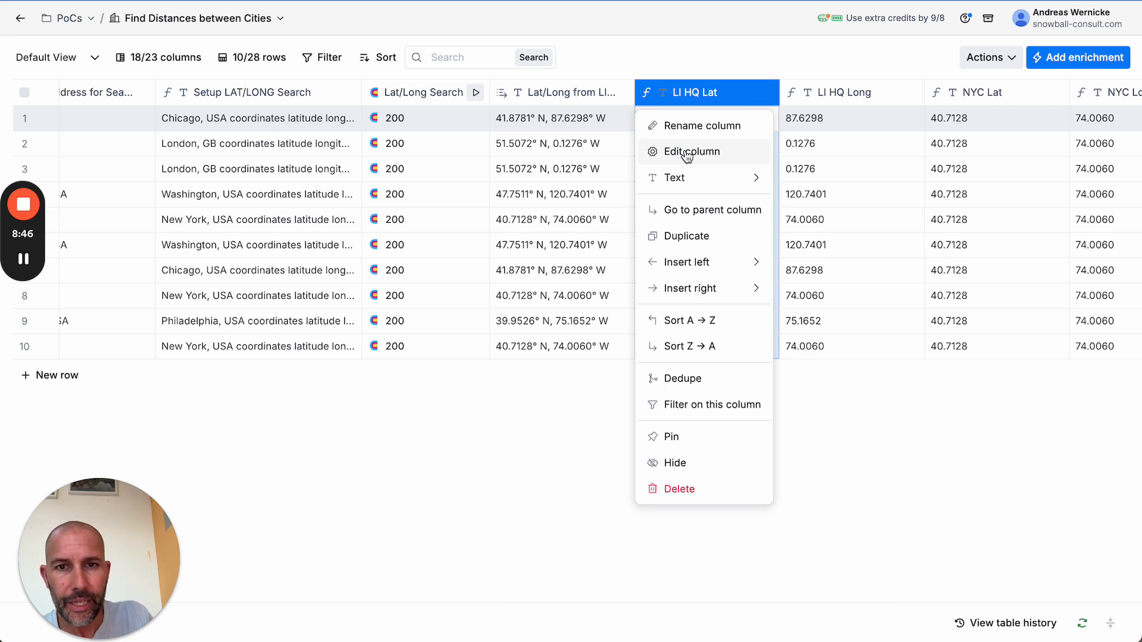
click(780, 50)
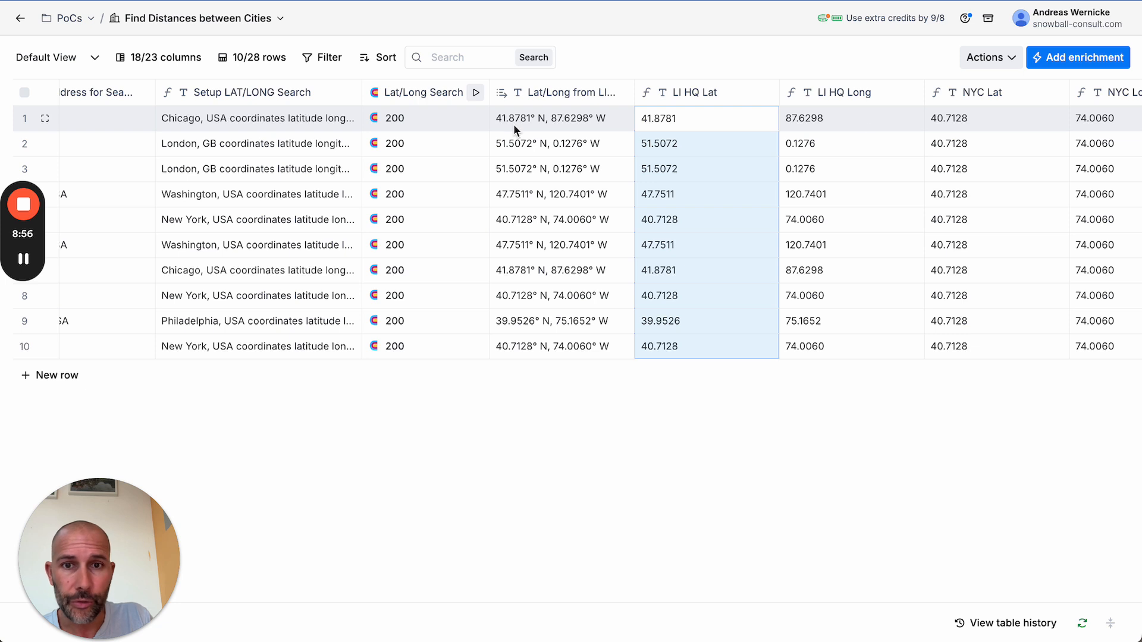
- Review the LI HQ Lat column's formula, its Formula Generator prompt and the sample outputs, and close the settings without saving
click(685, 96)
click(687, 148)
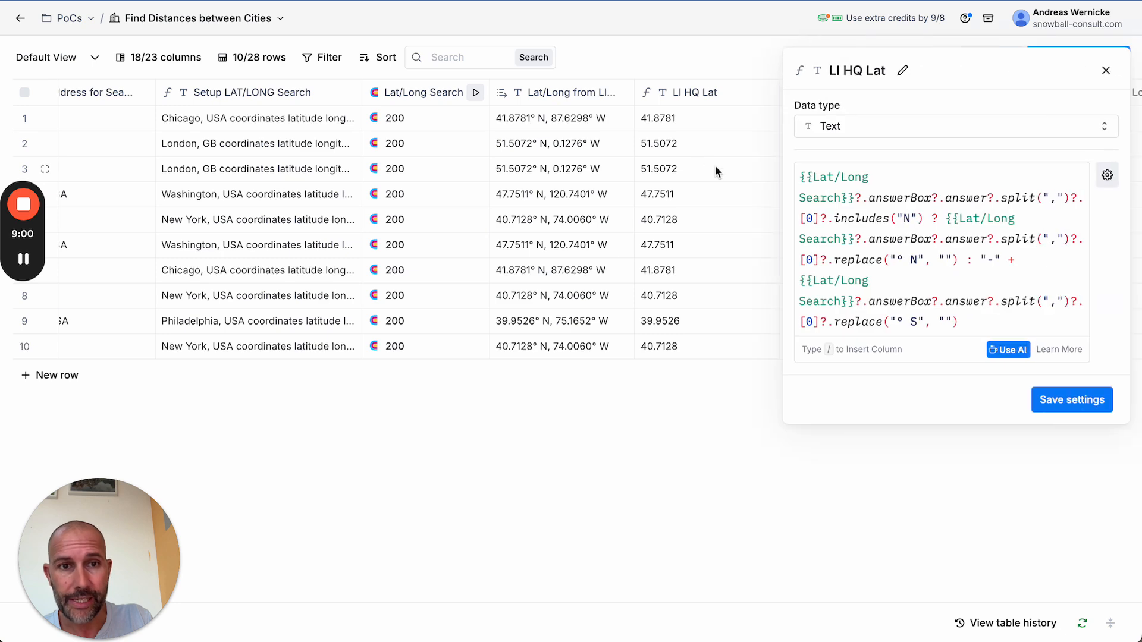
click(1007, 350)
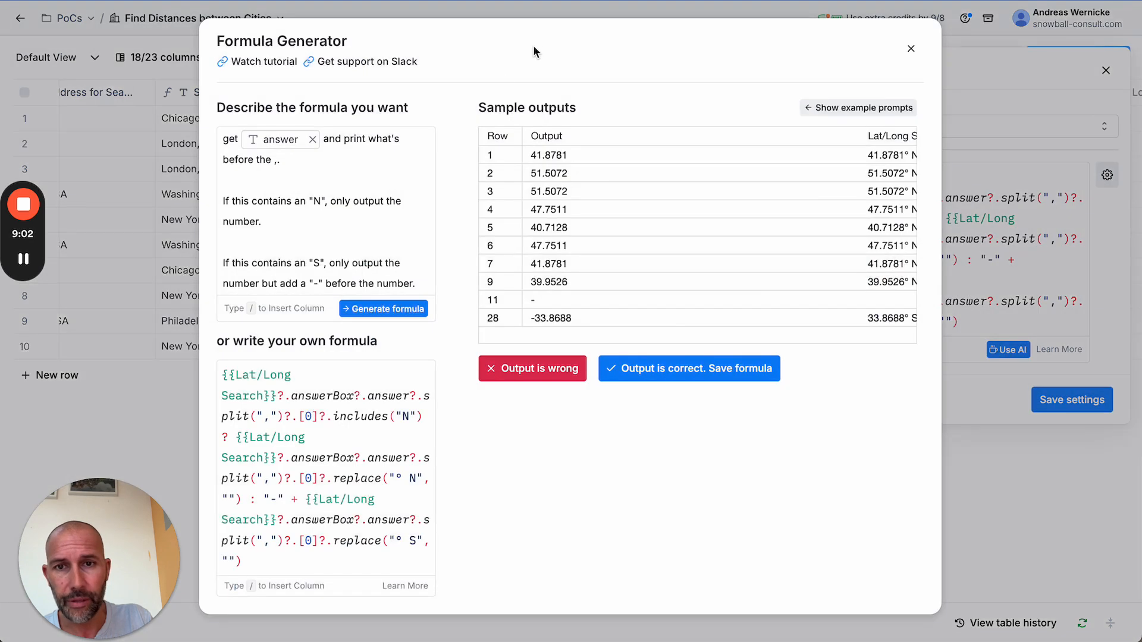
mouse_move(279, 146)
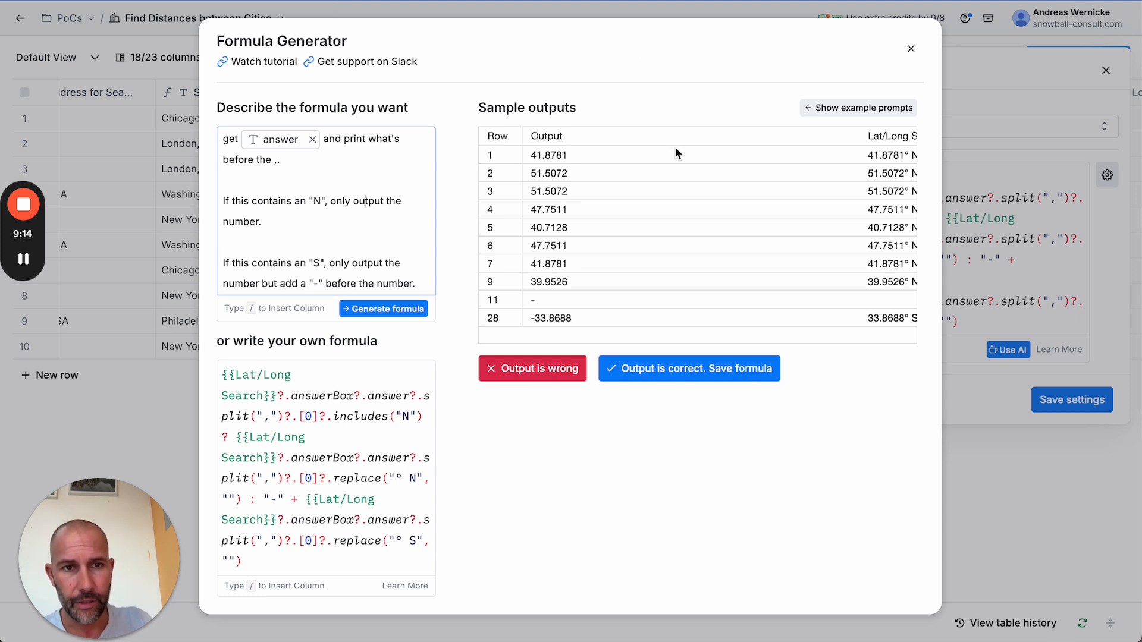
scroll(684, 149, right, 3)
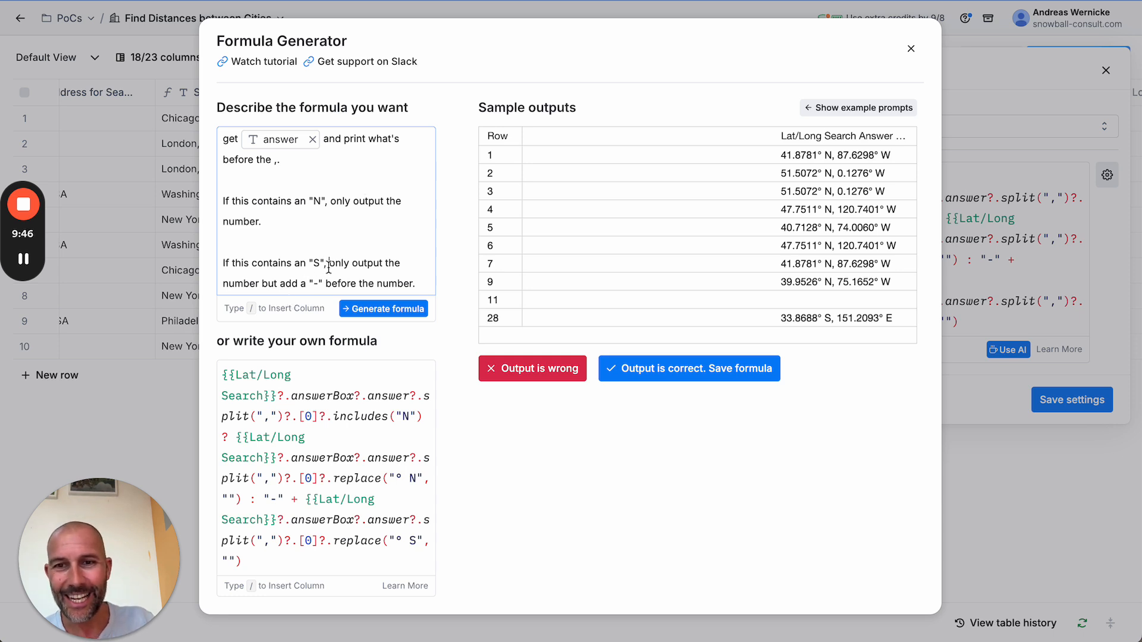
click(416, 280)
drag(417, 280, 208, 139)
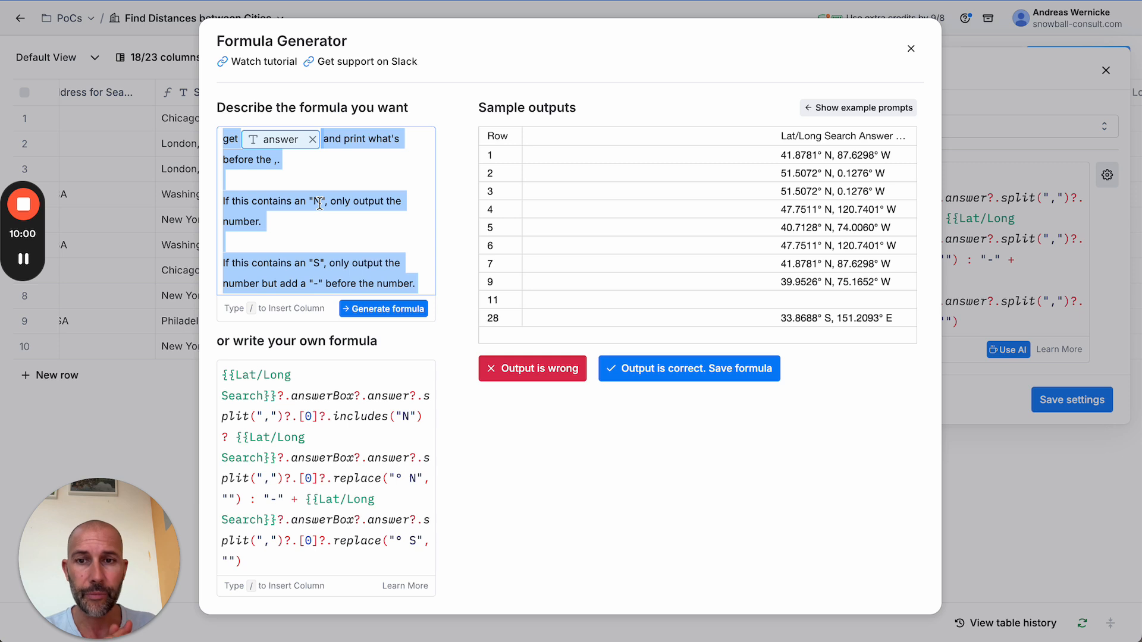
click(397, 187)
click(910, 49)
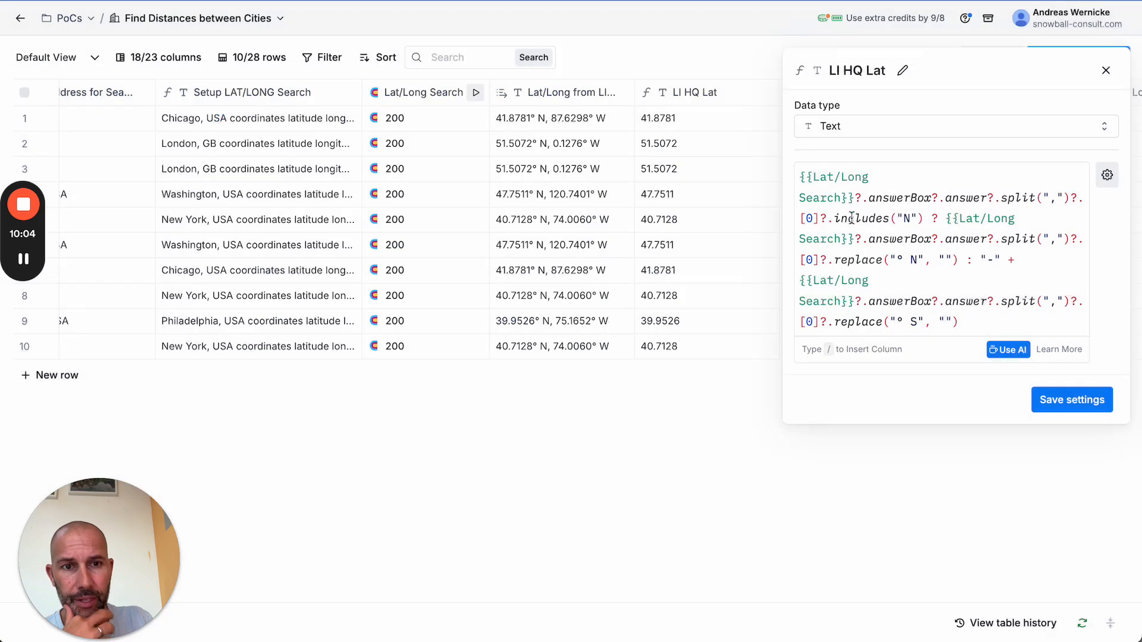
click(1106, 71)
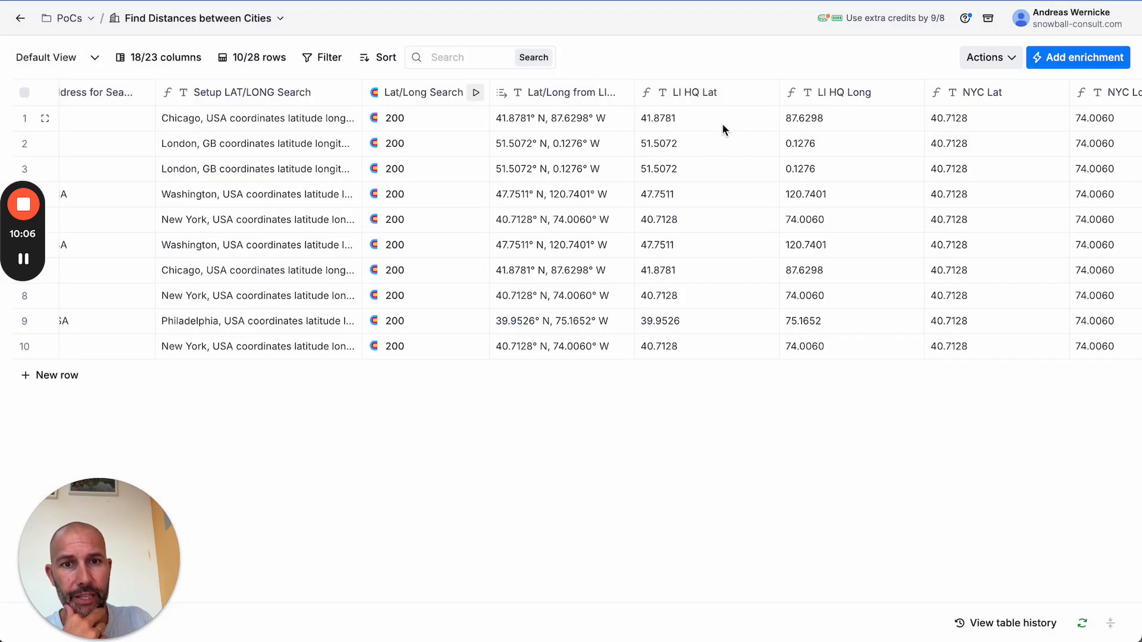
- Select the LI HQ Lat cells of all ten rows and look over the column's available options, including Duplicate
drag(724, 124, 713, 349)
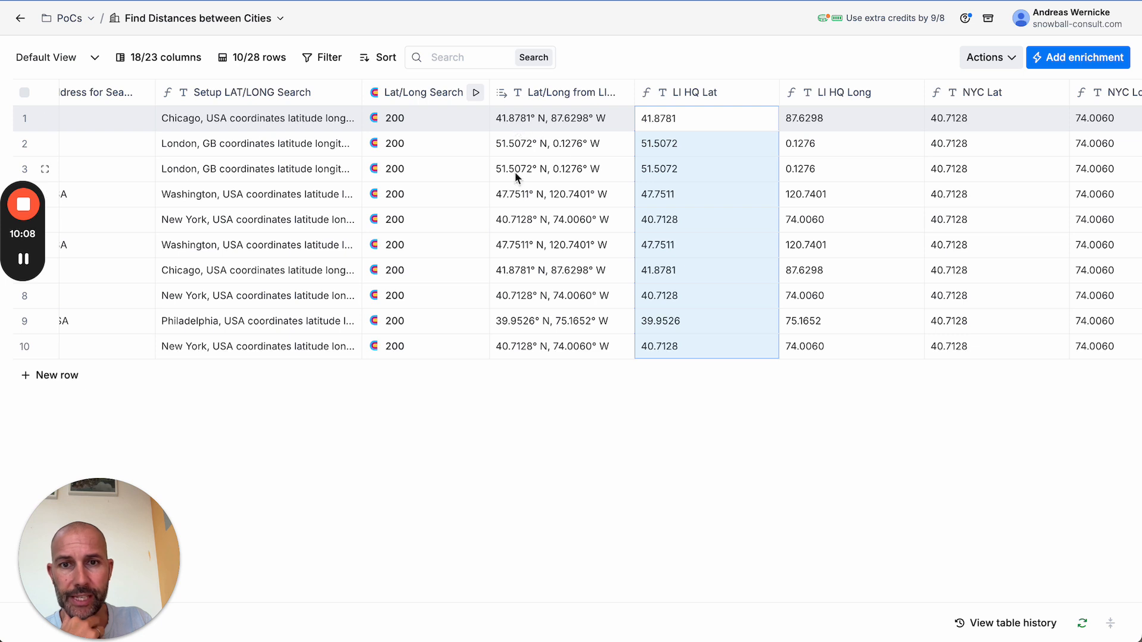
click(696, 94)
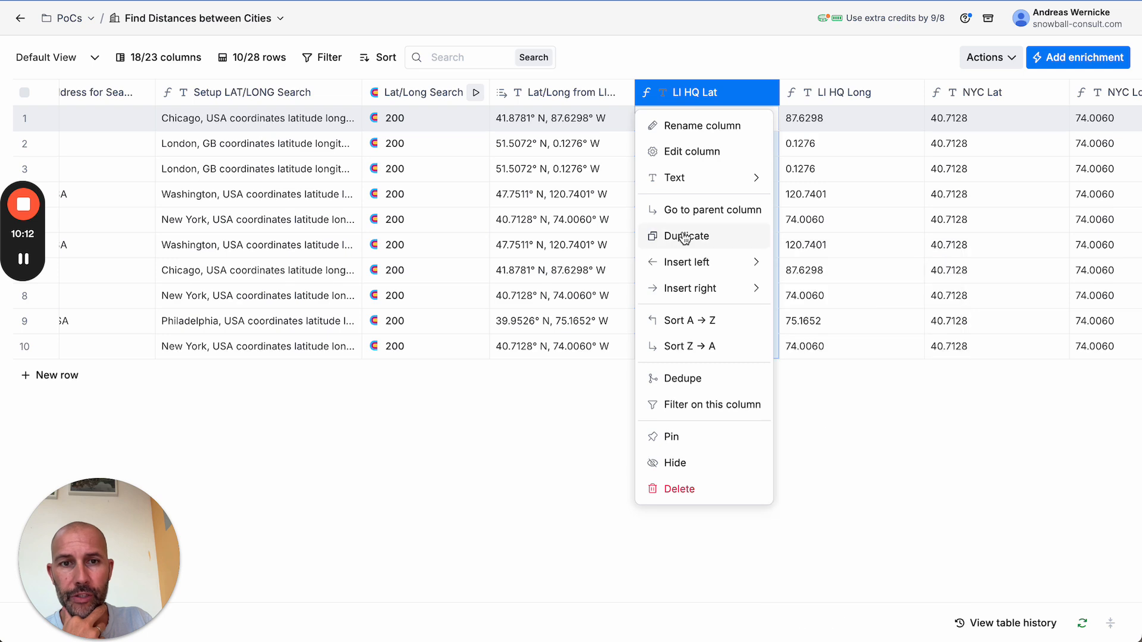
click(712, 52)
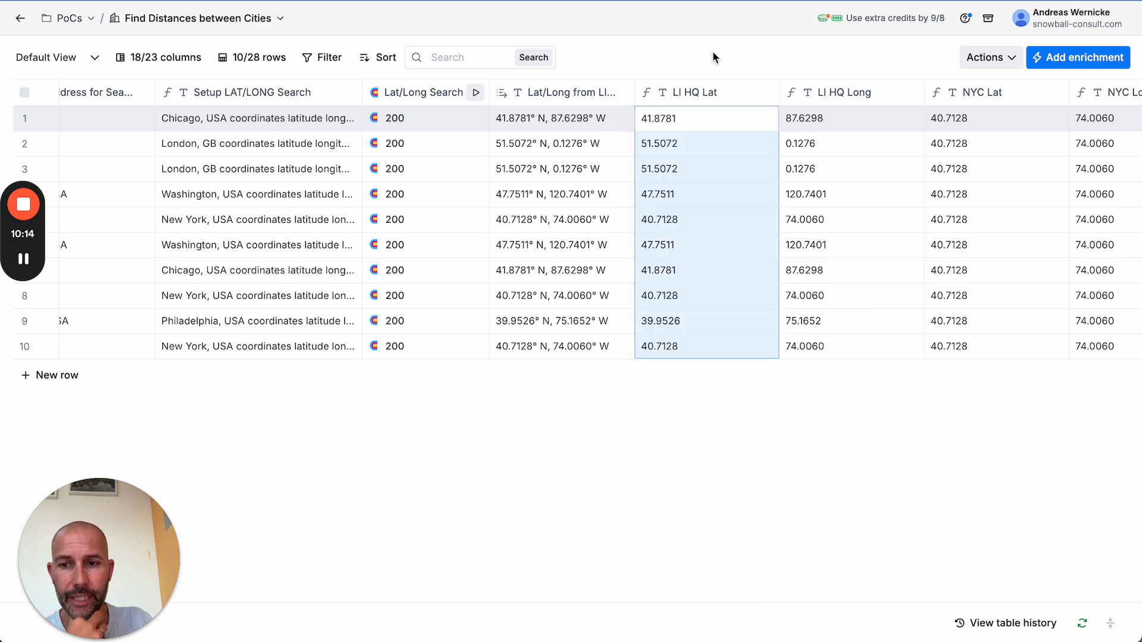
- Open the LI HQ Long column's settings and examine its prompt and sample outputs in the Formula Generator
click(798, 95)
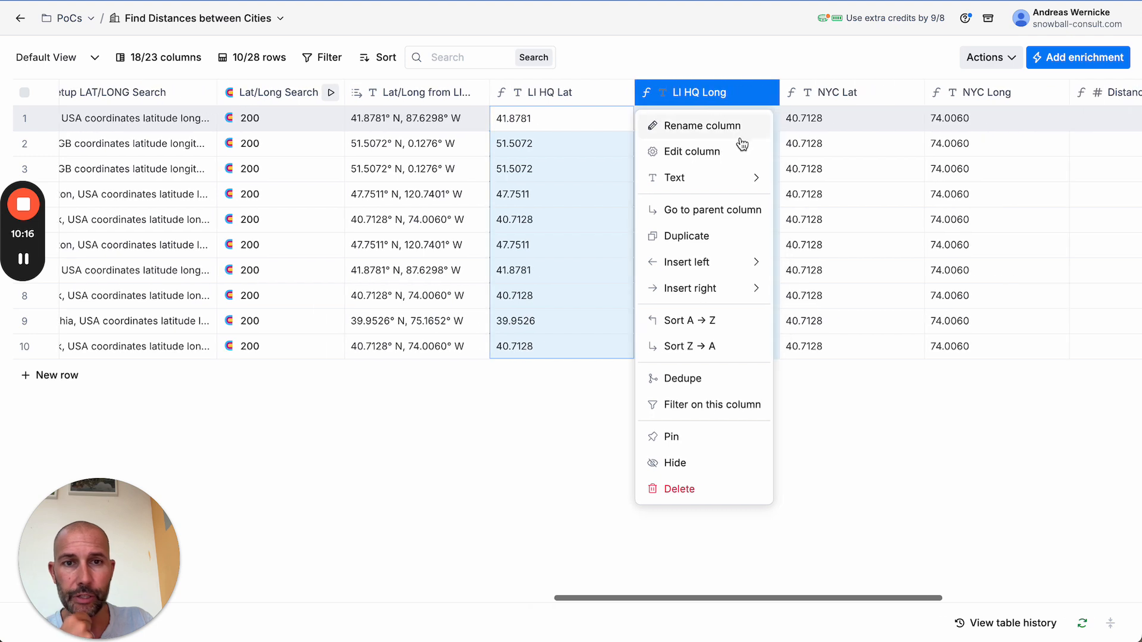
click(737, 155)
click(1005, 350)
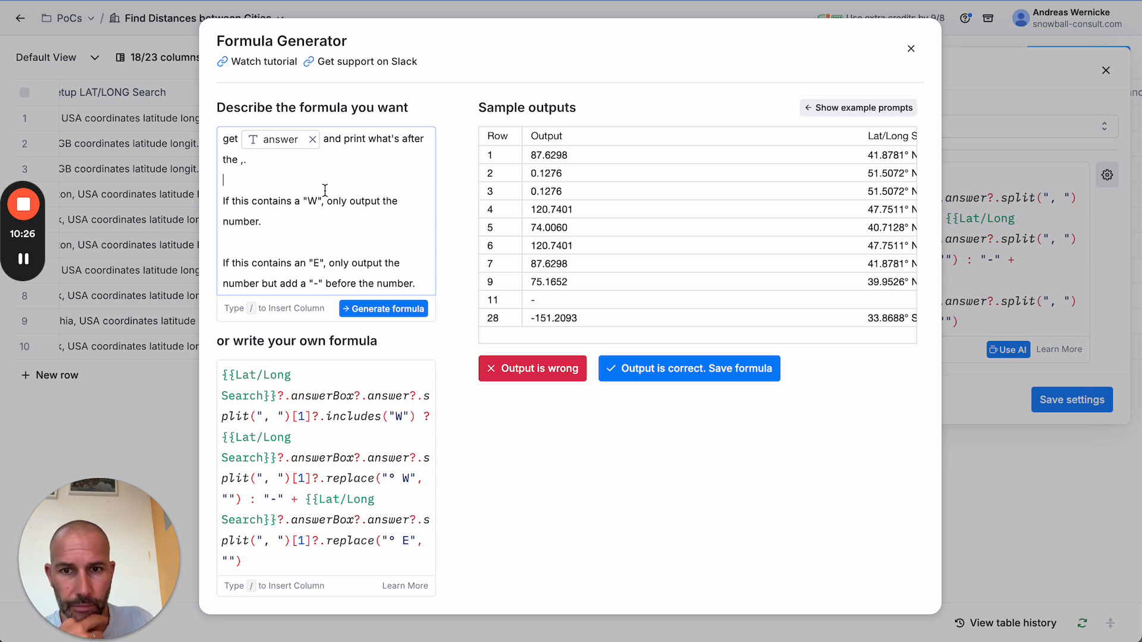
- Try replacing "E" with "S" in the LI HQ Long column's formula prompt and regenerate the formula
click(315, 263)
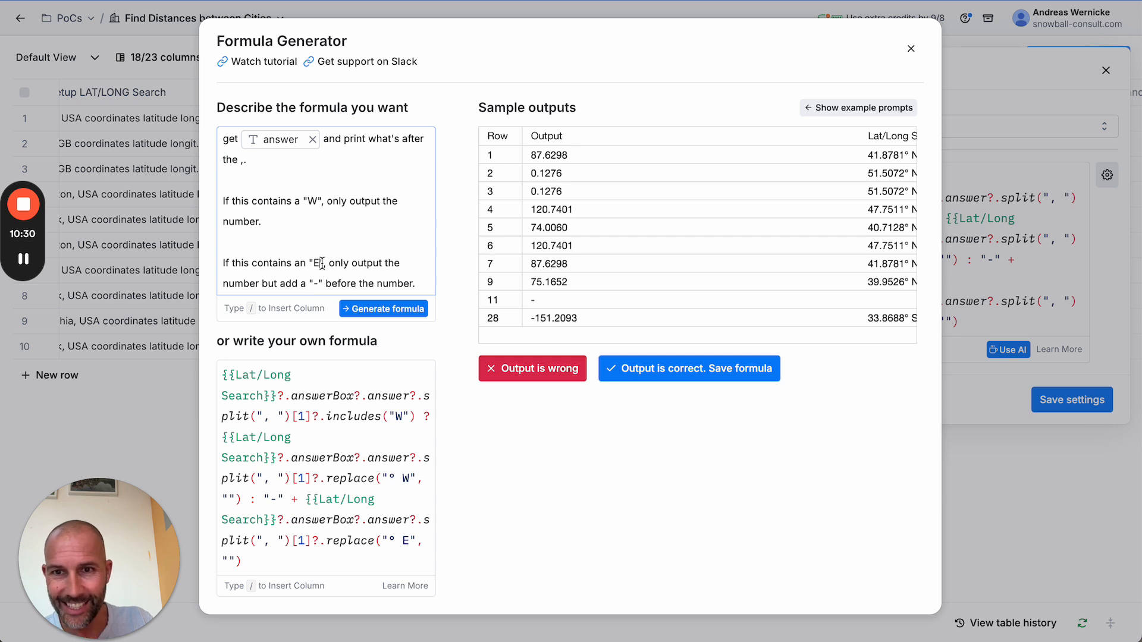
key(Delete)
text(s)
key(BackSpace)
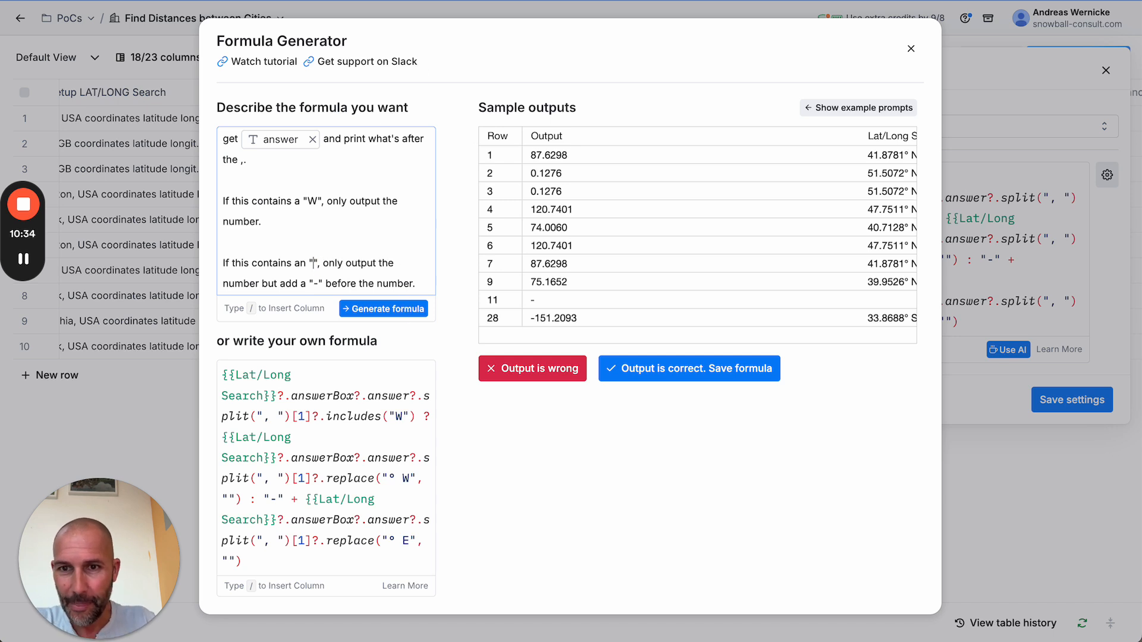
text(S)
click(404, 310)
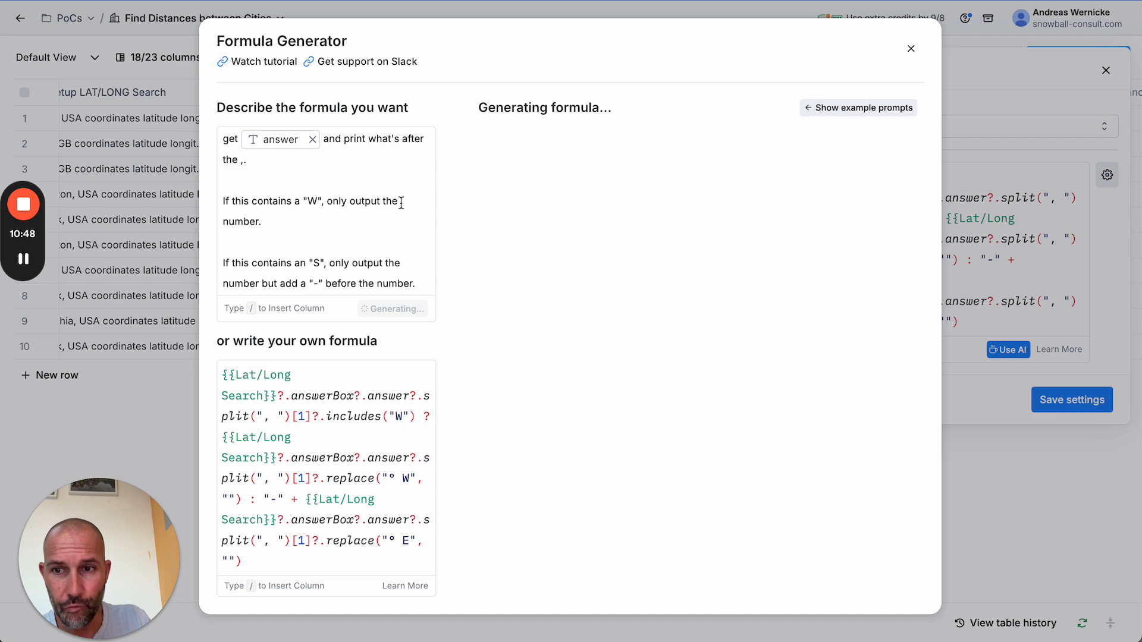
click(24, 261)
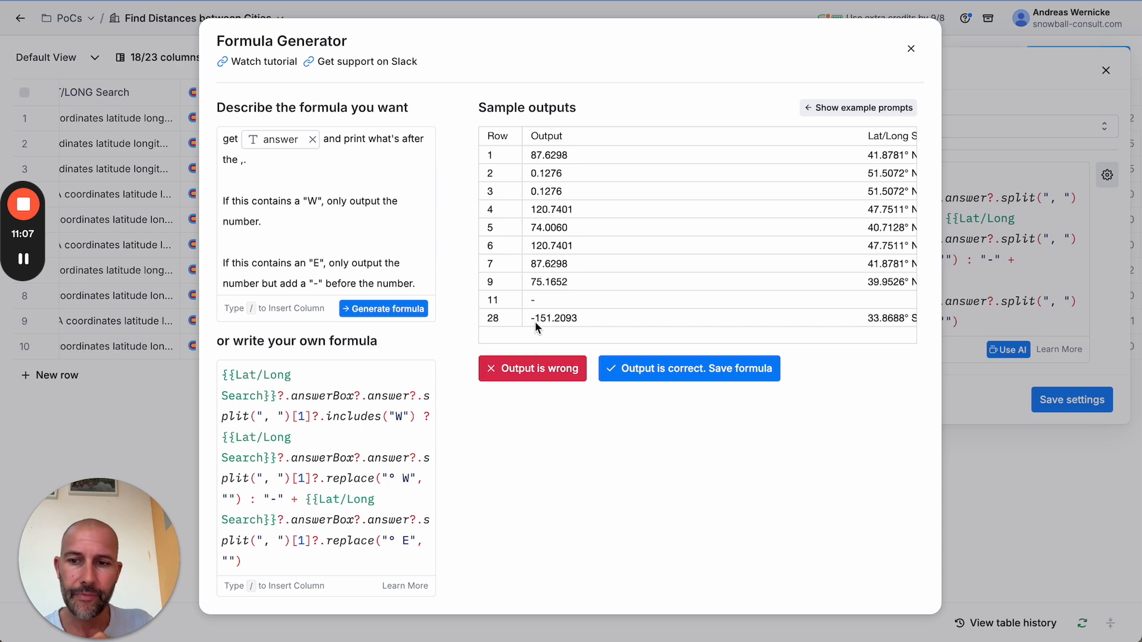
- Close the LI HQ Long column's settings without saving, and select the LI HQ Lat and LI HQ Long cells of all ten rows for examination
click(910, 49)
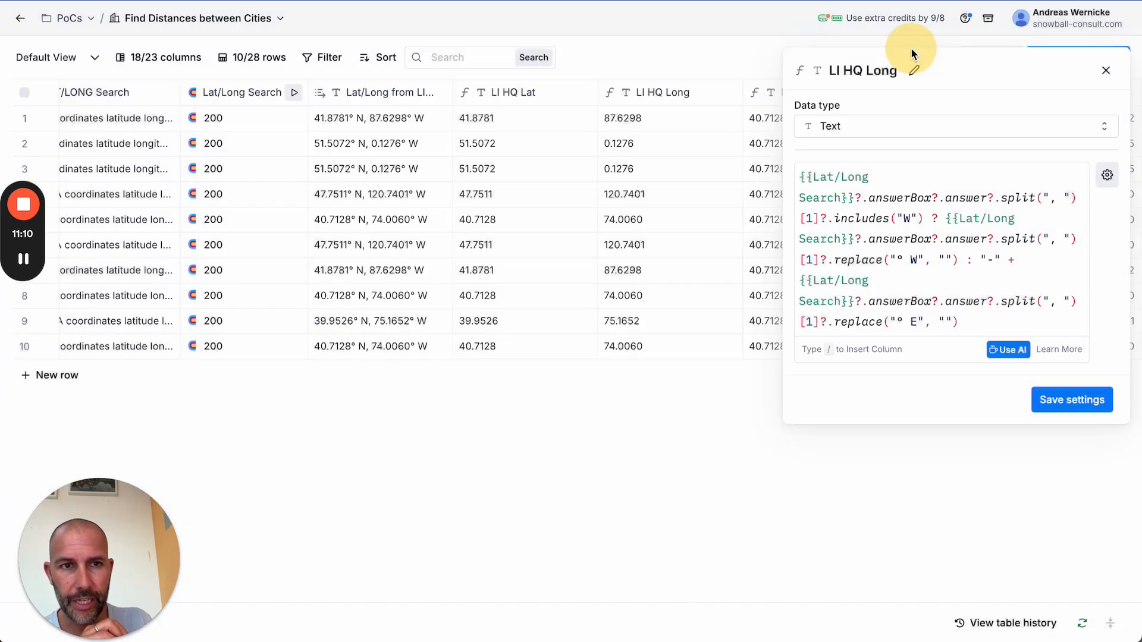
click(1104, 72)
drag(520, 119, 597, 221)
drag(627, 266, 647, 376)
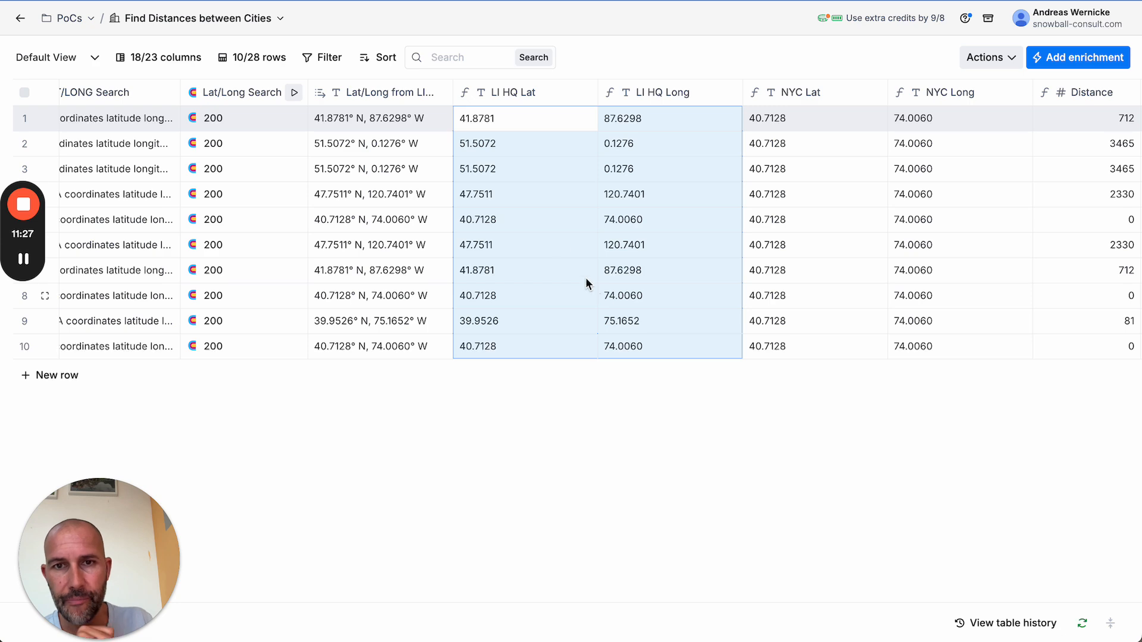
- Select the NYC Lat and NYC Long cells of all ten rows for examination
scroll(797, 242, right, 5)
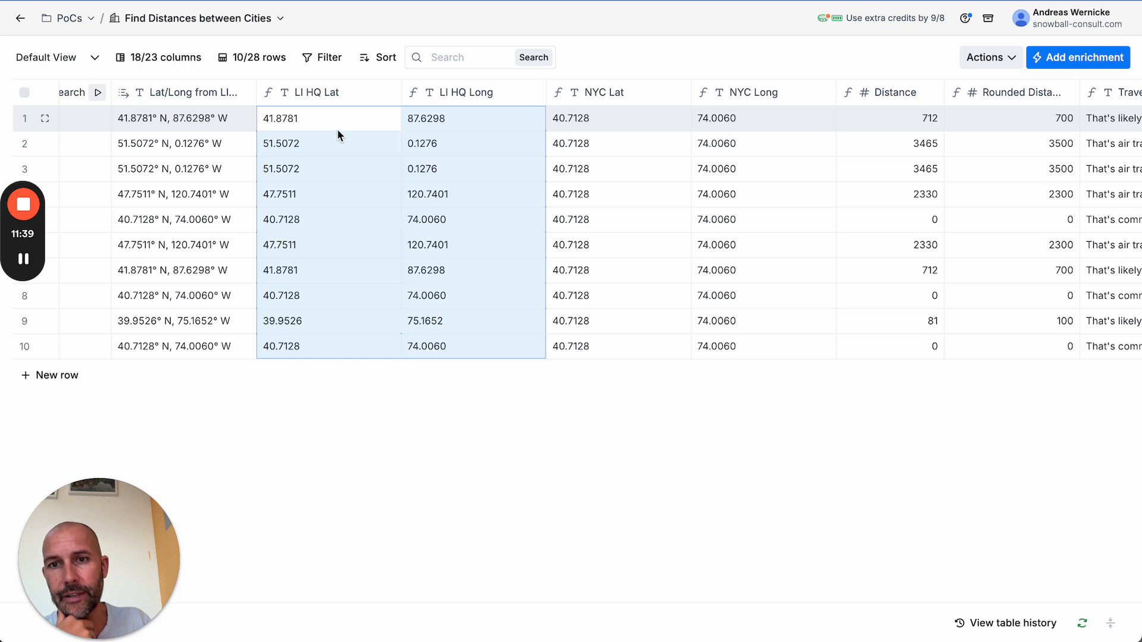
drag(613, 118, 740, 357)
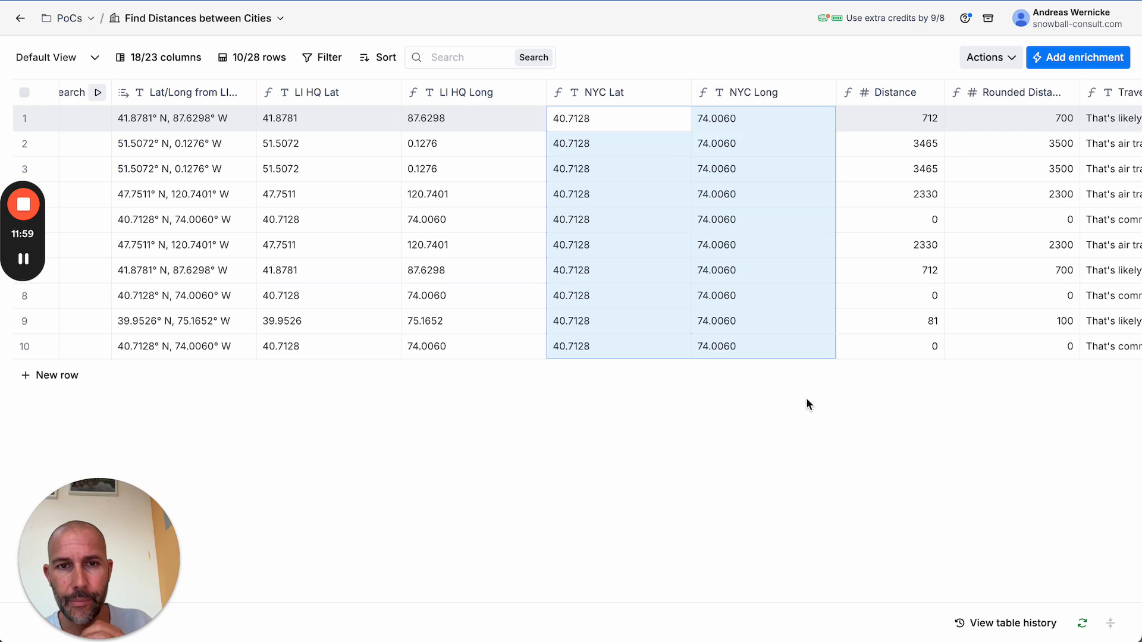
- View the Distance column's formula in its settings, then close them without saving
scroll(807, 403, right, 5)
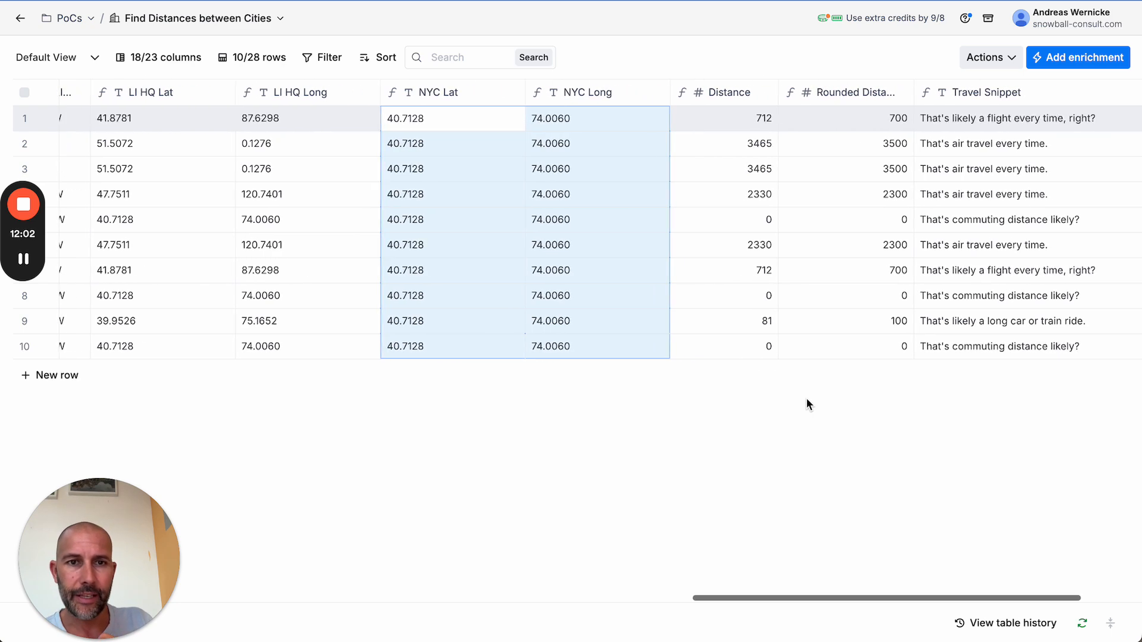
click(709, 93)
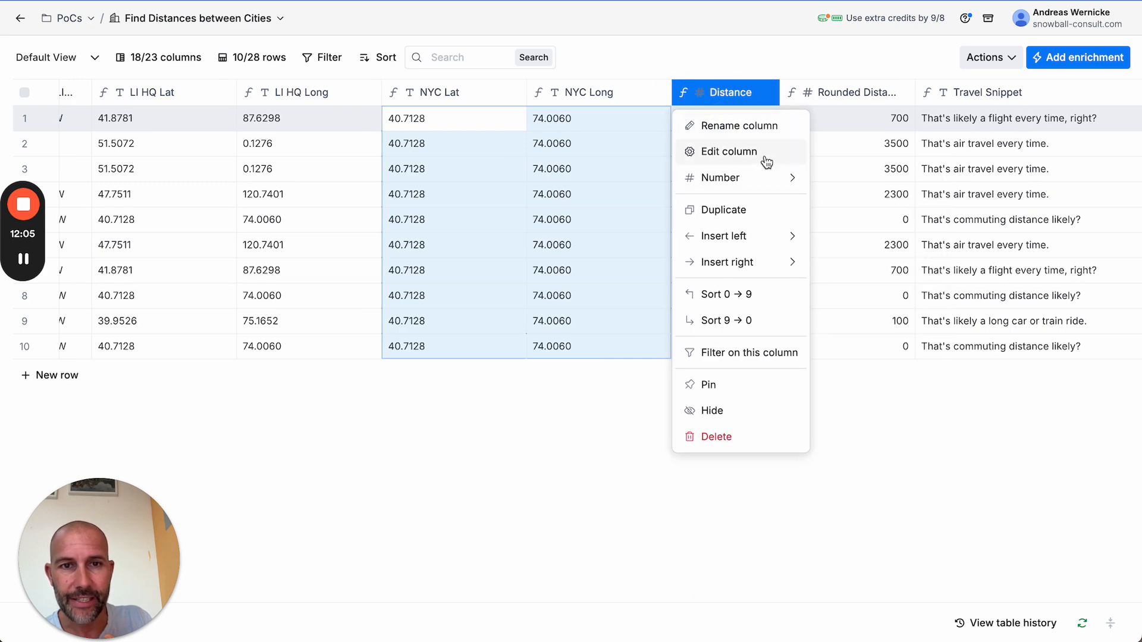
click(767, 159)
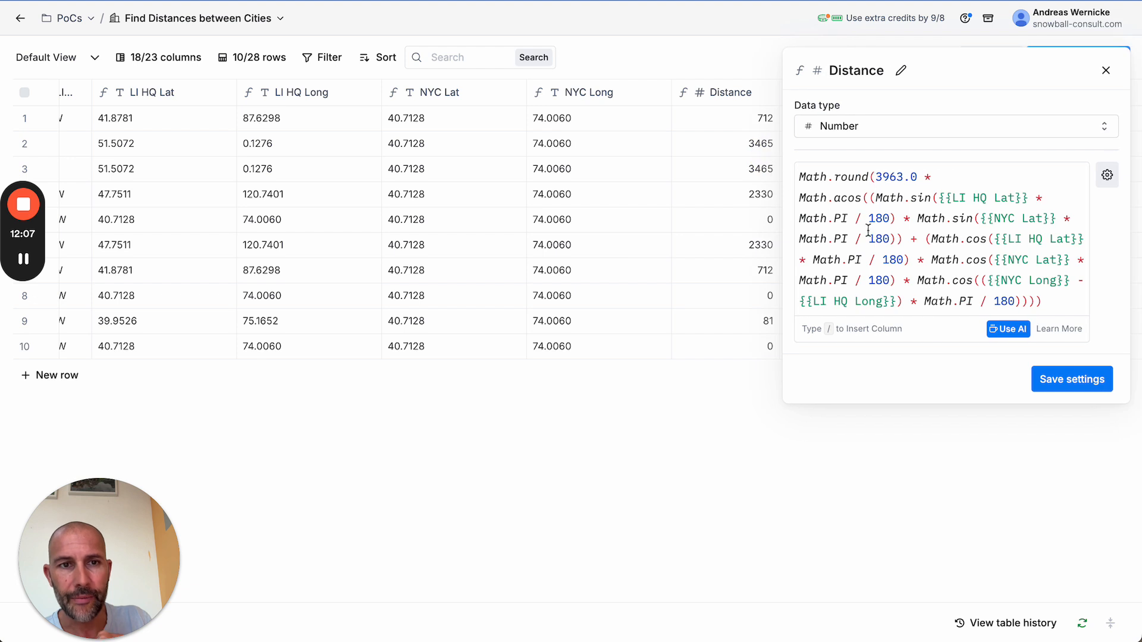
click(1105, 70)
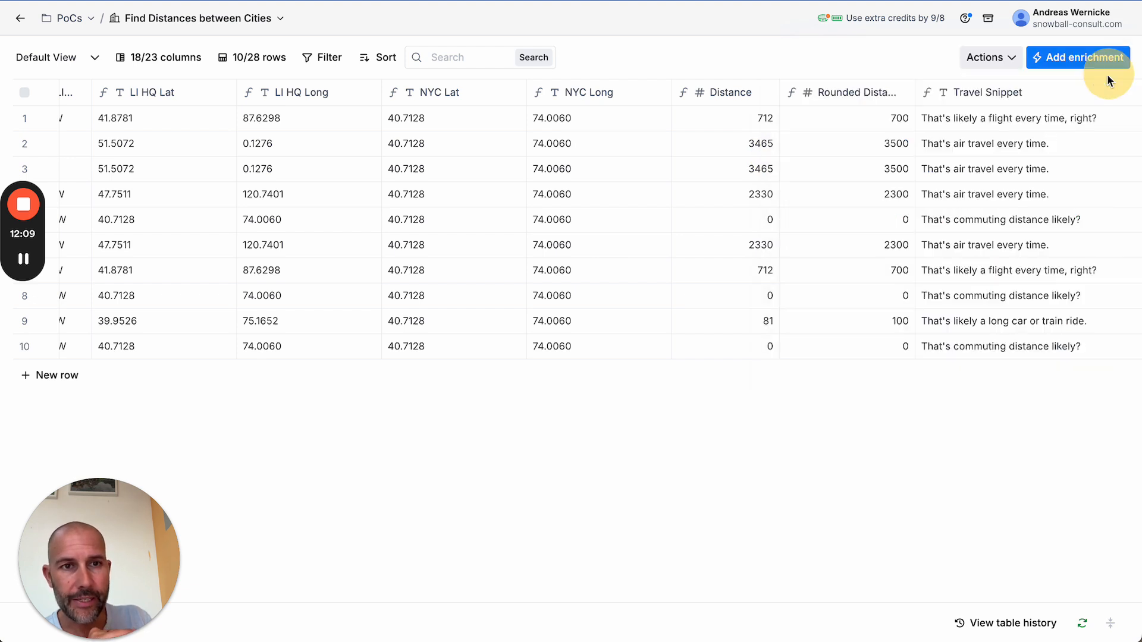
- Reopen the Distance column's settings and examine its great-circle distance prompt in the Formula Generator, including the NYC Lat values
click(708, 102)
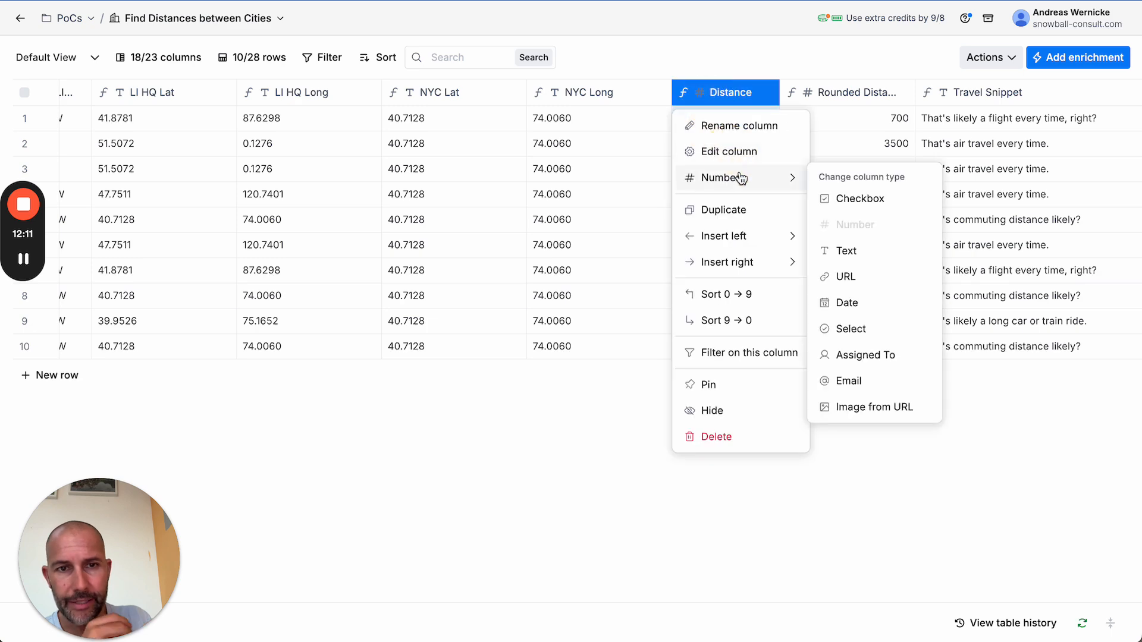
mouse_move(752, 188)
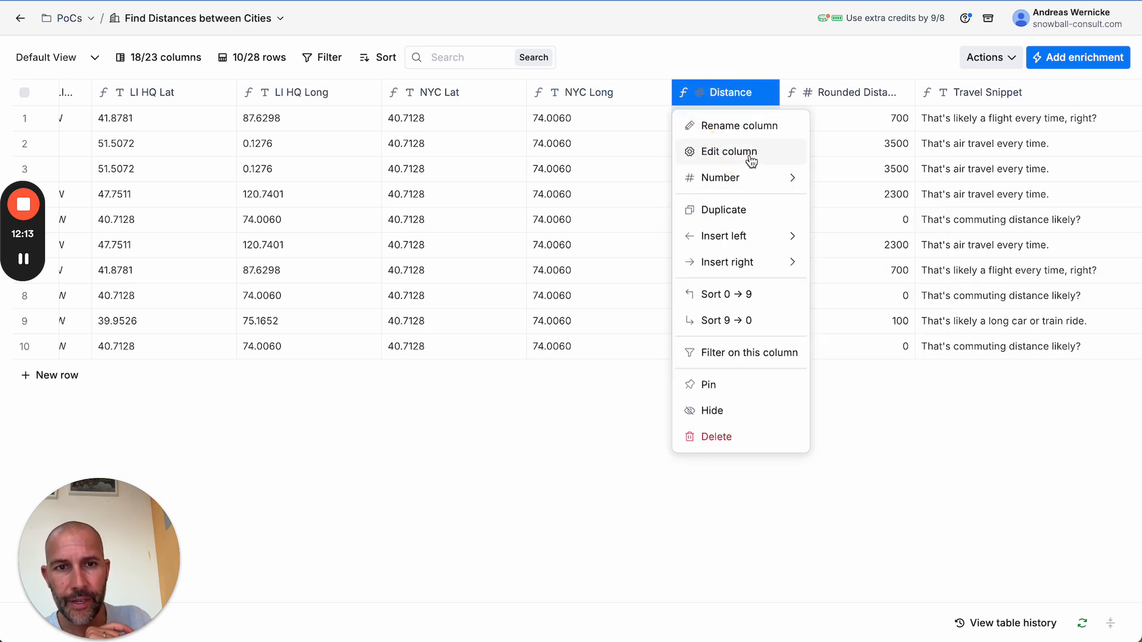
click(749, 155)
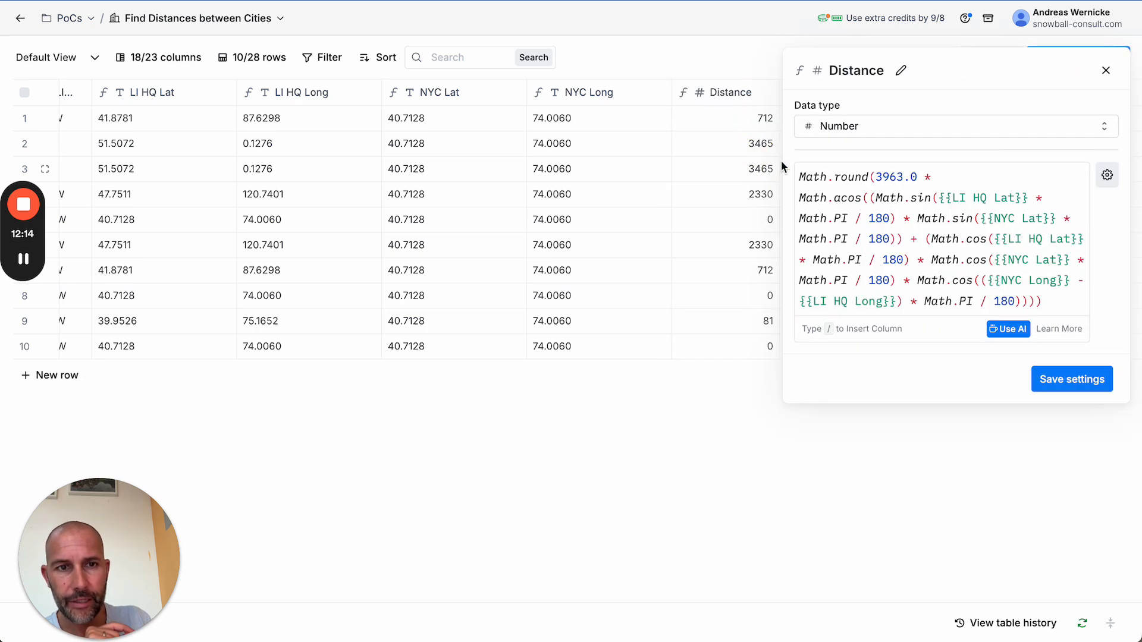
click(994, 329)
click(284, 142)
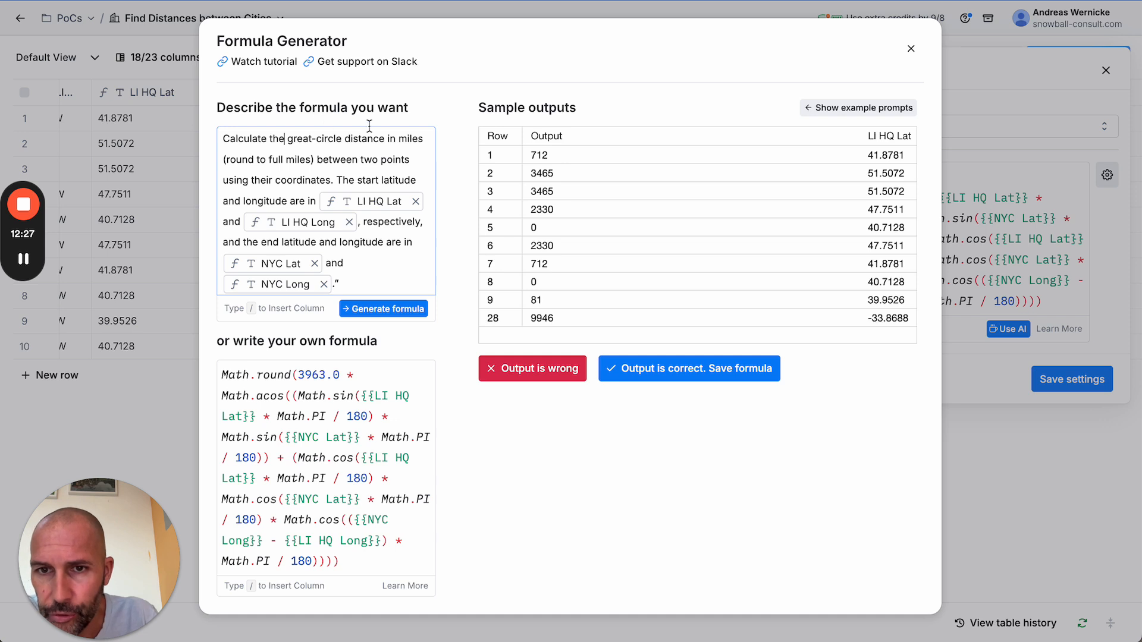
mouse_move(384, 209)
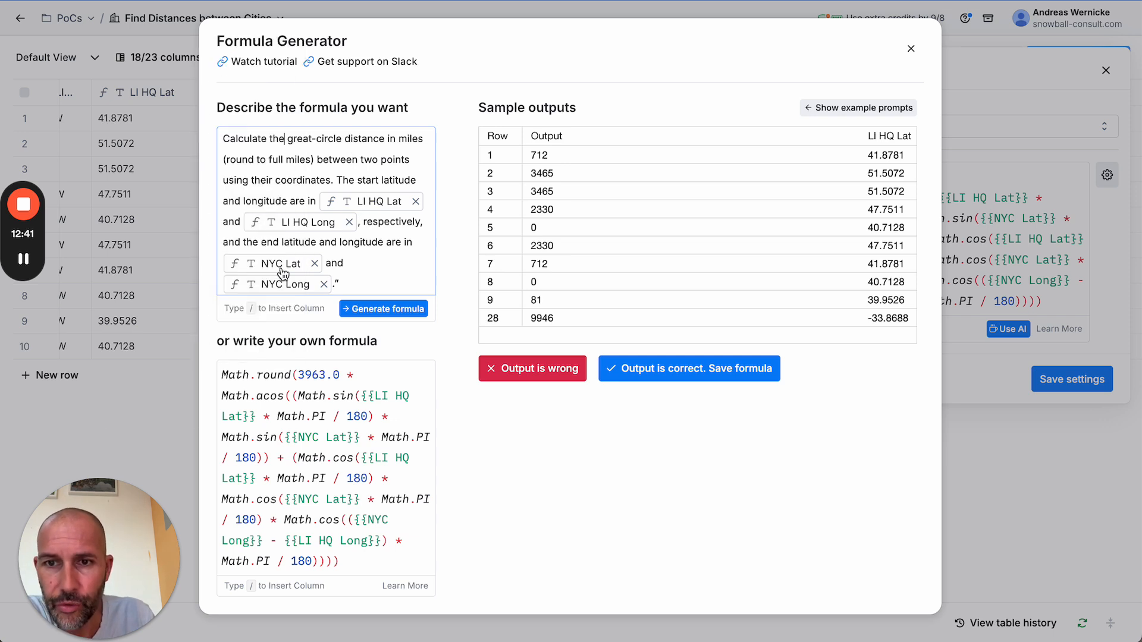
mouse_move(282, 273)
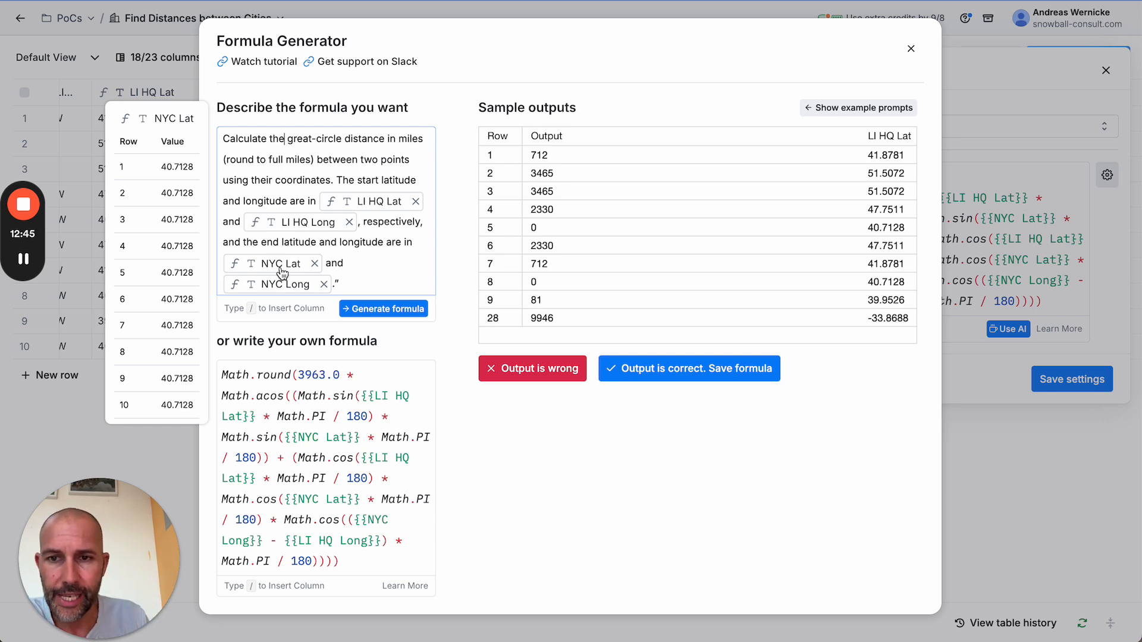
click(351, 283)
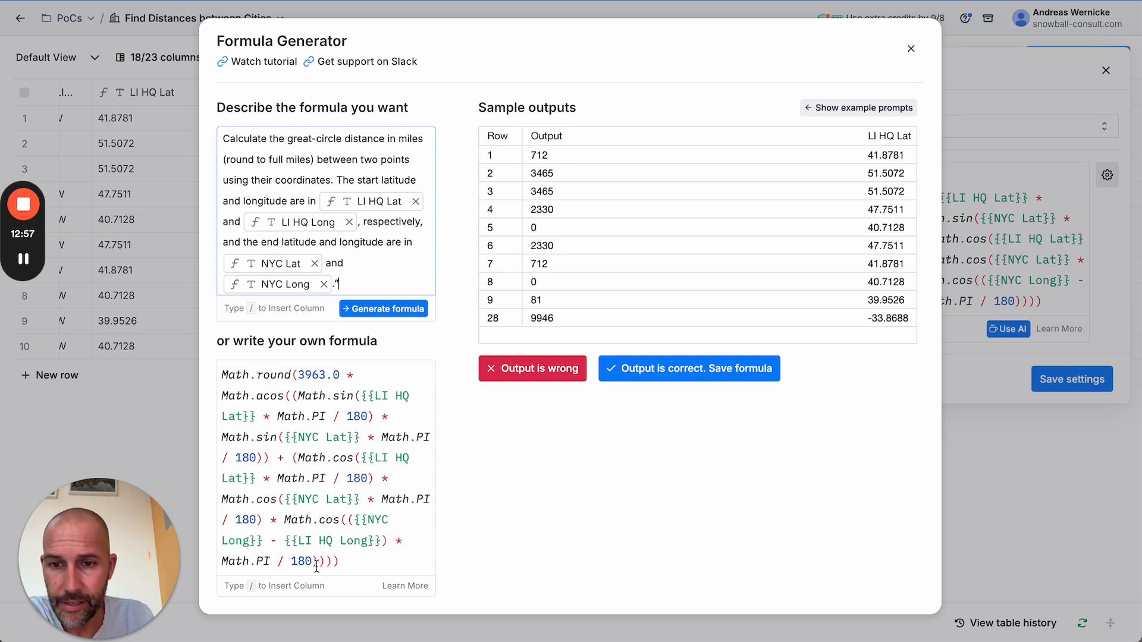
- Highlight the Distance column's formula and its prompt for review, and close the Formula Generator and column settings without saving
drag(387, 562, 190, 348)
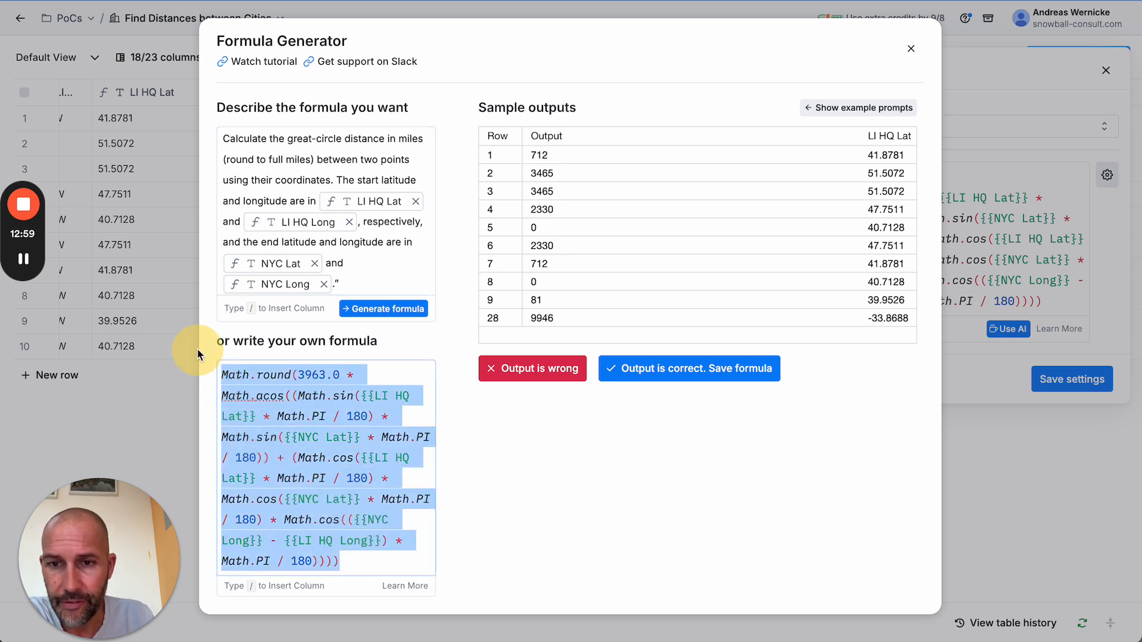
click(364, 450)
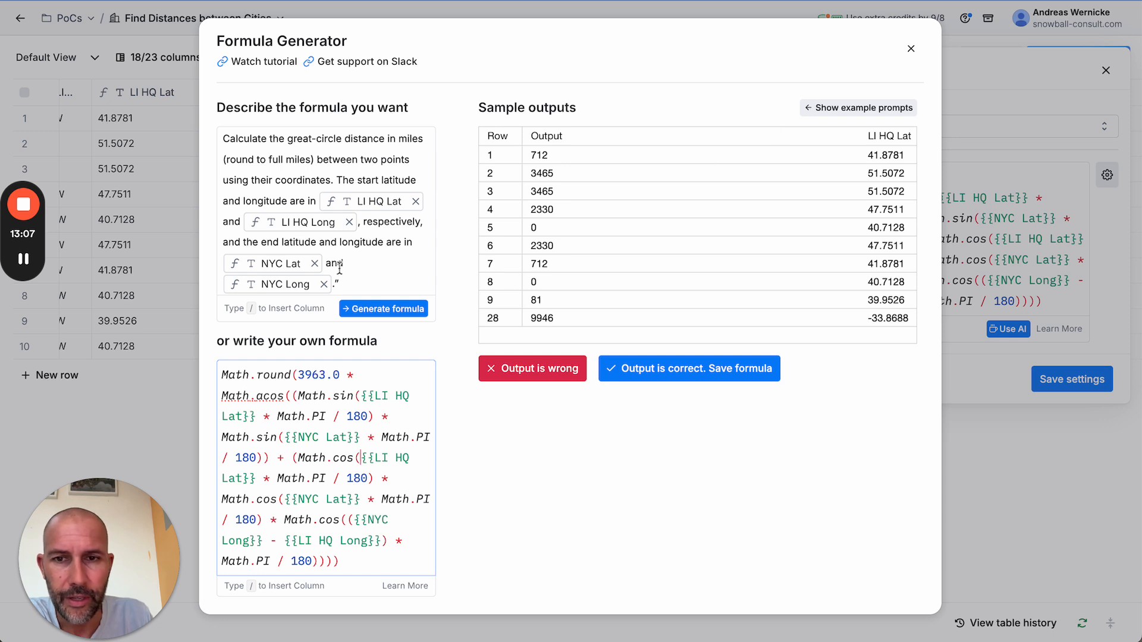
drag(377, 285, 220, 141)
click(251, 139)
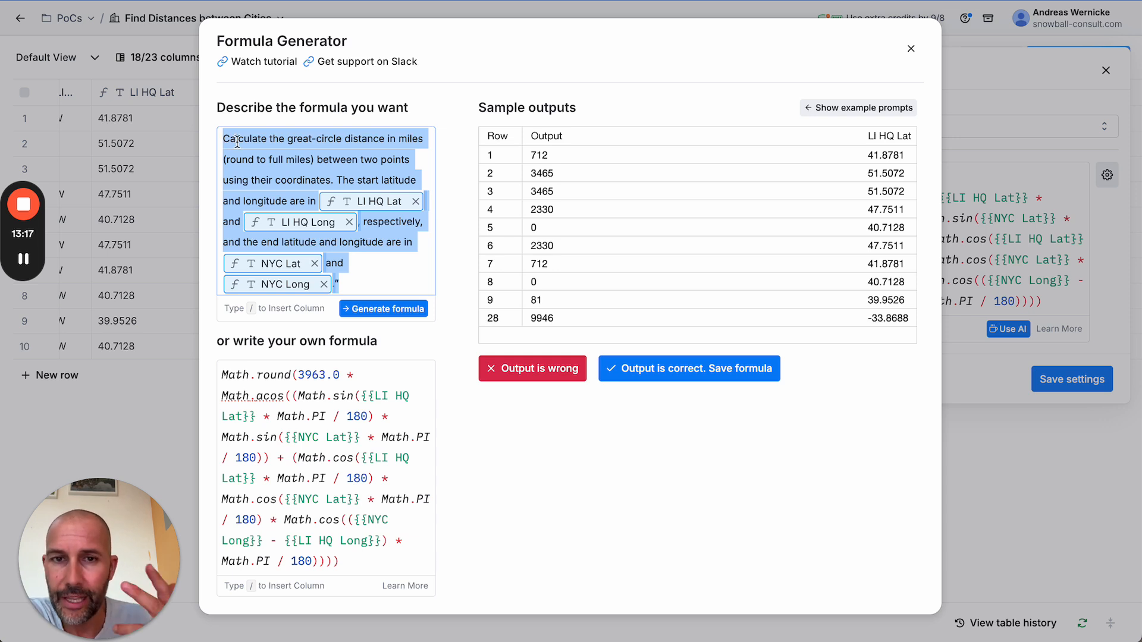
click(911, 50)
click(1105, 70)
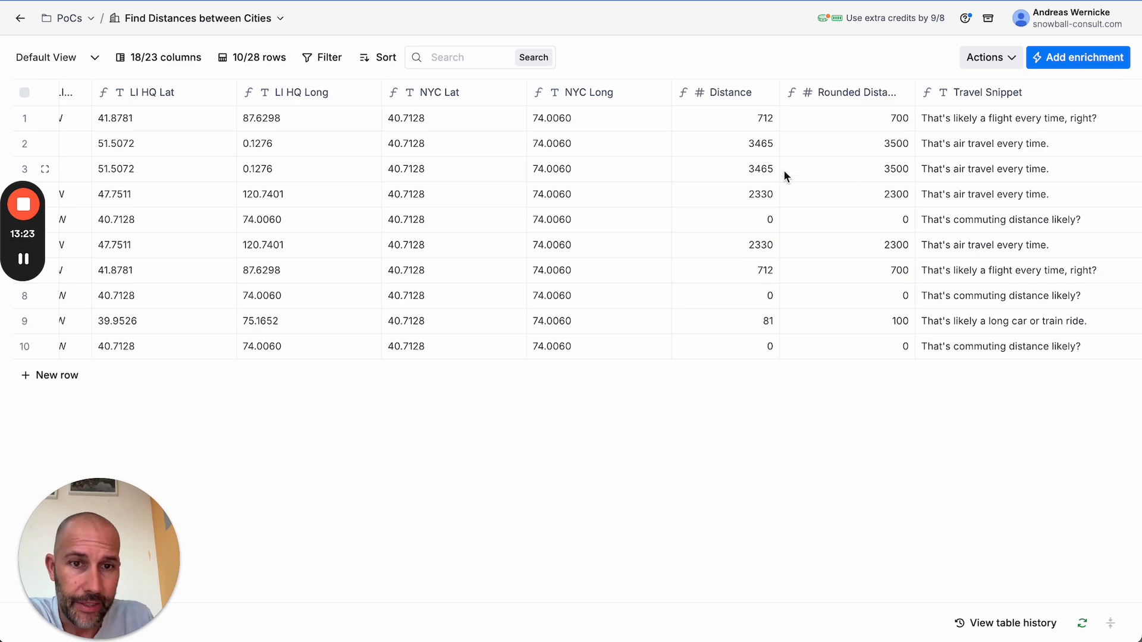
- Select the Distance cells of all ten rows and compare them with the HQ search and coordinate columns
drag(717, 122, 731, 358)
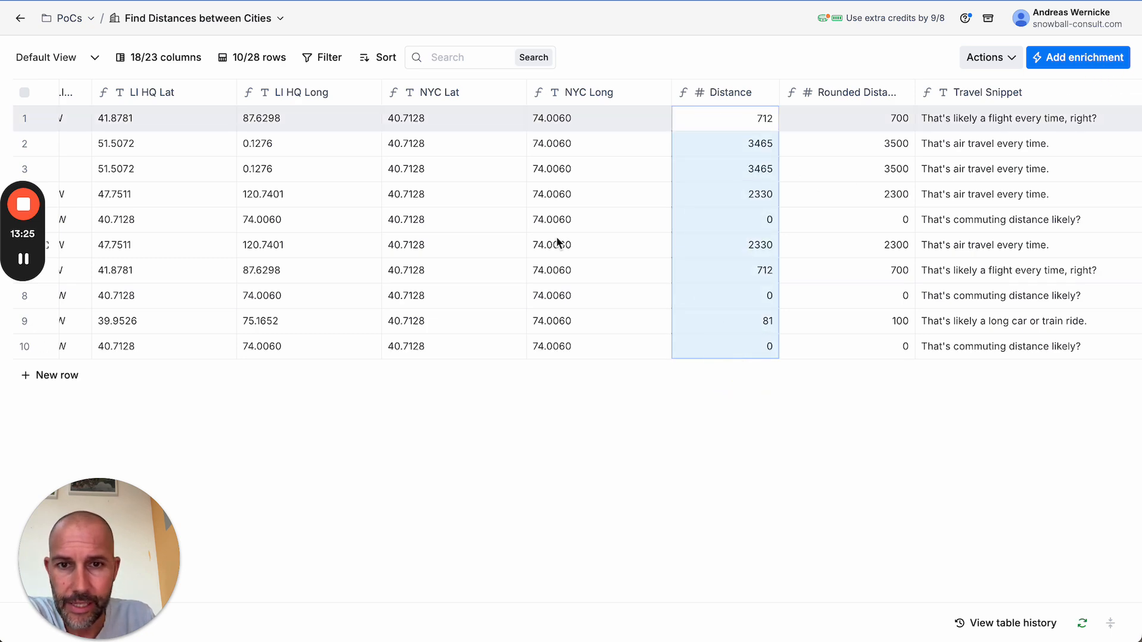
scroll(205, 220, left, 10)
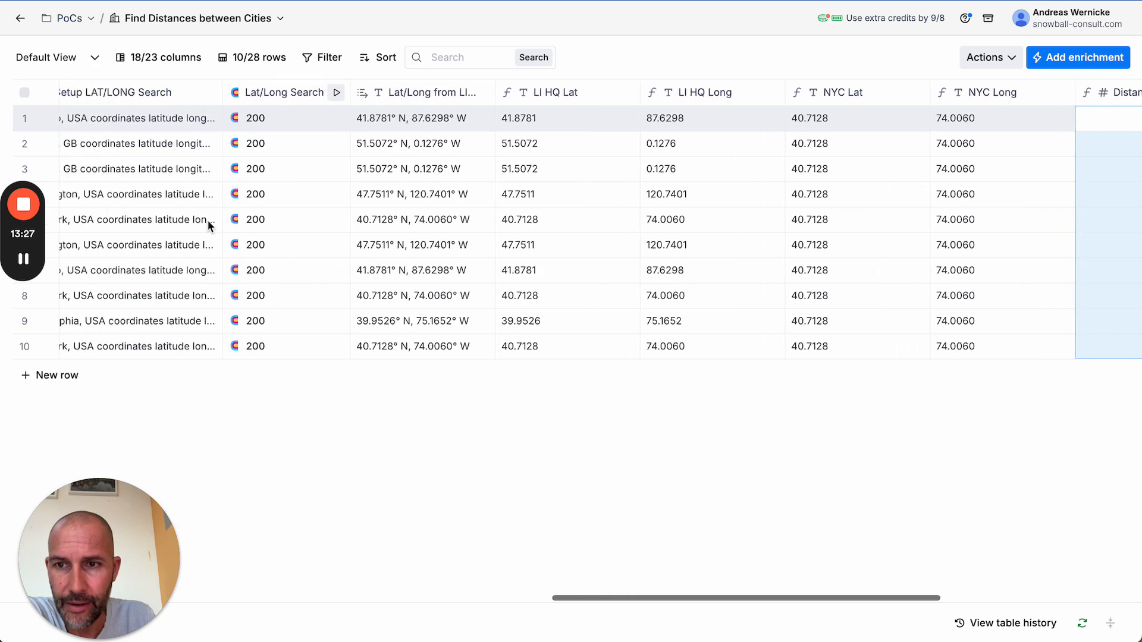
scroll(207, 219, left, 3)
scroll(226, 220, right, 10)
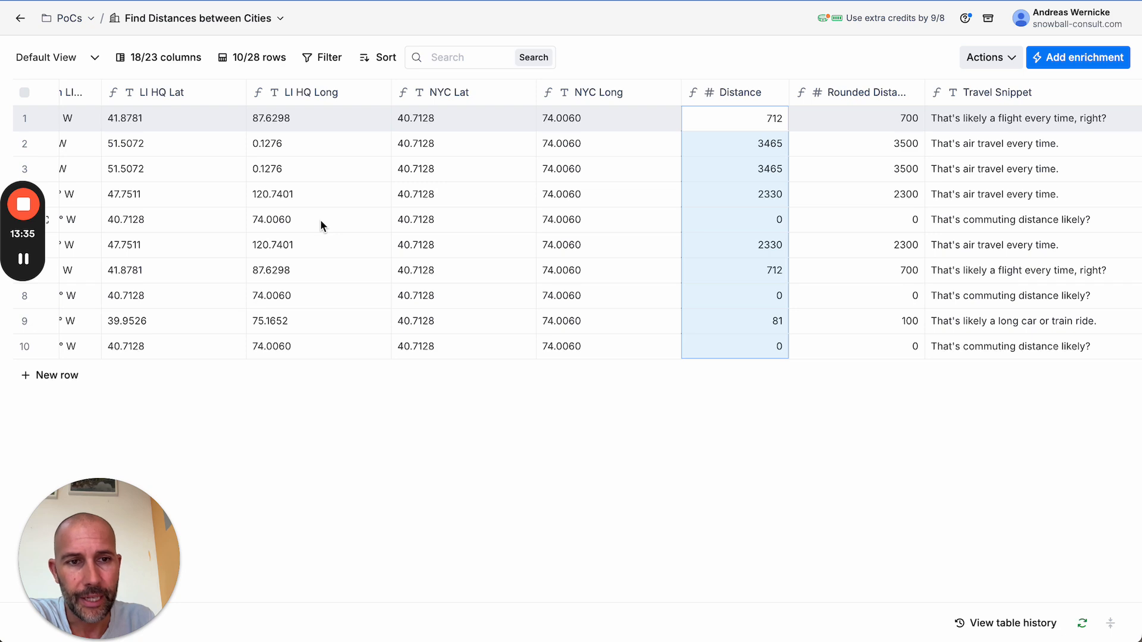
scroll(483, 257, right, 2)
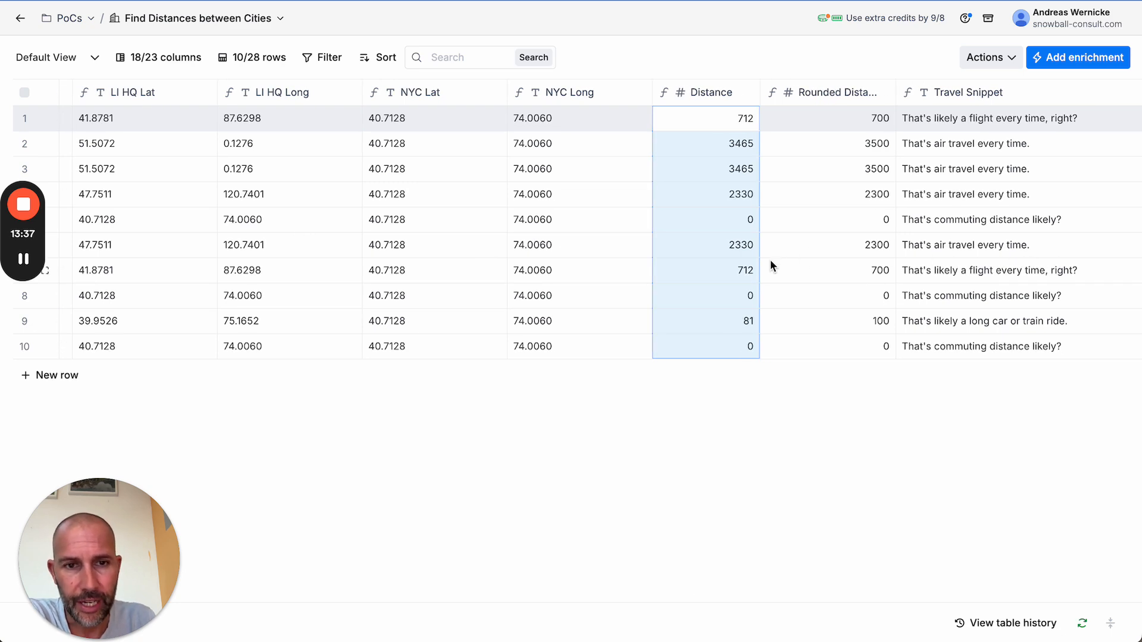
- Mark row 7's Distance cell and check it against that row's LI HQ address and Rounded Distance
click(746, 271)
scroll(752, 269, left, 10)
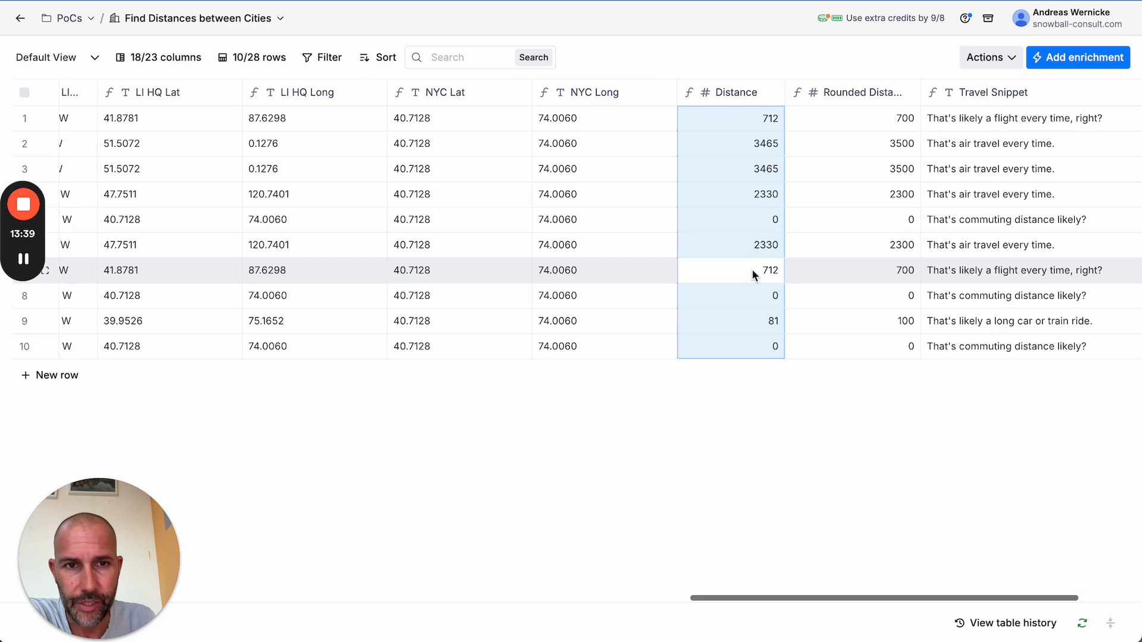
scroll(752, 269, left, 5)
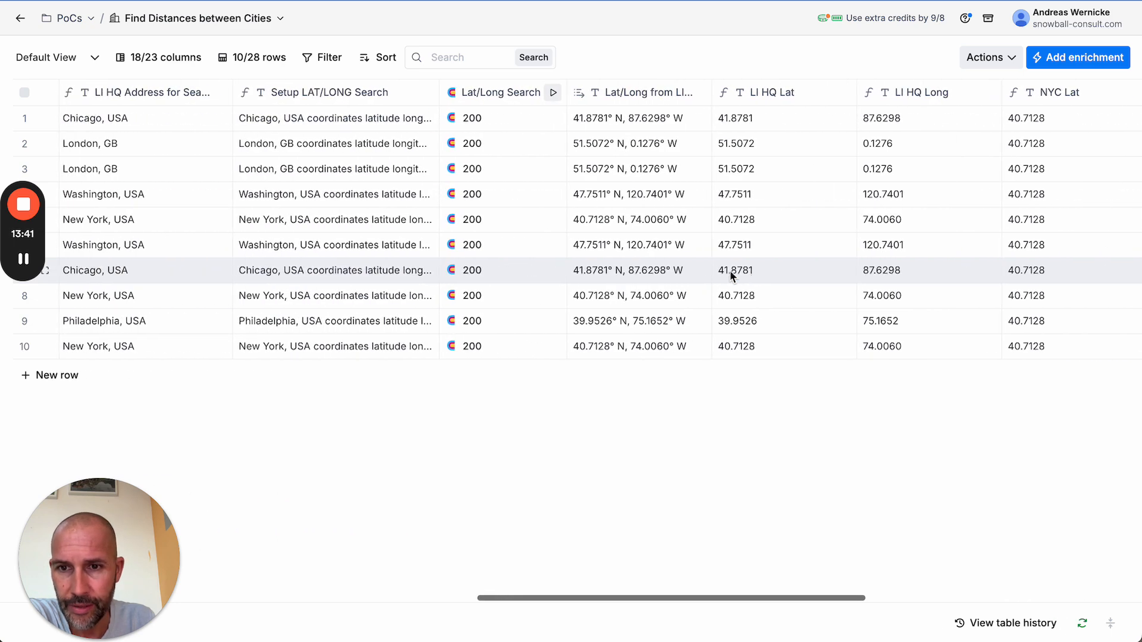
scroll(731, 270, right, 12)
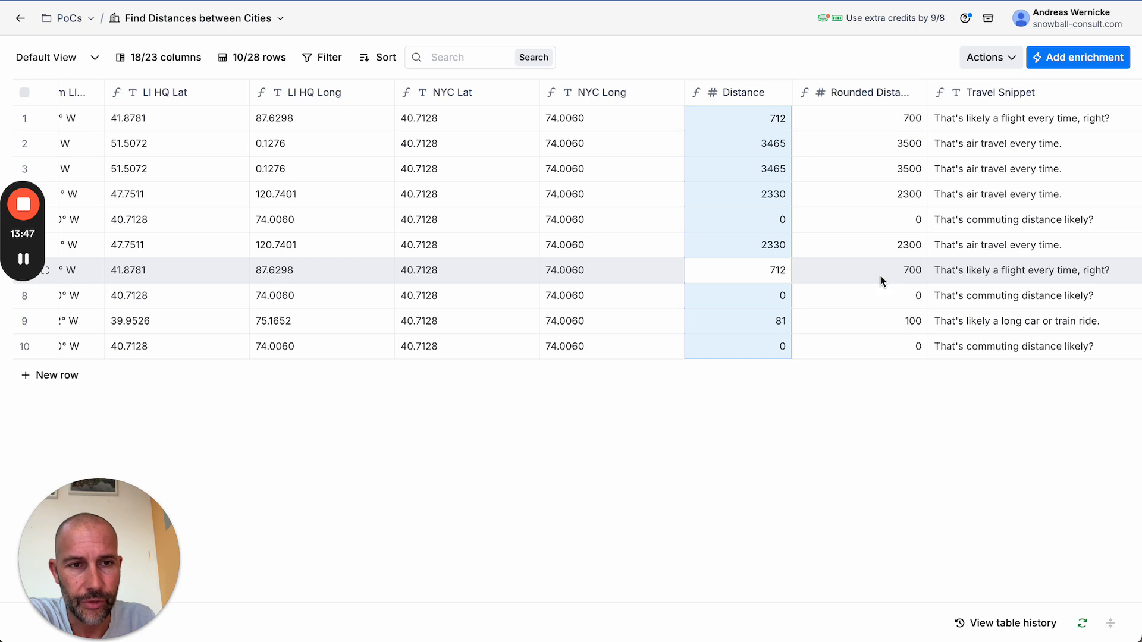
- Examine the Rounded Distance column's rounding prompt and sample outputs in the Formula Generator, and close its settings without saving
scroll(879, 274, right, 5)
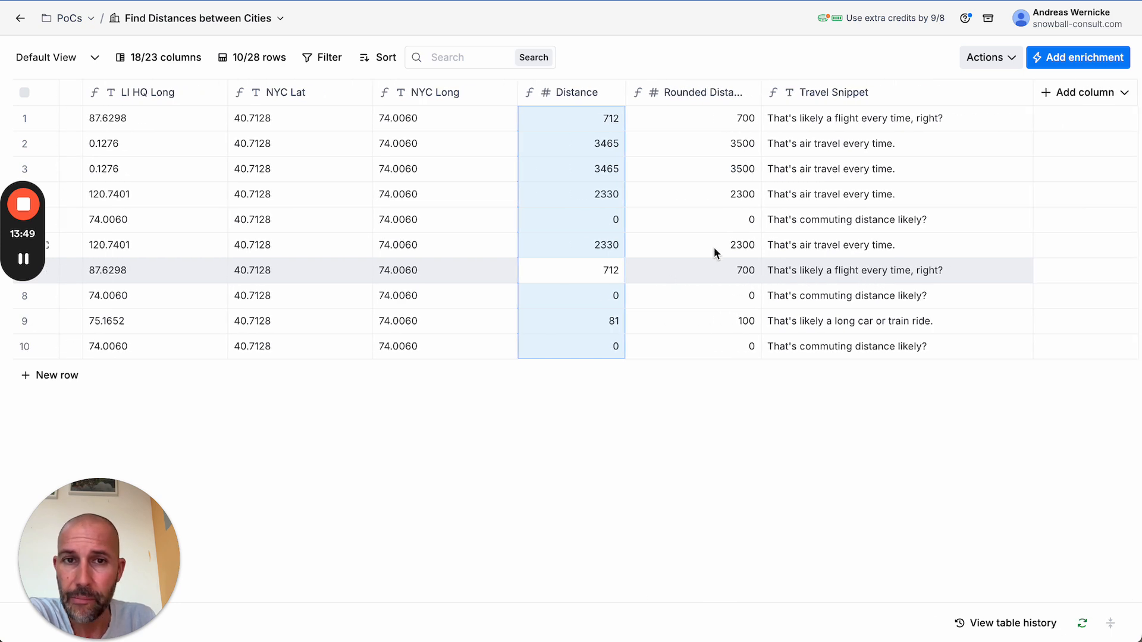
click(695, 97)
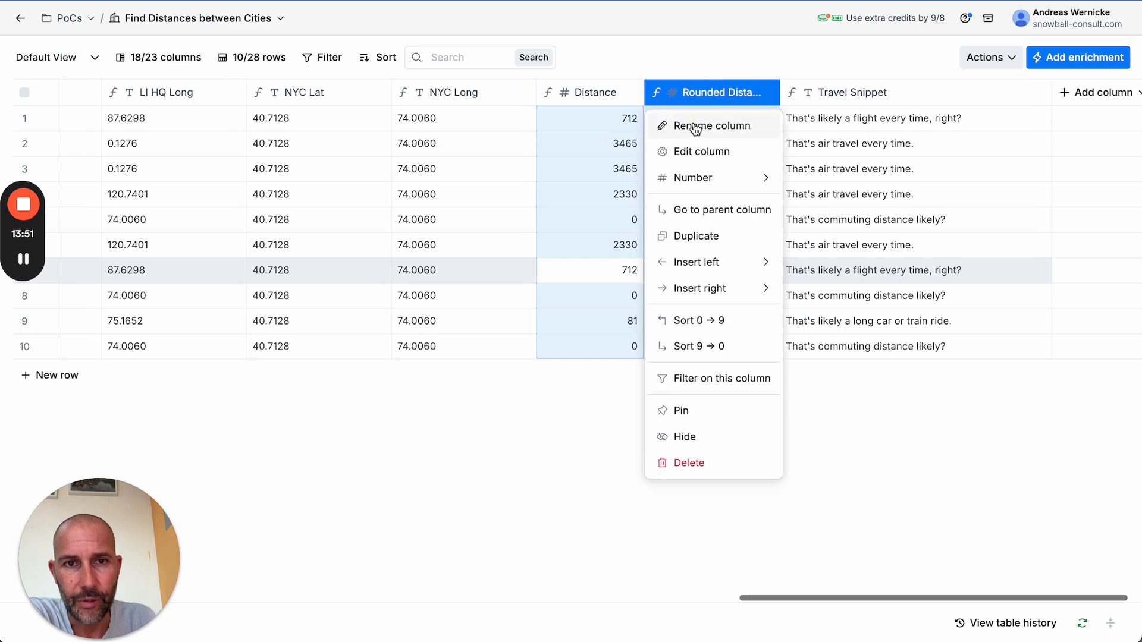
click(709, 148)
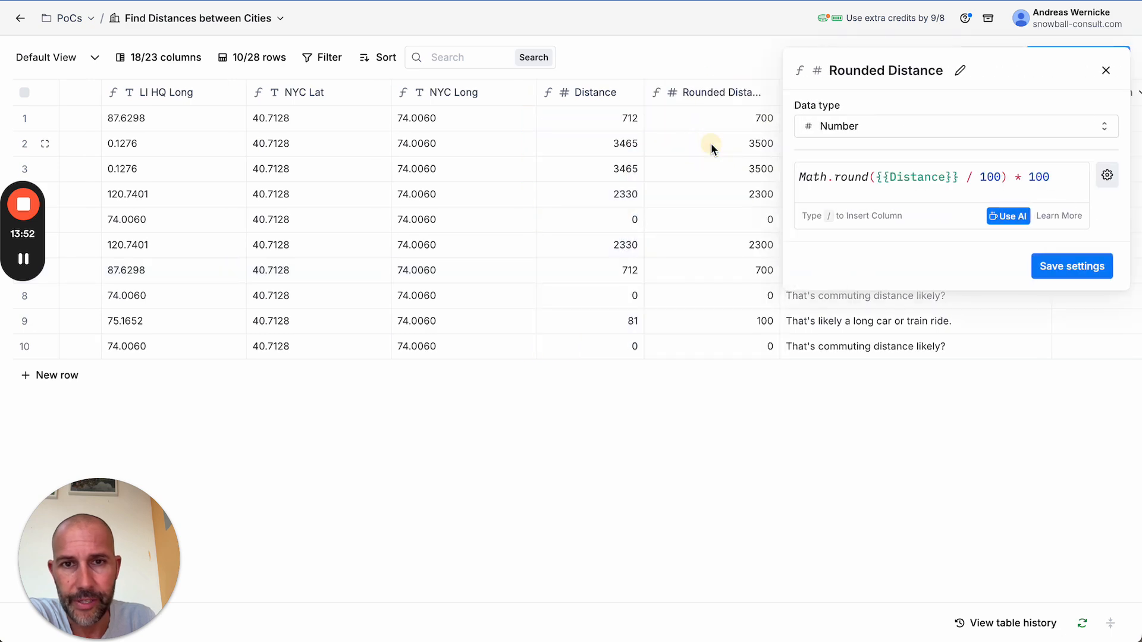
click(1007, 216)
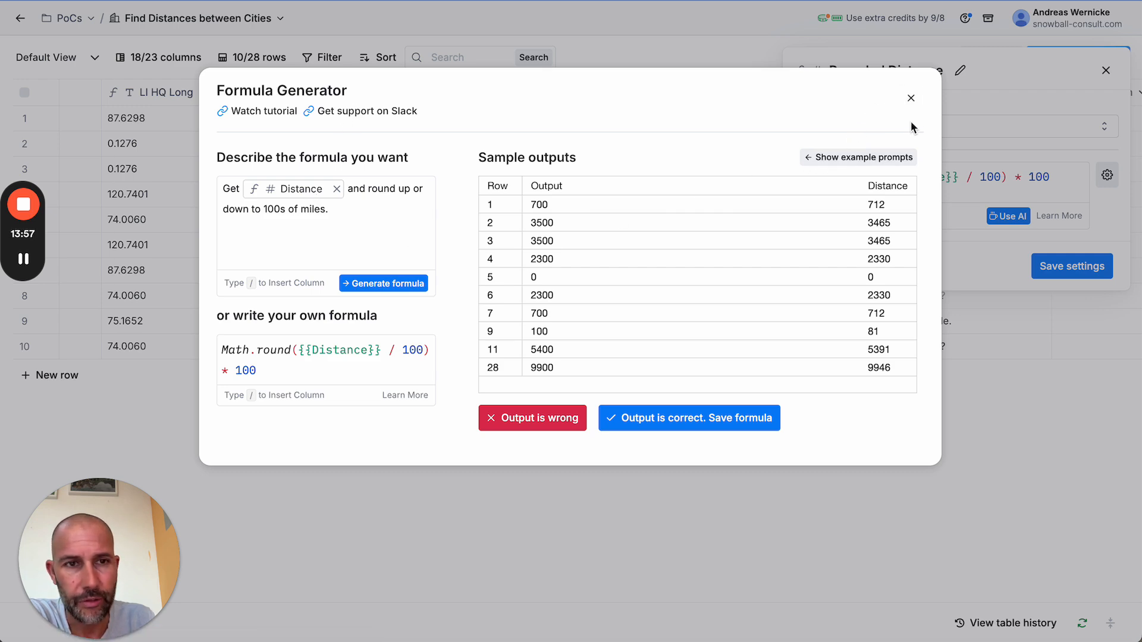
click(910, 98)
click(1106, 71)
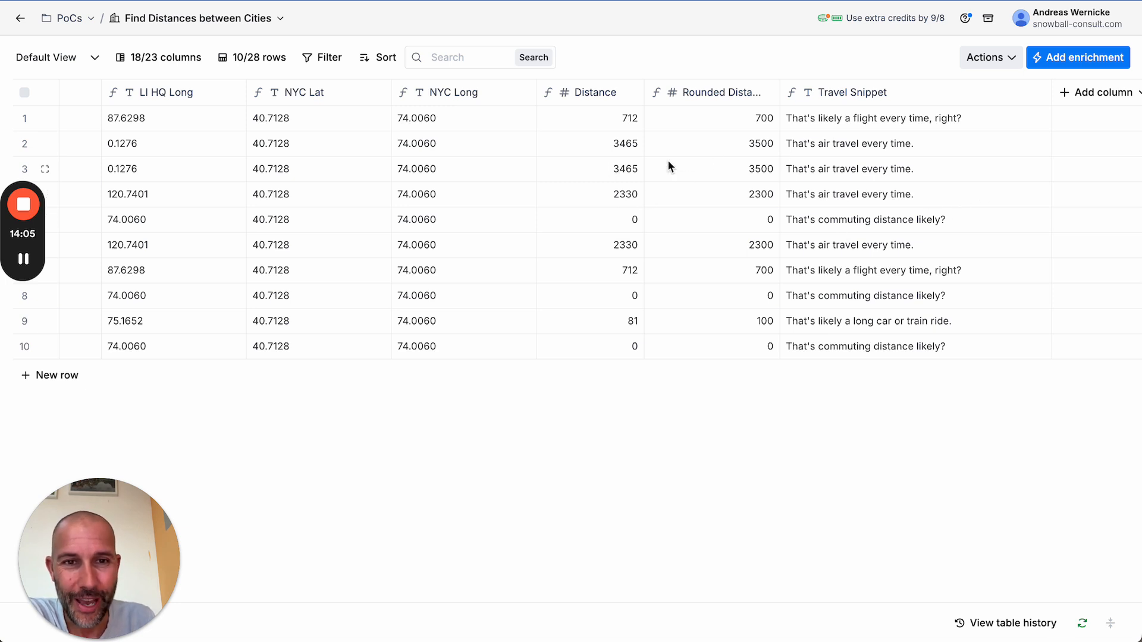
- Open the Travel Snippet column's settings and examine its Formula Generator prompt, including the values of the Rounded Distance input
click(829, 94)
mouse_move(854, 173)
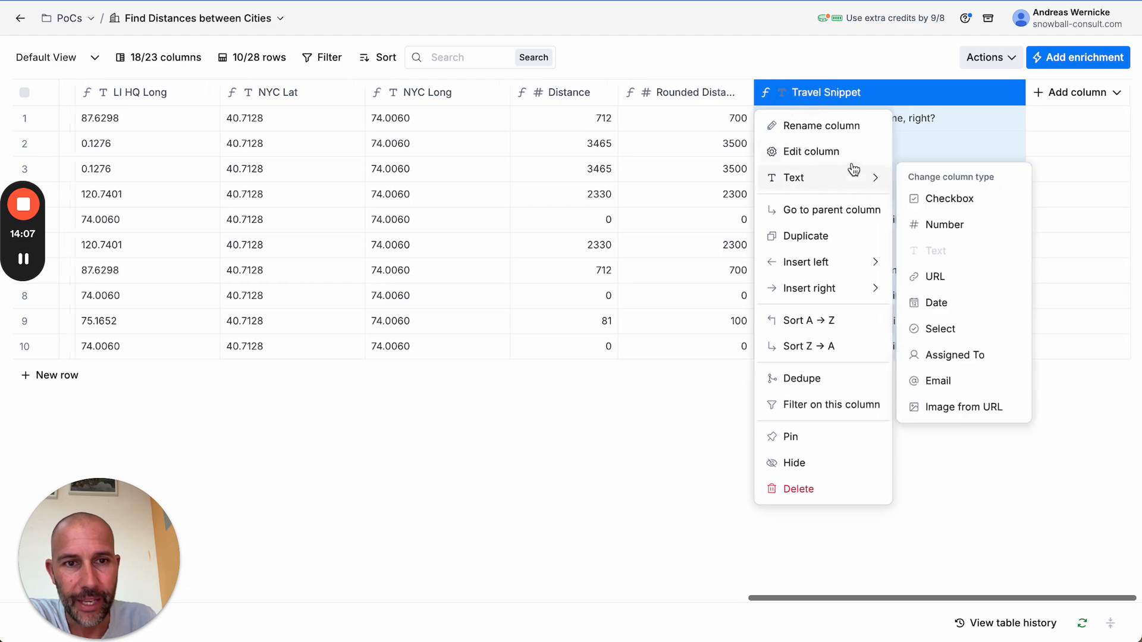
click(854, 152)
click(1017, 370)
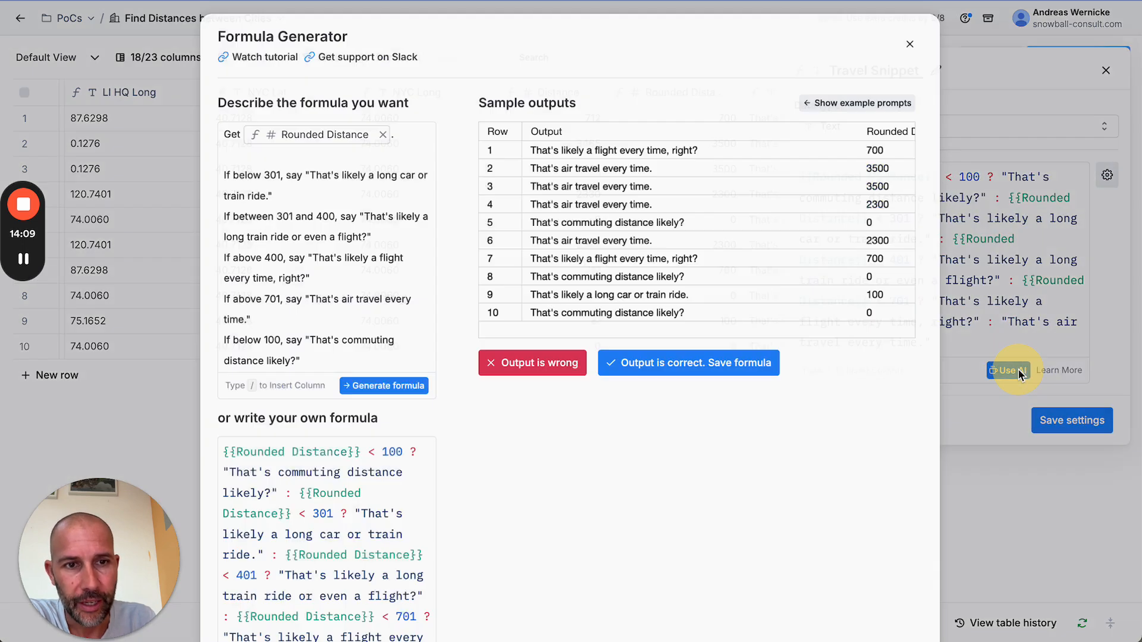
mouse_move(246, 143)
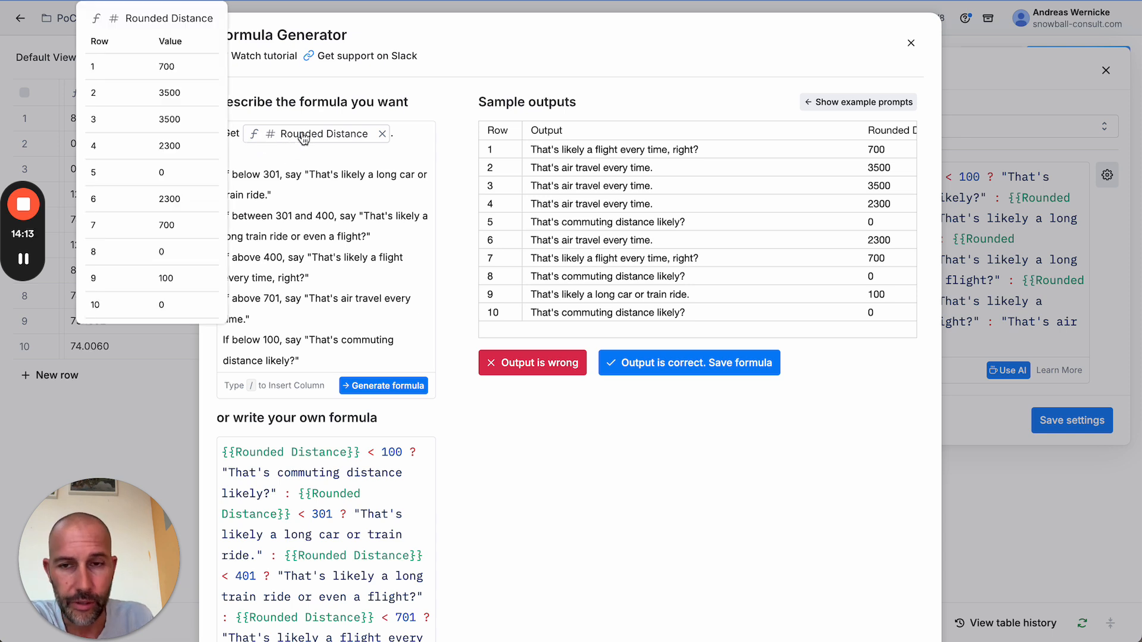
- Highlight the "If below 301" condition and its long car or train ride wording in the Travel Snippet prompt
click(271, 183)
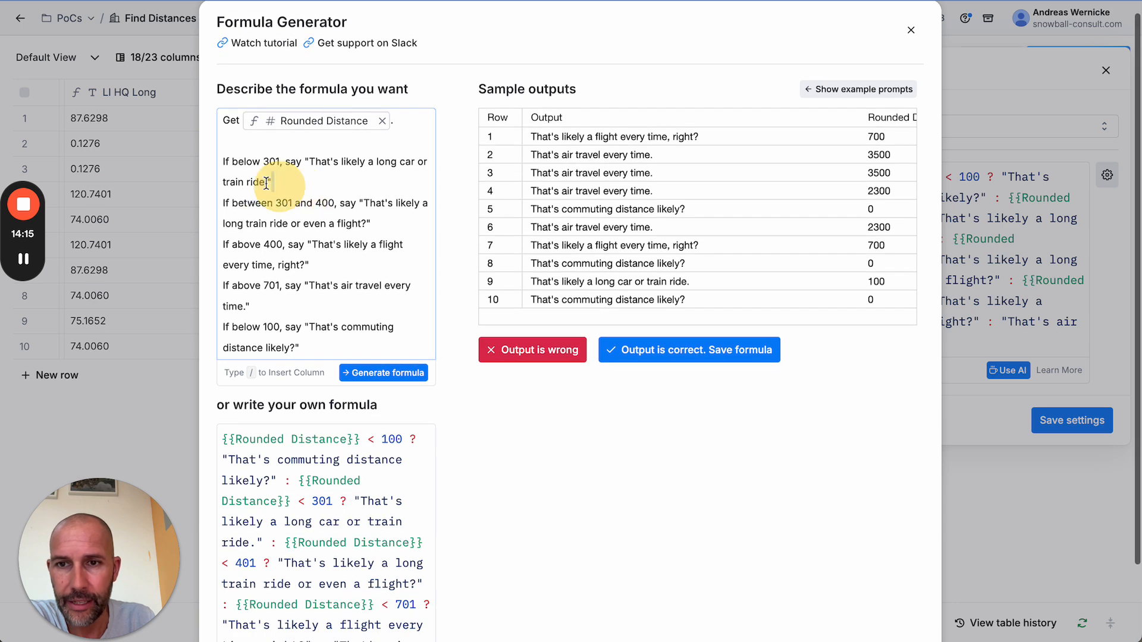
drag(271, 183, 224, 159)
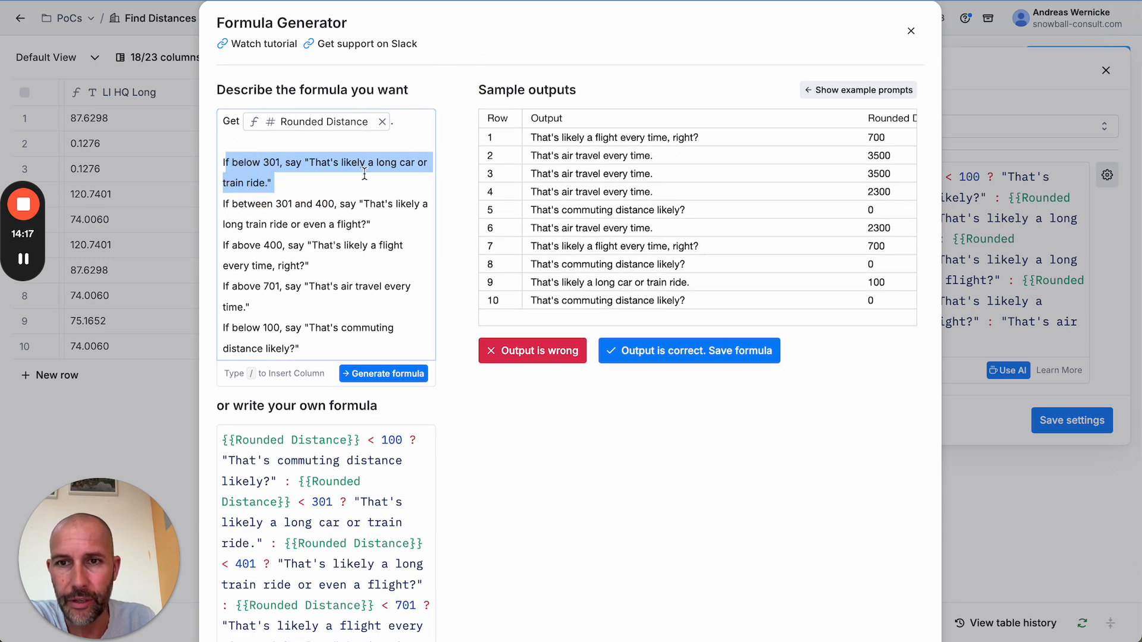
click(274, 183)
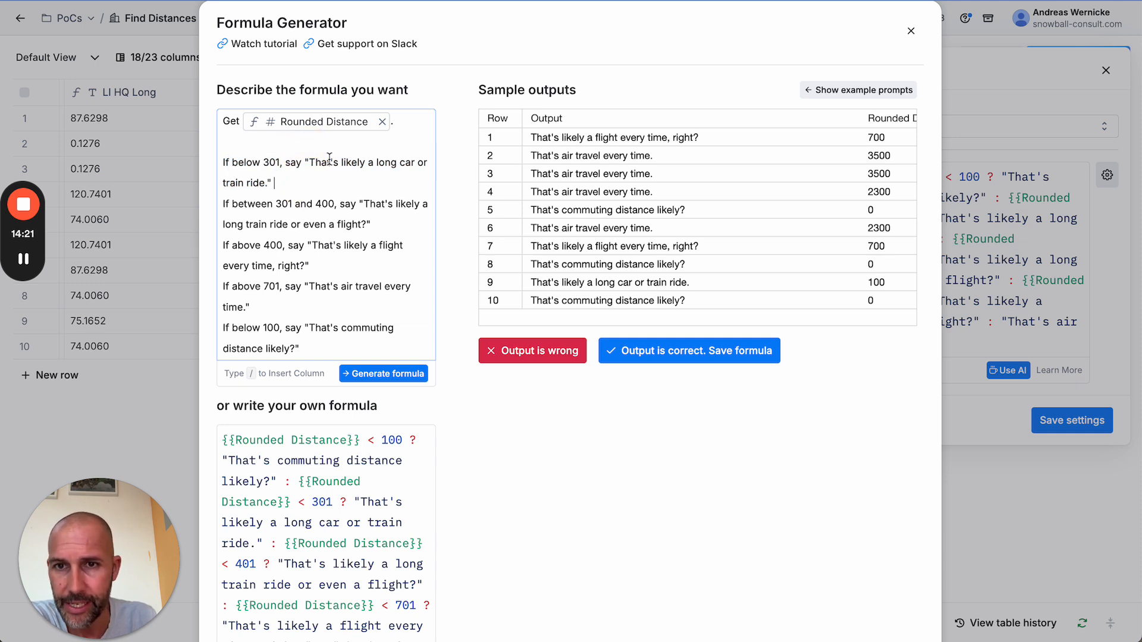
- Highlight the prompt's message wording for distances below 301, and the wording for distances between 301 and 400
drag(309, 162, 373, 183)
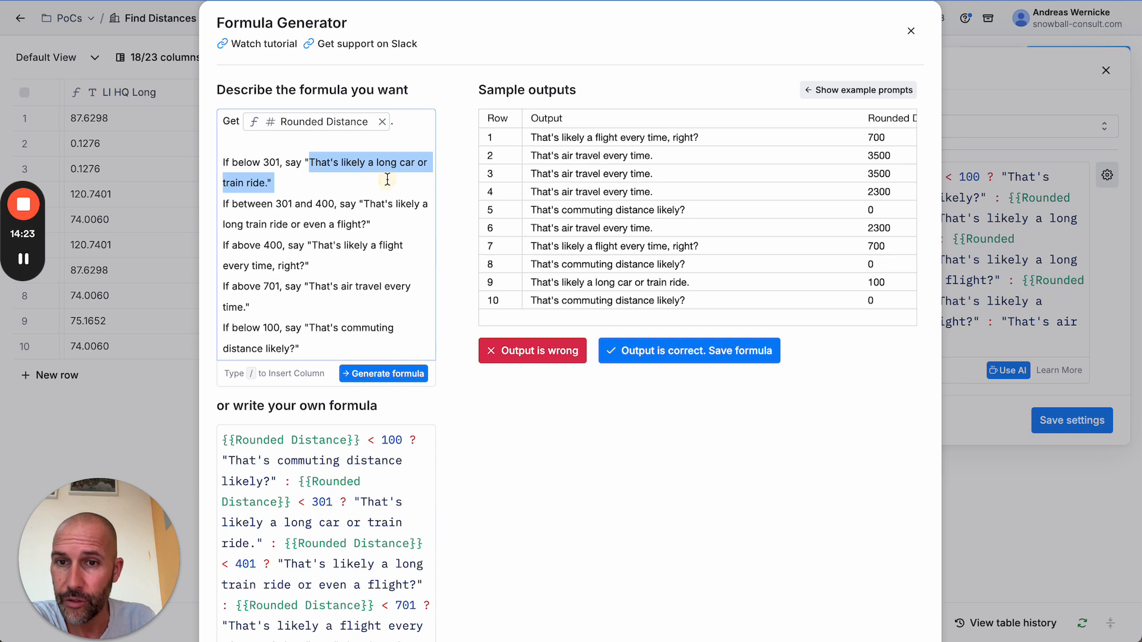
click(383, 174)
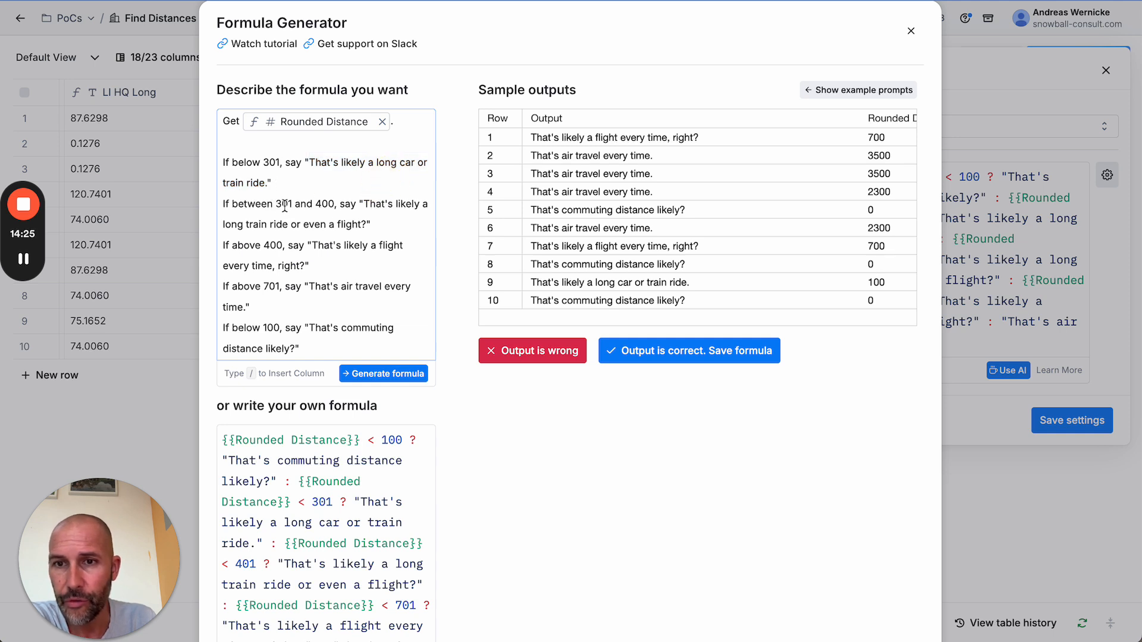
click(372, 200)
drag(372, 200, 399, 218)
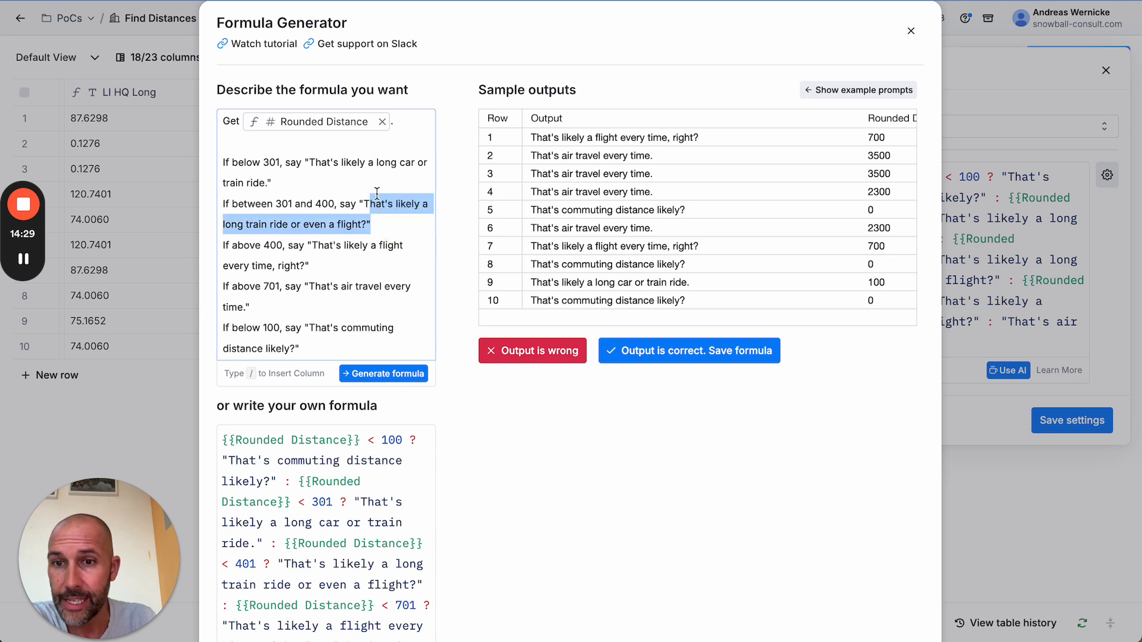
click(406, 224)
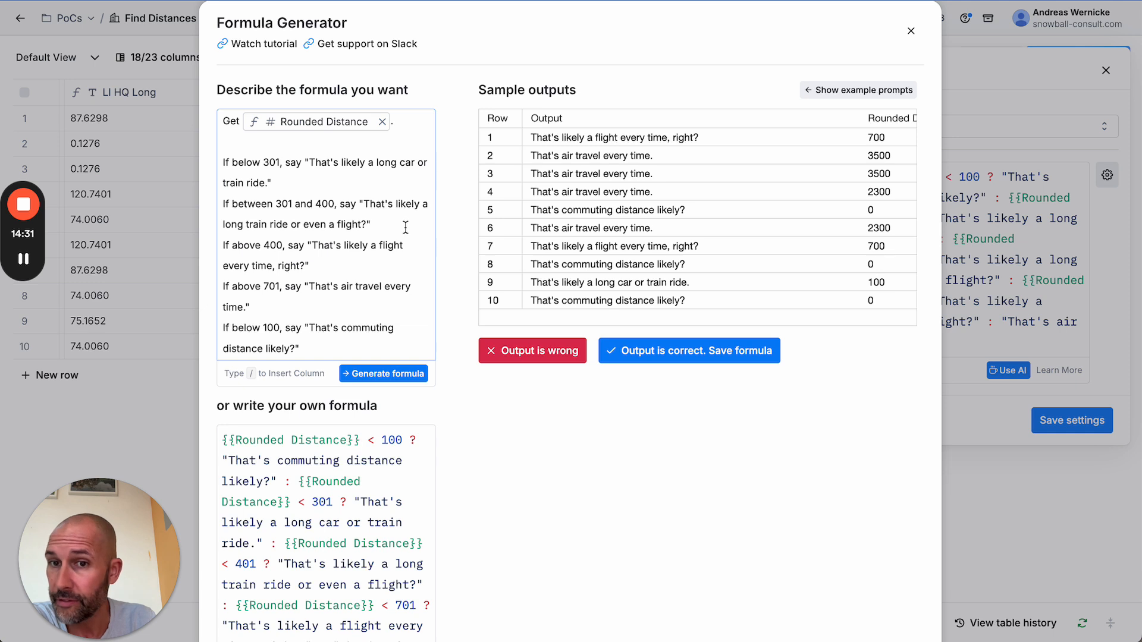
- Highlight all the distance conditions in the Travel Snippet prompt, and close the Formula Generator and column settings without saving
drag(337, 345, 241, 152)
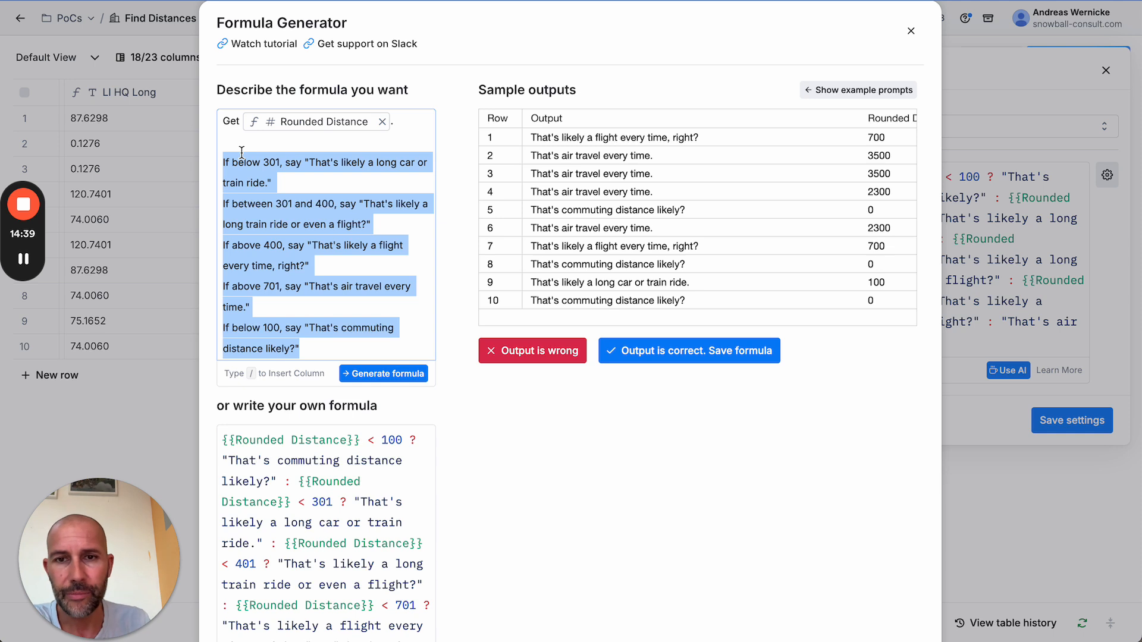
click(321, 188)
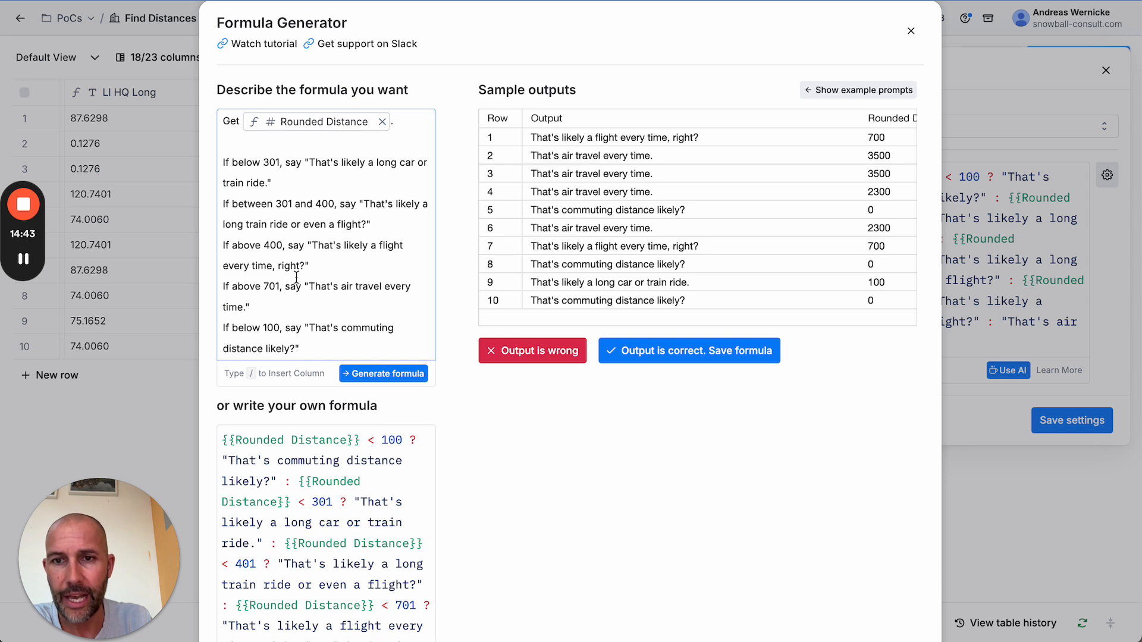
click(911, 31)
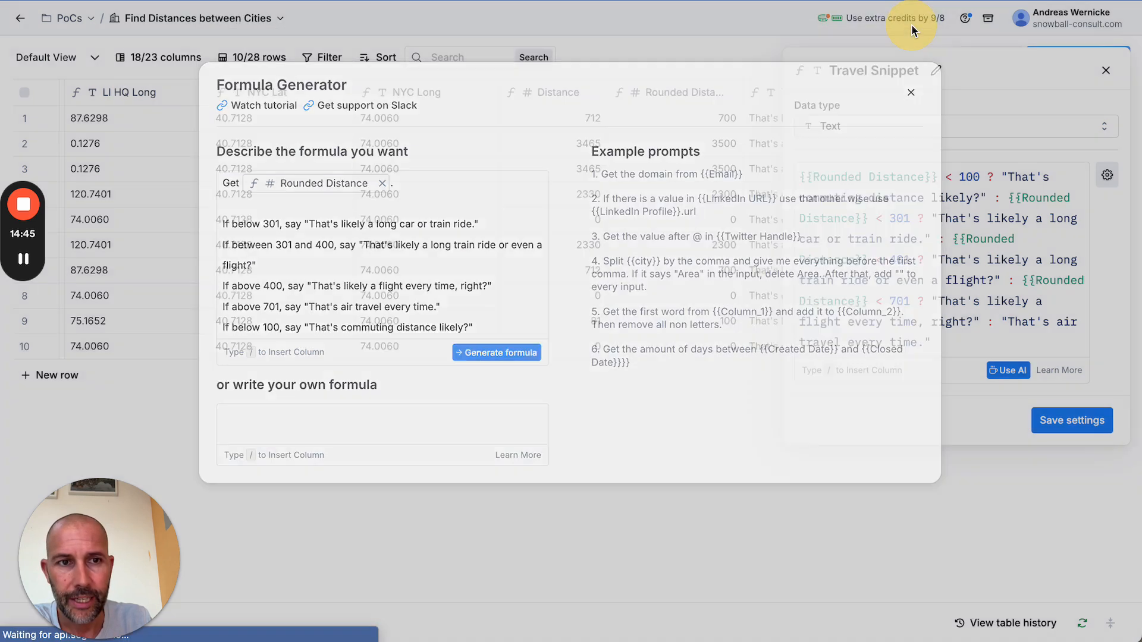
click(1116, 77)
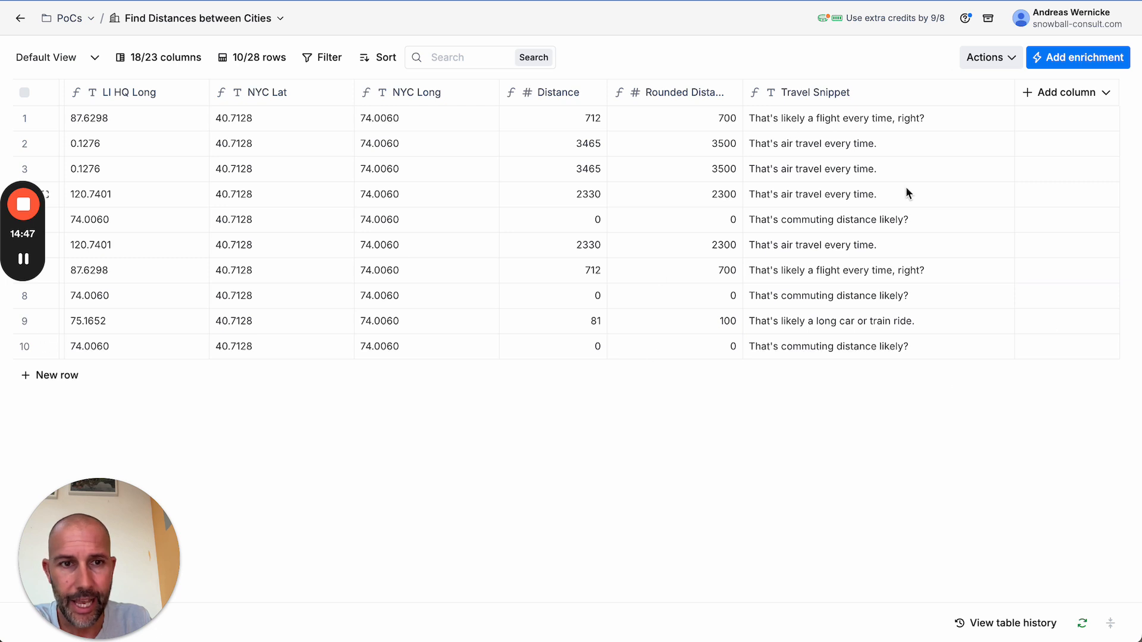
- Select the Travel Snippet cells in rows 1 to 10 and review the table's coordinate and distance columns alongside them
drag(949, 117, 934, 364)
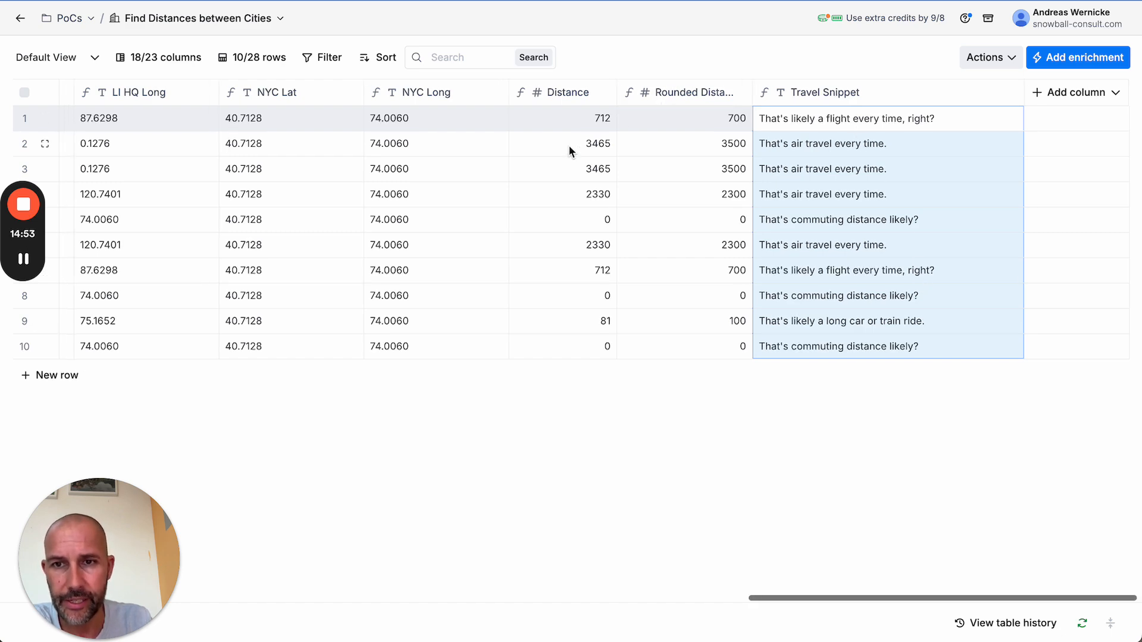
scroll(568, 145, left, 10)
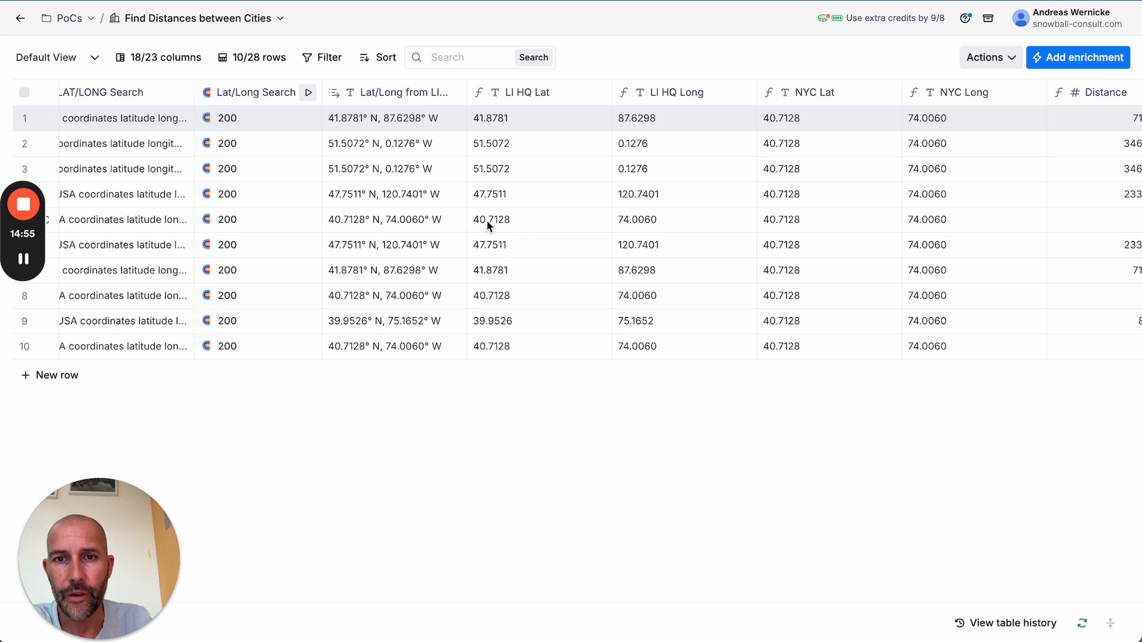
scroll(481, 235, left, 1)
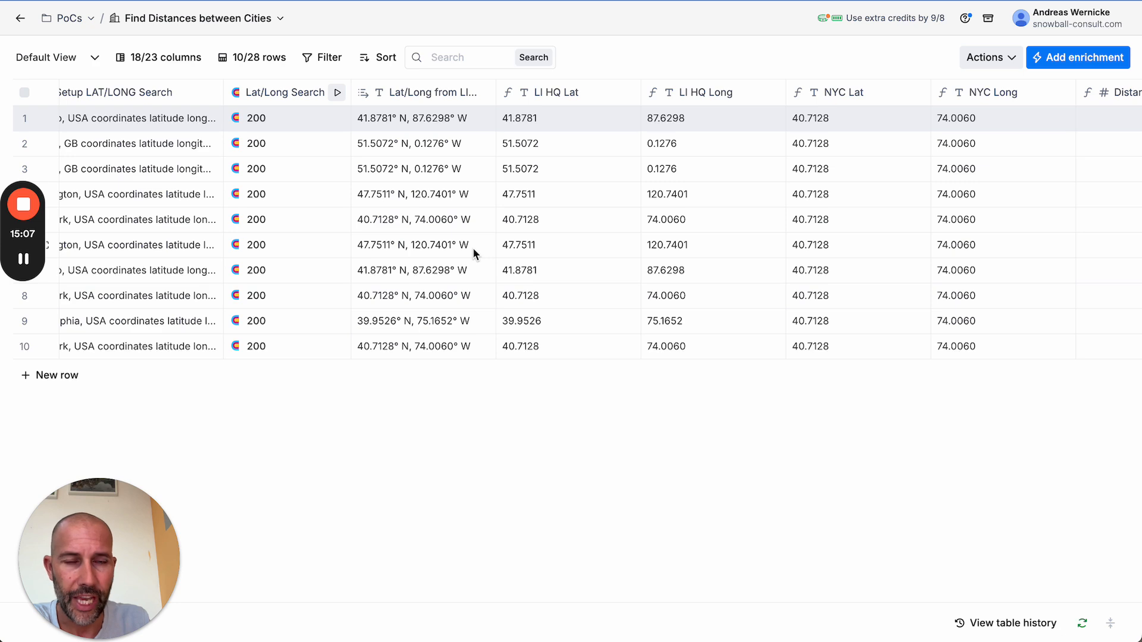
scroll(897, 269, right, 10)
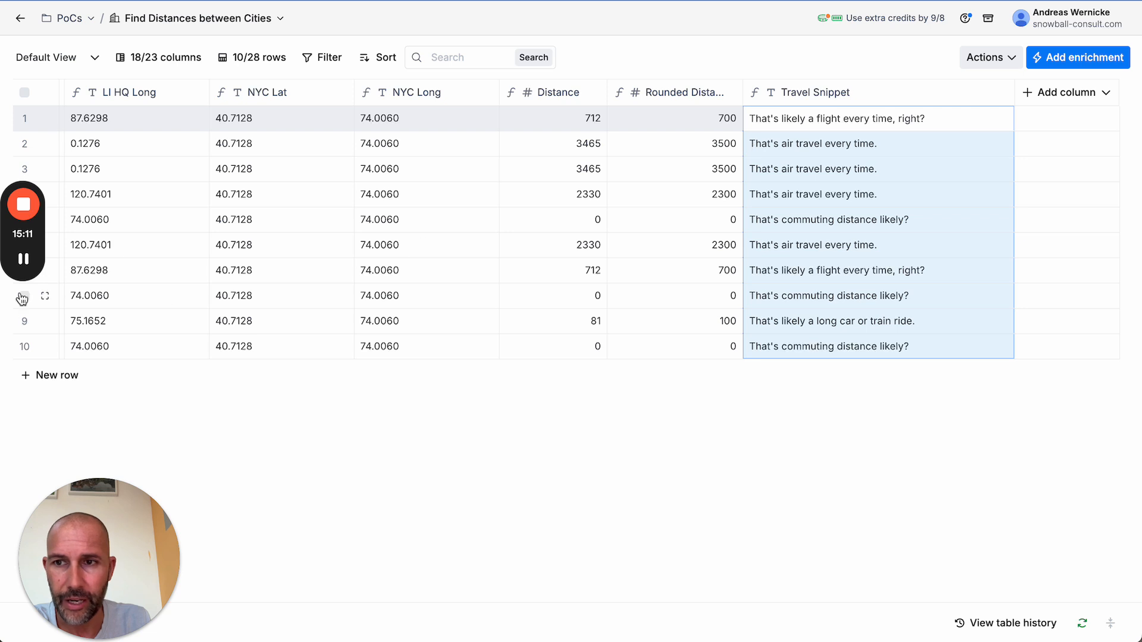
mouse_move(24, 213)
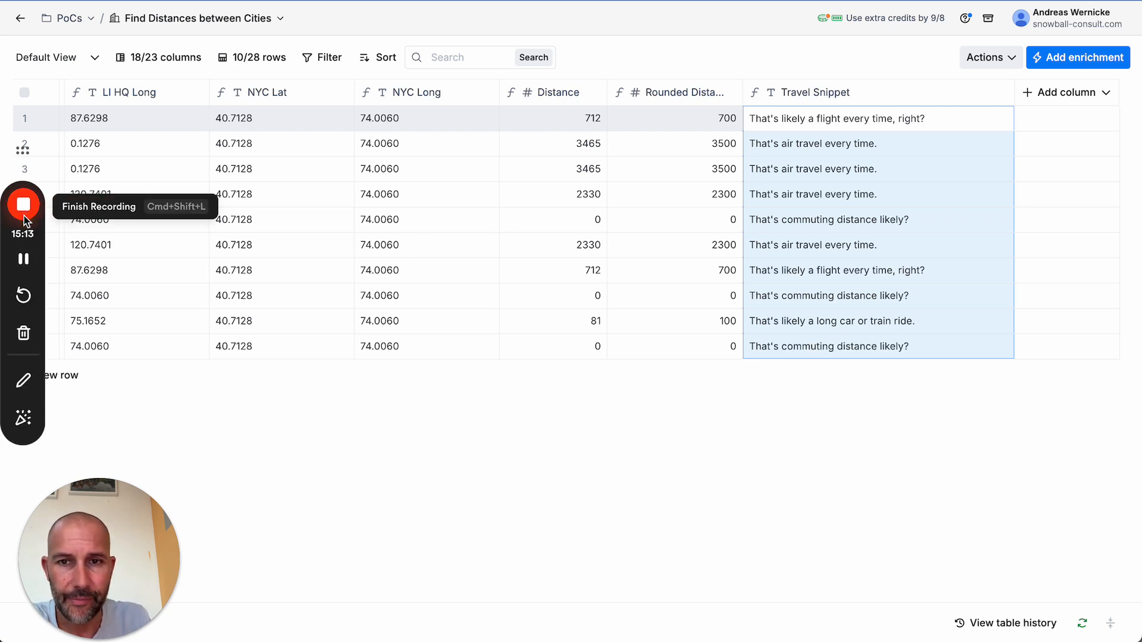